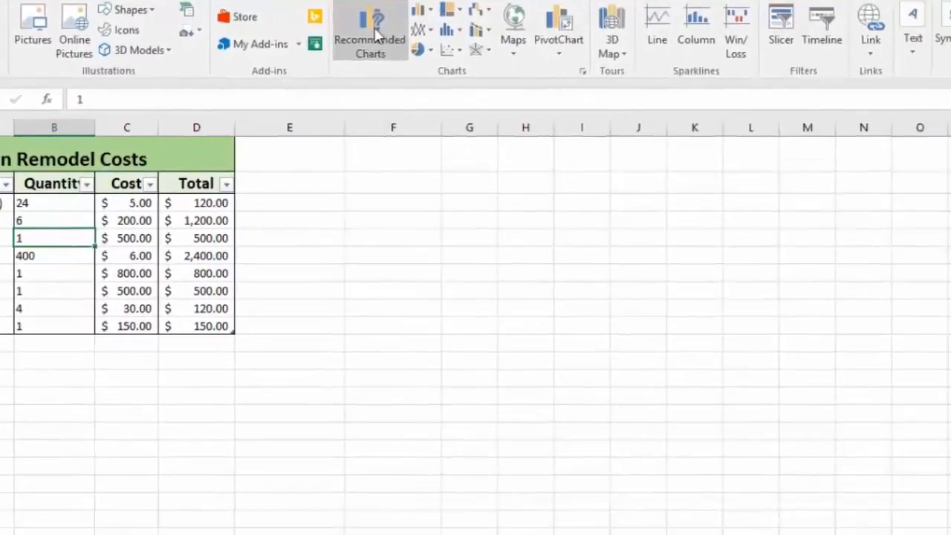
Preview the recommended chart types and the Pie and Bar chart categories without inserting a chart.
{"action": "left_click", "coordinate": [614, 98]}
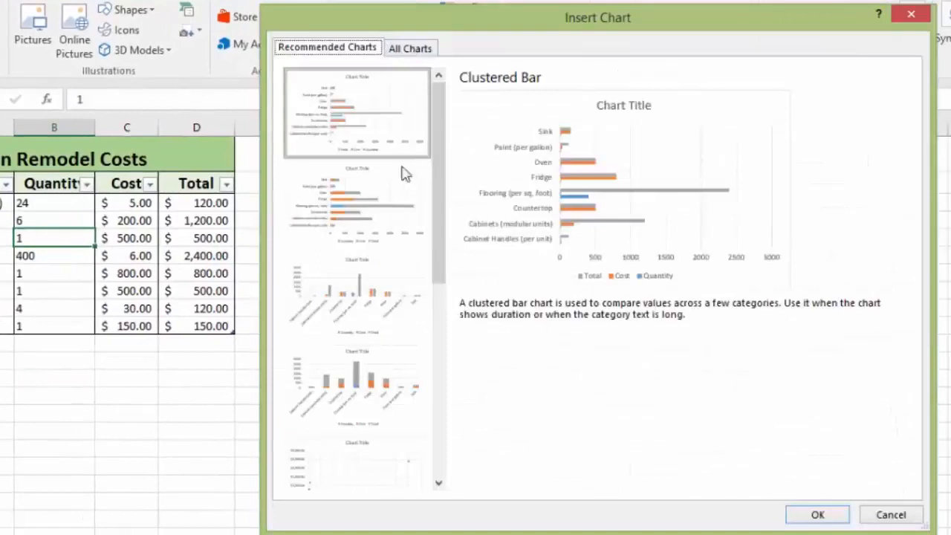
{"action": "left_click", "coordinate": [370, 221]}
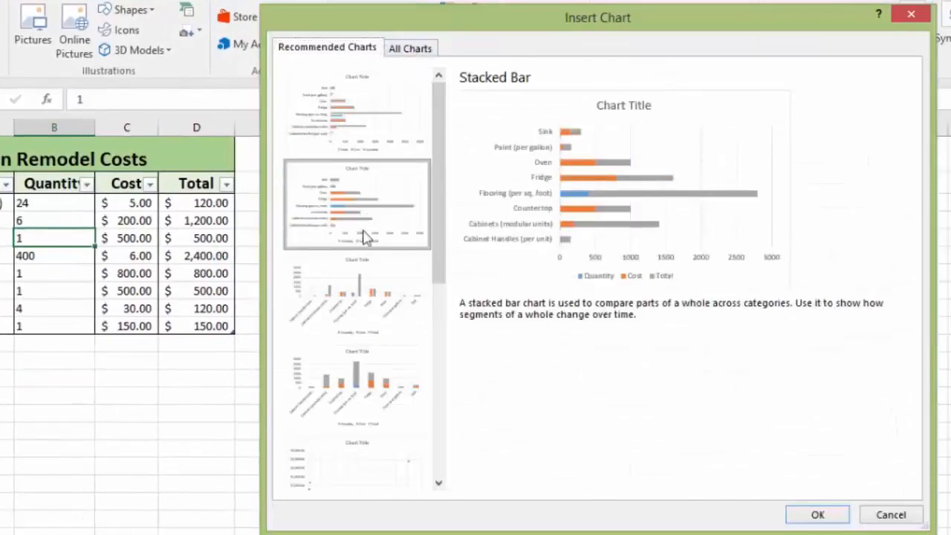
{"action": "left_click", "coordinate": [348, 305]}
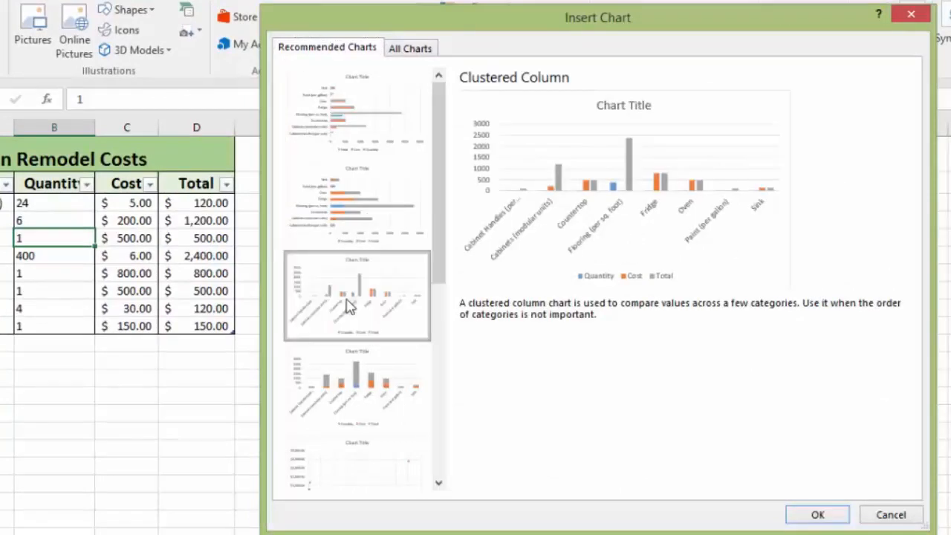
{"action": "left_click", "coordinate": [344, 392]}
{"action": "left_click", "coordinate": [413, 49]}
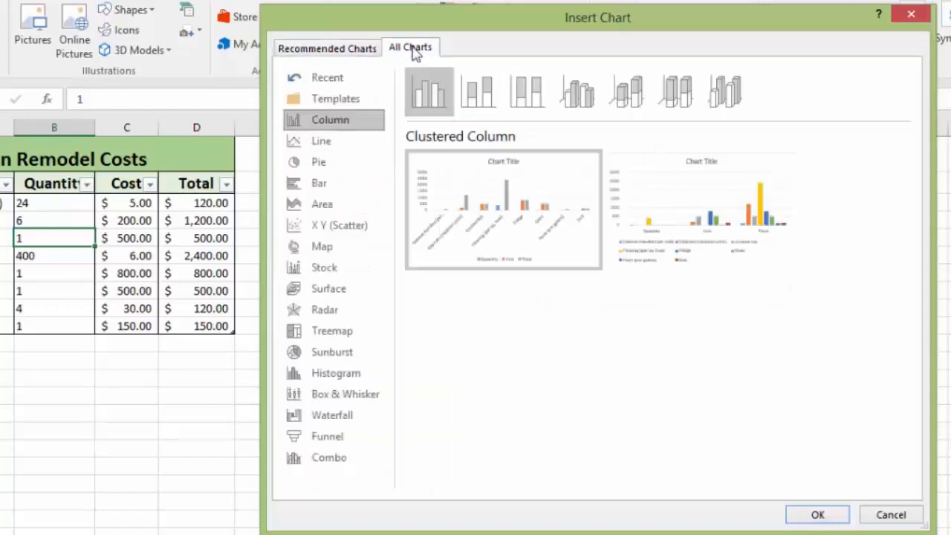
{"action": "left_click", "coordinate": [331, 166]}
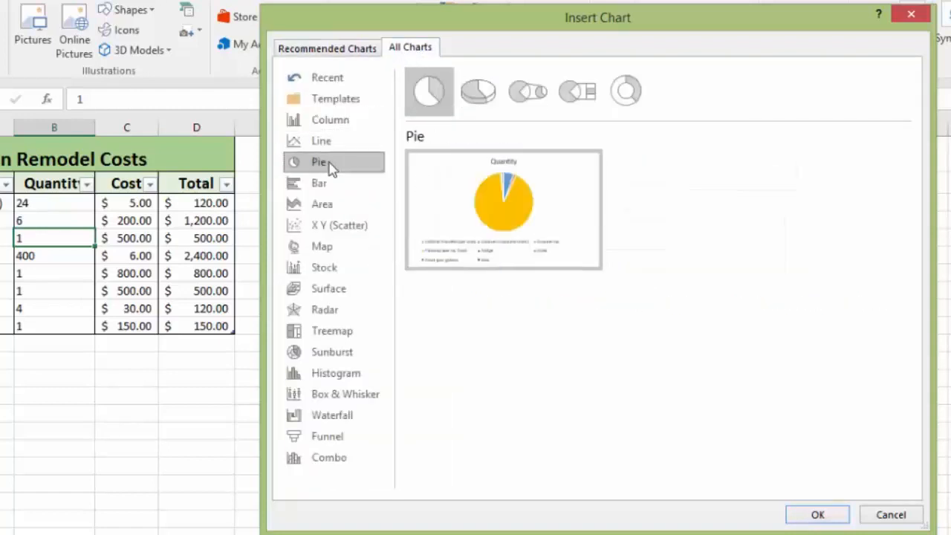
{"action": "left_click", "coordinate": [332, 192]}
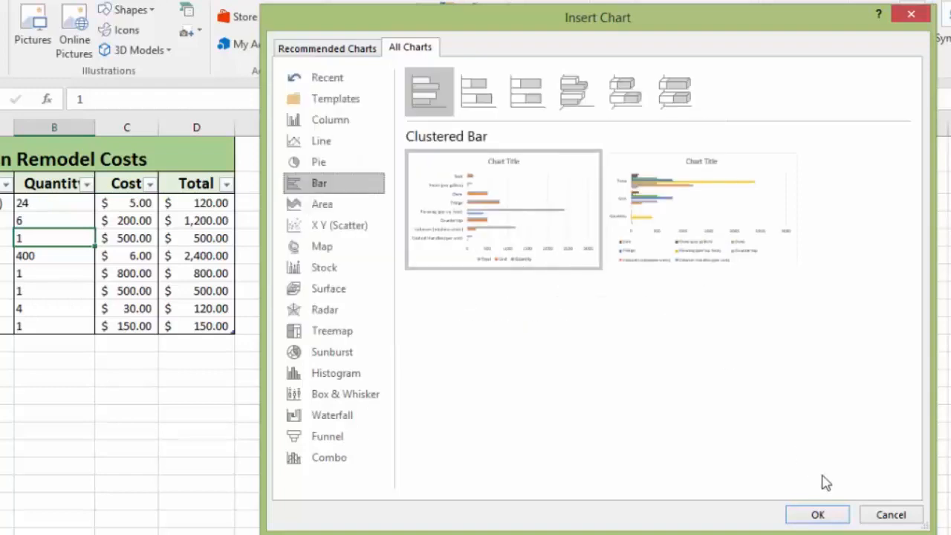
{"action": "left_click", "coordinate": [883, 520]}
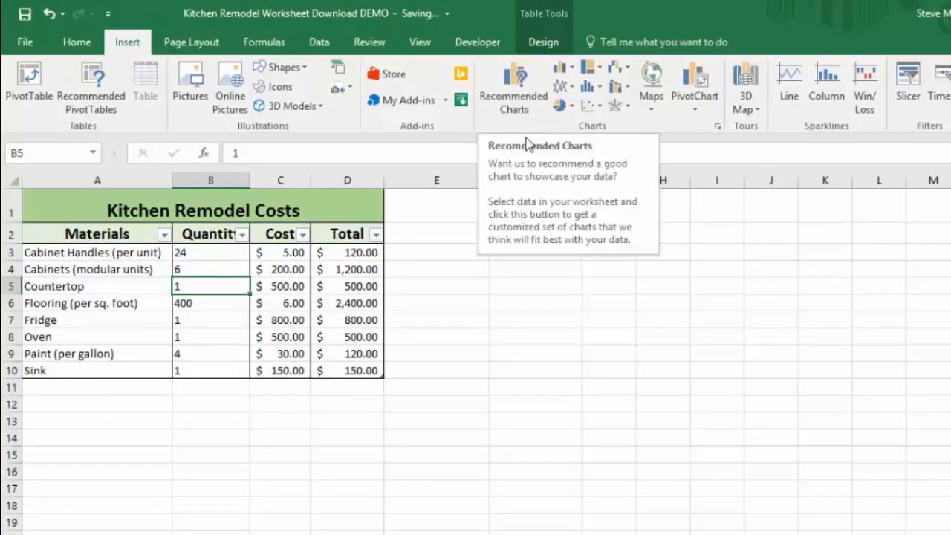
Insert a 2-D pie chart from the kitchen remodel table and move it beside the data.
{"action": "left_click", "coordinate": [563, 104]}
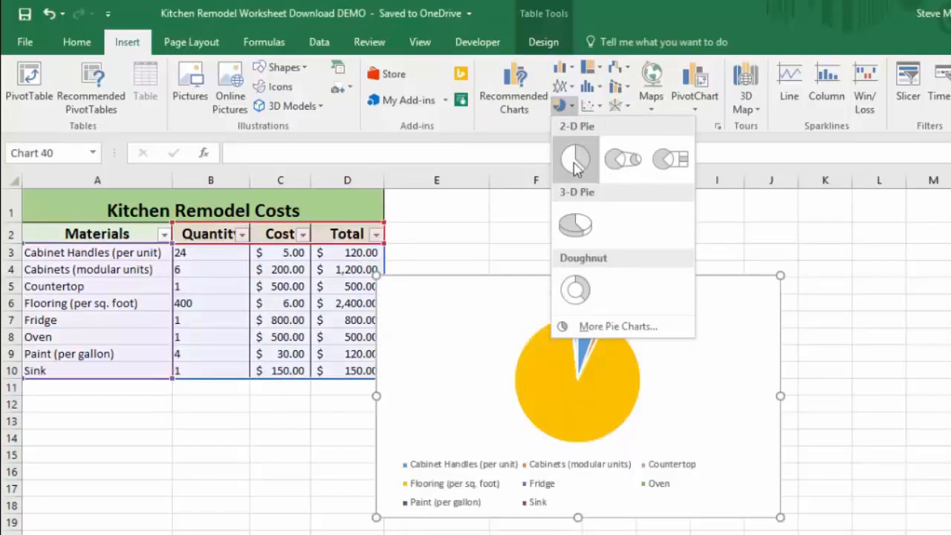
{"action": "left_click", "coordinate": [574, 160]}
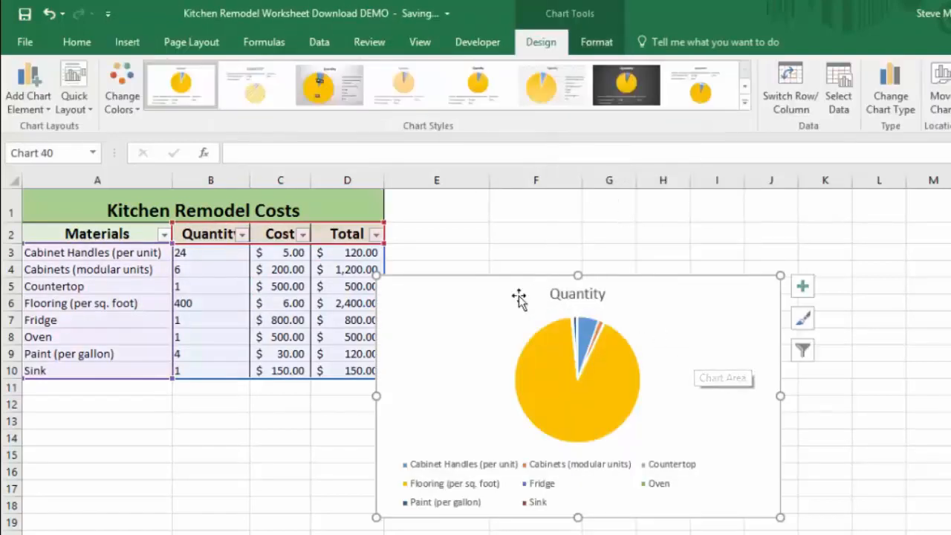
{"action": "left_click_drag", "start_coordinate": [519, 298], "coordinate": [557, 222]}
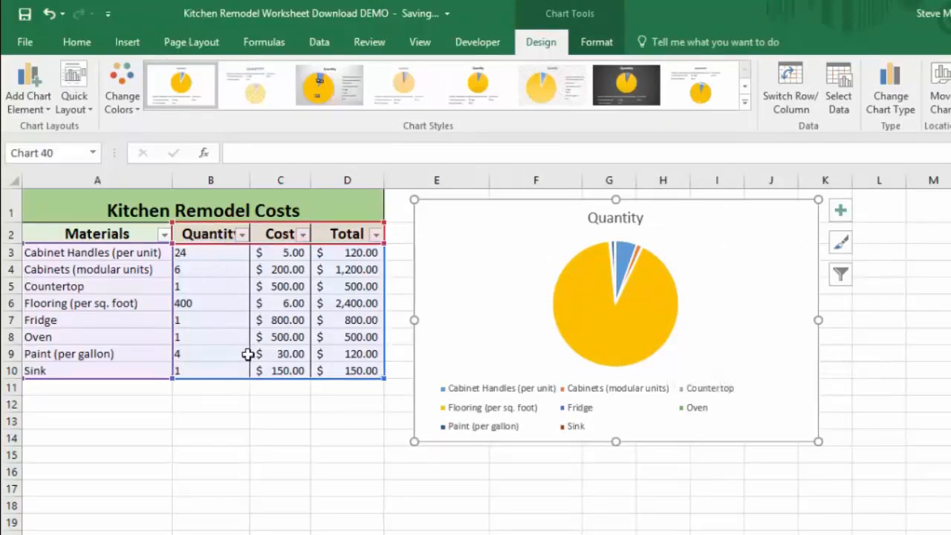
Filter the pie chart to show the Total series instead of Quantity.
{"action": "mouse_move", "coordinate": [629, 297]}
{"action": "mouse_move", "coordinate": [657, 329]}
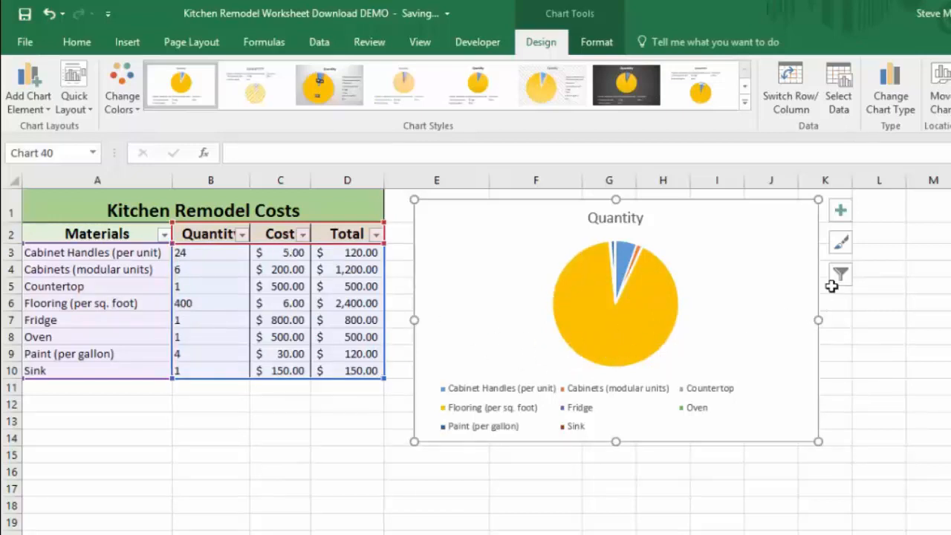
{"action": "left_click", "coordinate": [841, 277]}
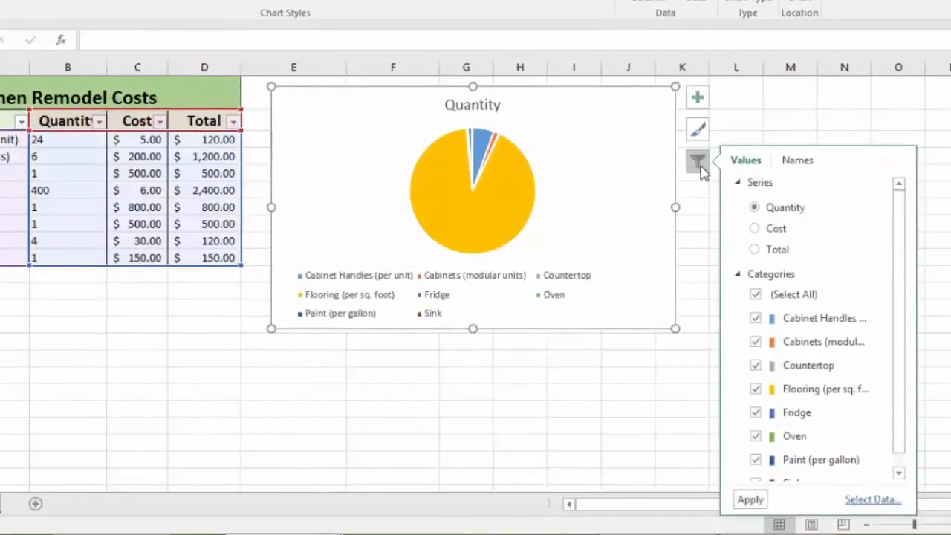
{"action": "left_click", "coordinate": [756, 250]}
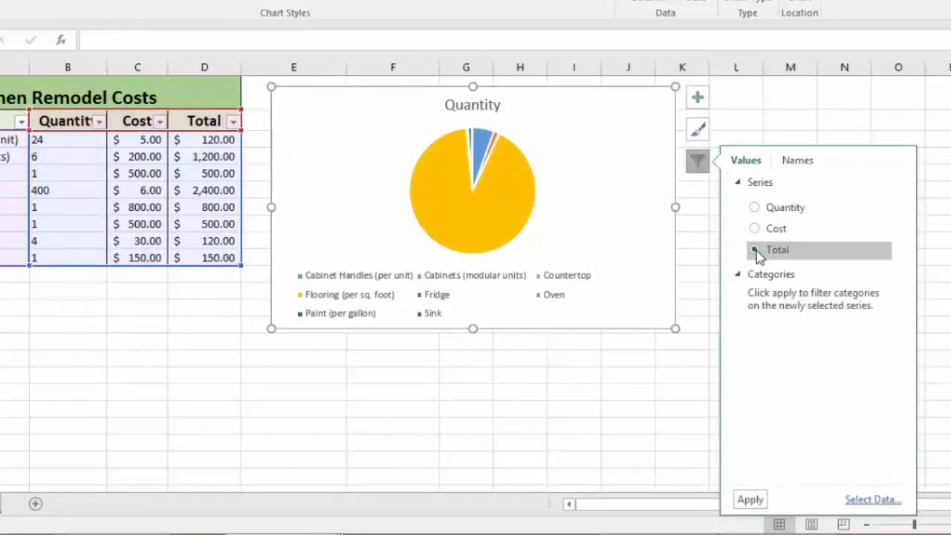
{"action": "left_click", "coordinate": [750, 501]}
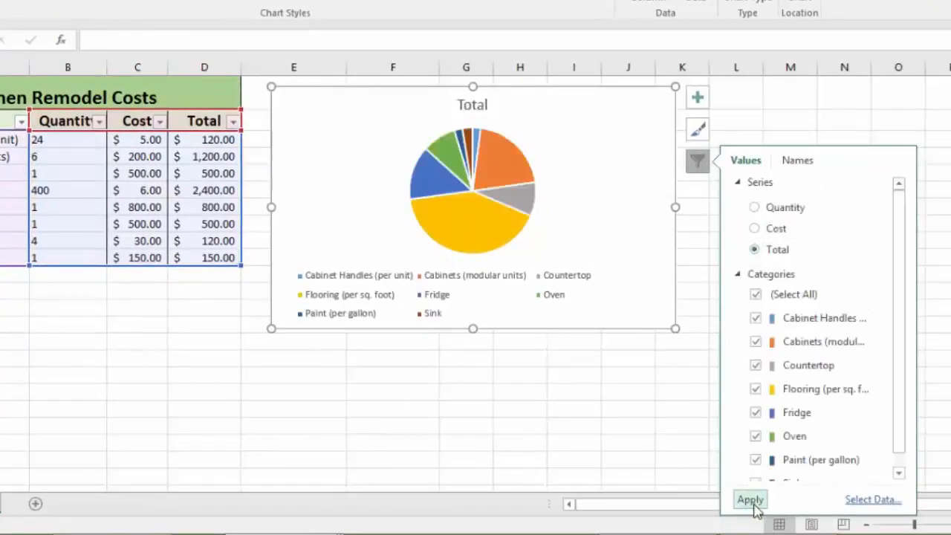
{"action": "left_click", "coordinate": [703, 168]}
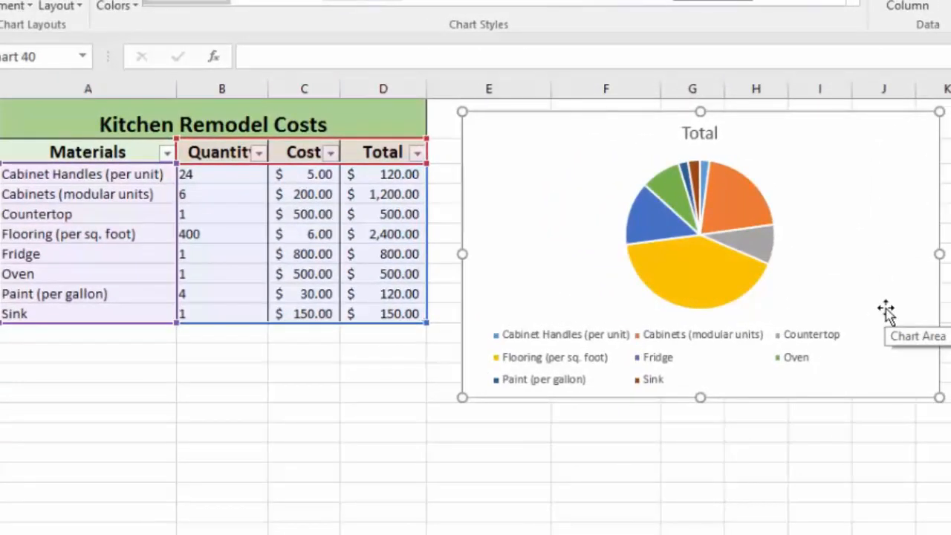
Apply a chart style with percentage data labels to the pie chart.
{"action": "mouse_move", "coordinate": [711, 280]}
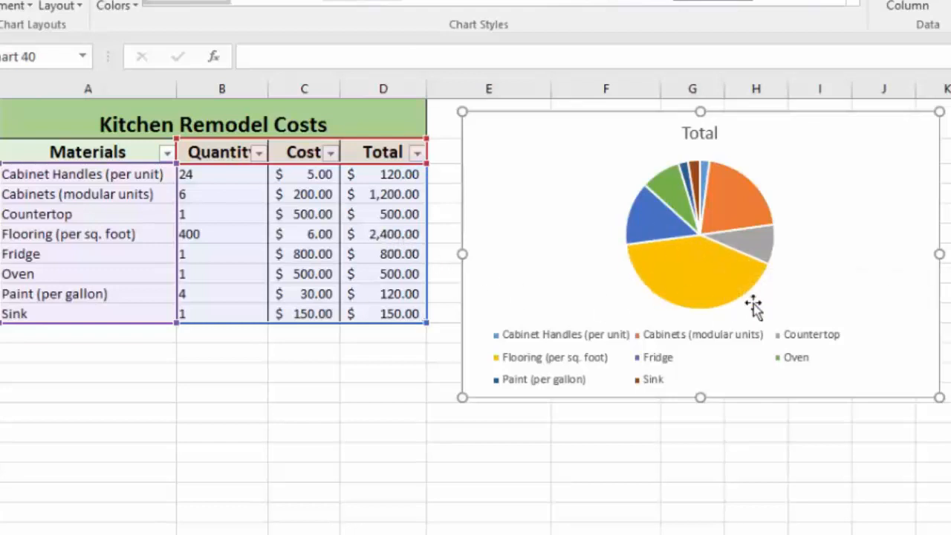
{"action": "mouse_move", "coordinate": [754, 274]}
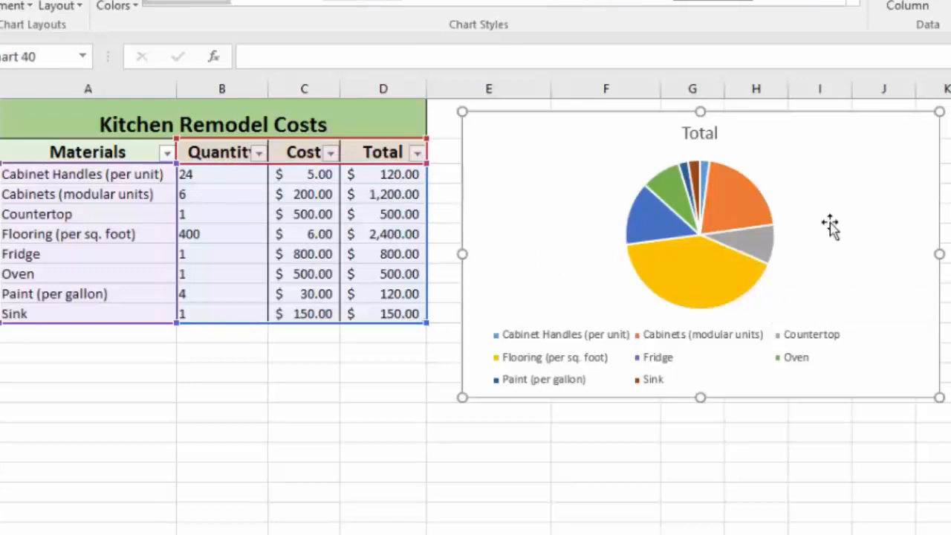
{"action": "mouse_move", "coordinate": [715, 195]}
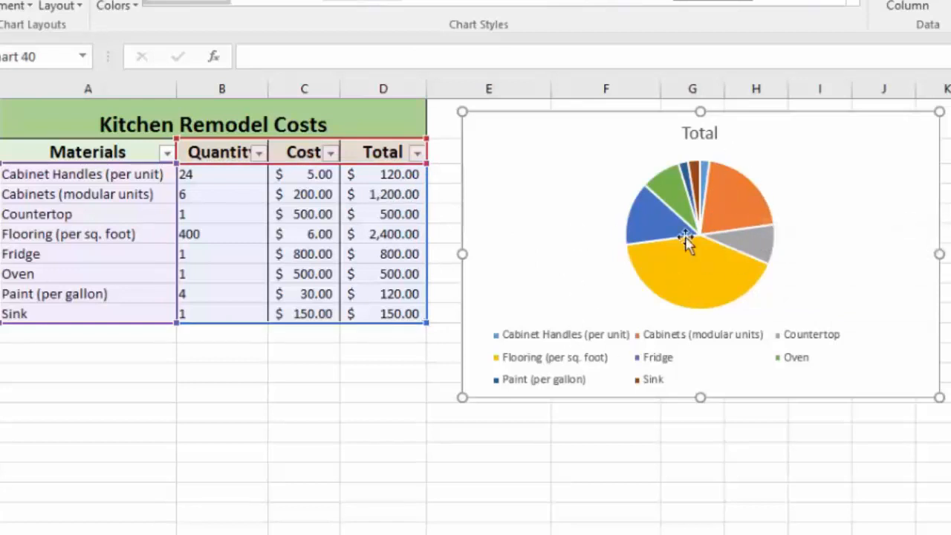
{"action": "mouse_move", "coordinate": [713, 263]}
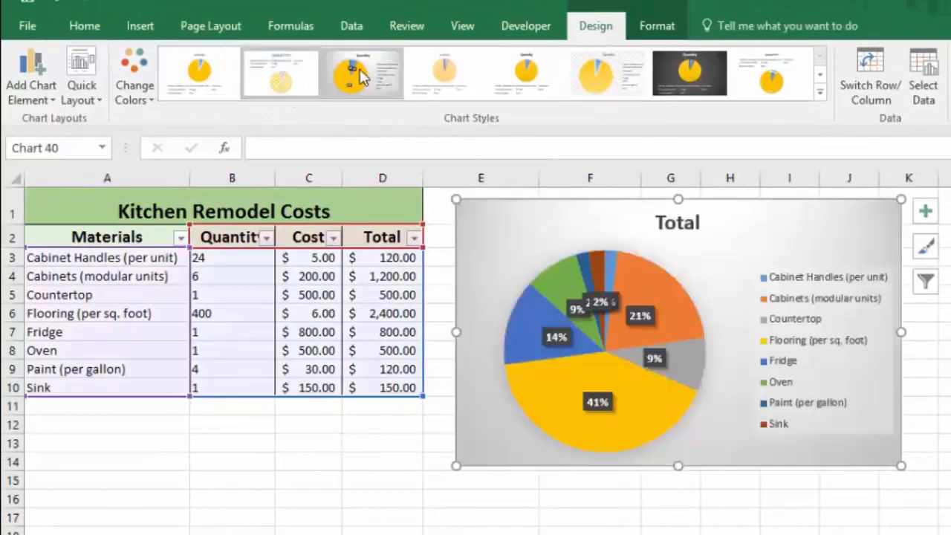
{"action": "left_click", "coordinate": [362, 72]}
{"action": "left_click", "coordinate": [362, 72]}
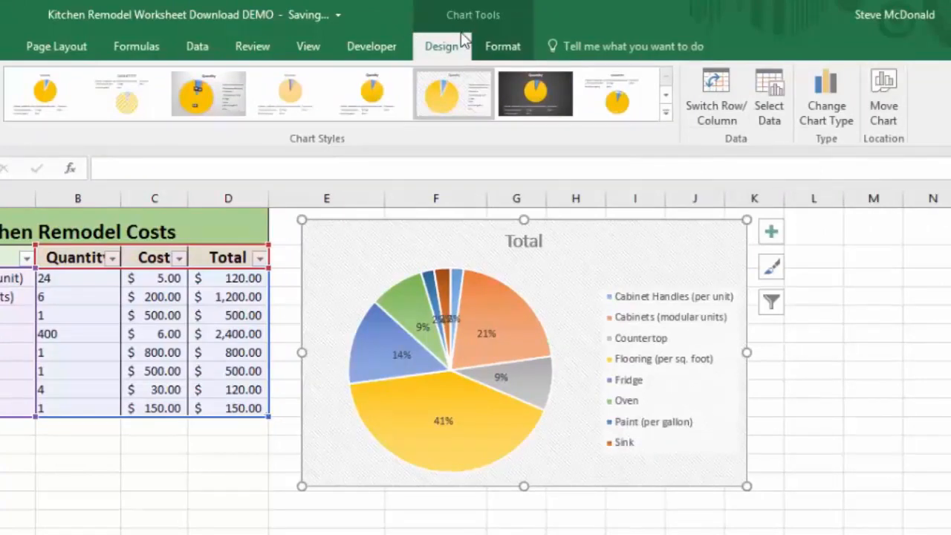
Delete the pie chart.
{"action": "left_click", "coordinate": [503, 46]}
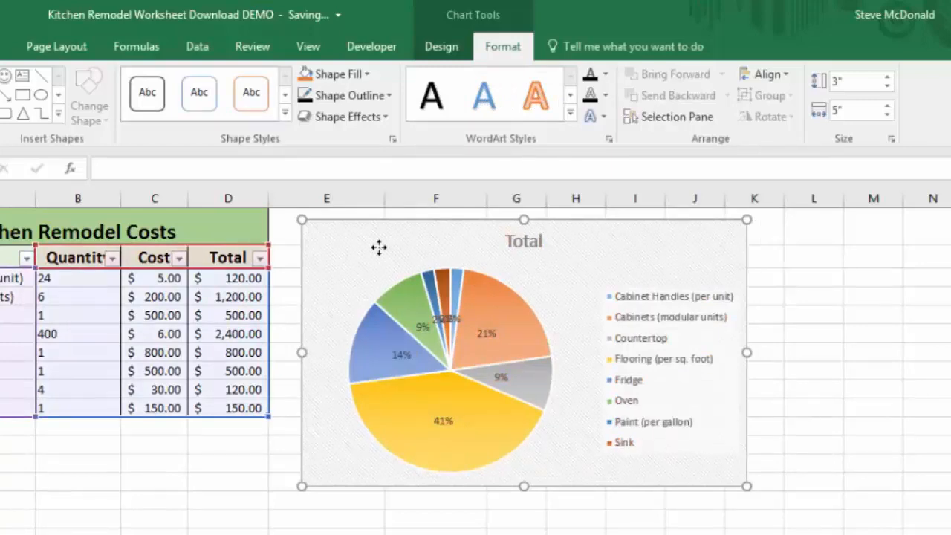
{"action": "key", "text": "Delete"}
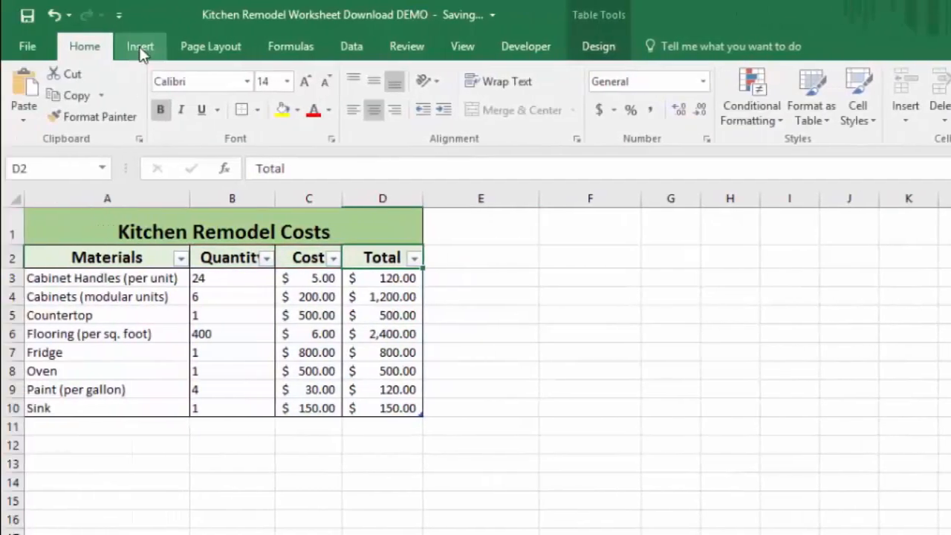
Switch to the Excel 2016 3D Maps Vacation Download DEMO workbook.
{"action": "left_click", "coordinate": [141, 49]}
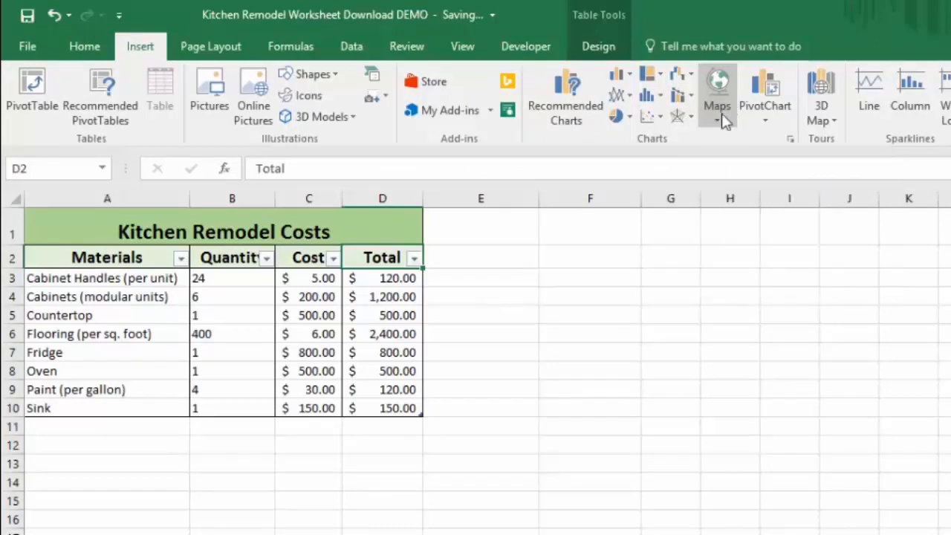
{"action": "key", "text": "alt+Tab"}
{"action": "key", "text": "alt+Tab"}
{"action": "key", "text": "alt+Tab"}
{"action": "key", "text": "alt+Tab"}
{"action": "key", "text": "alt+Tab"}
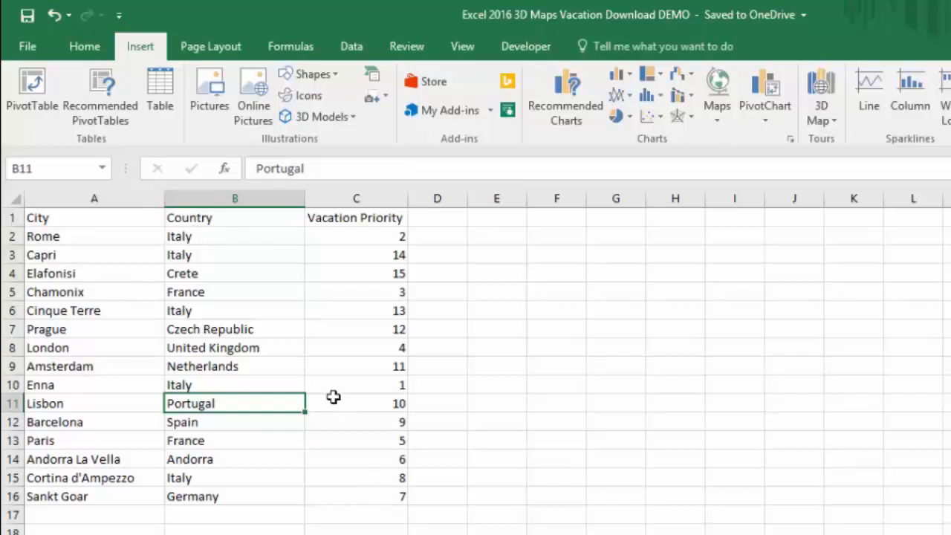
Insert a filled map chart of the vacation priorities and move it up beside the table.
{"action": "left_click", "coordinate": [719, 119]}
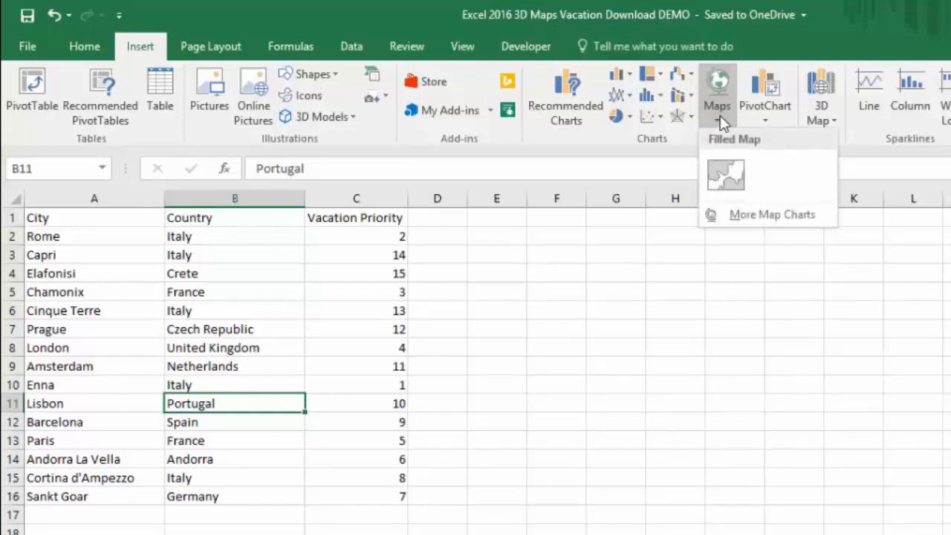
{"action": "left_click", "coordinate": [725, 178]}
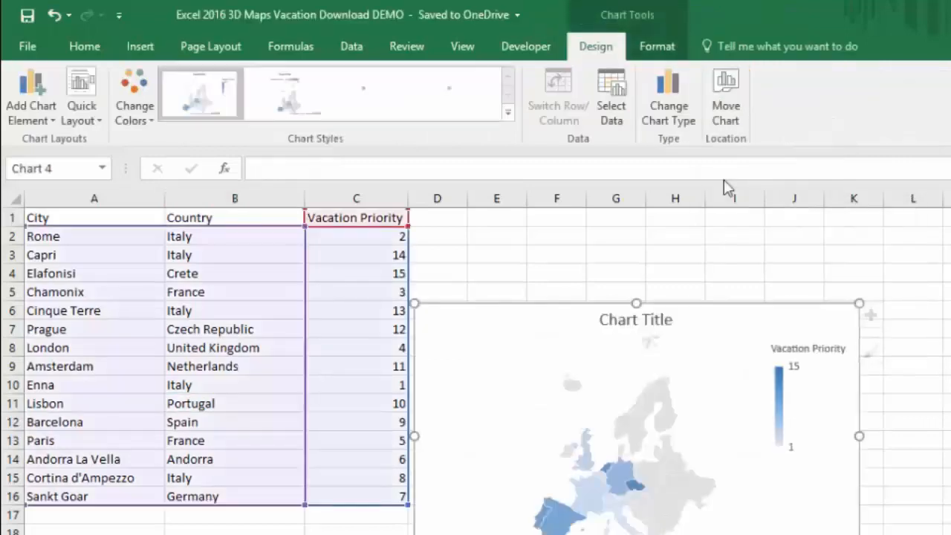
{"action": "left_click_drag", "start_coordinate": [692, 327], "coordinate": [736, 268]}
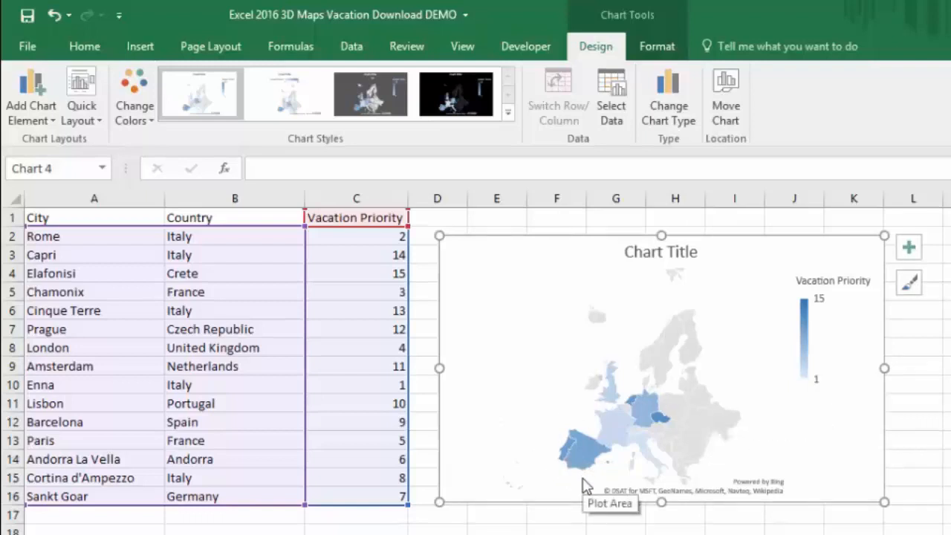
Delete the map chart.
{"action": "mouse_move", "coordinate": [660, 427]}
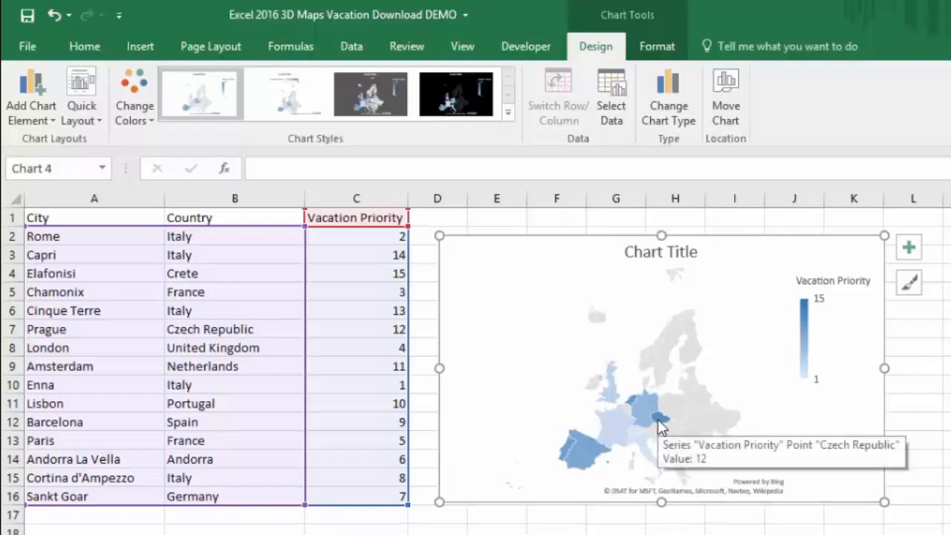
{"action": "mouse_move", "coordinate": [568, 455]}
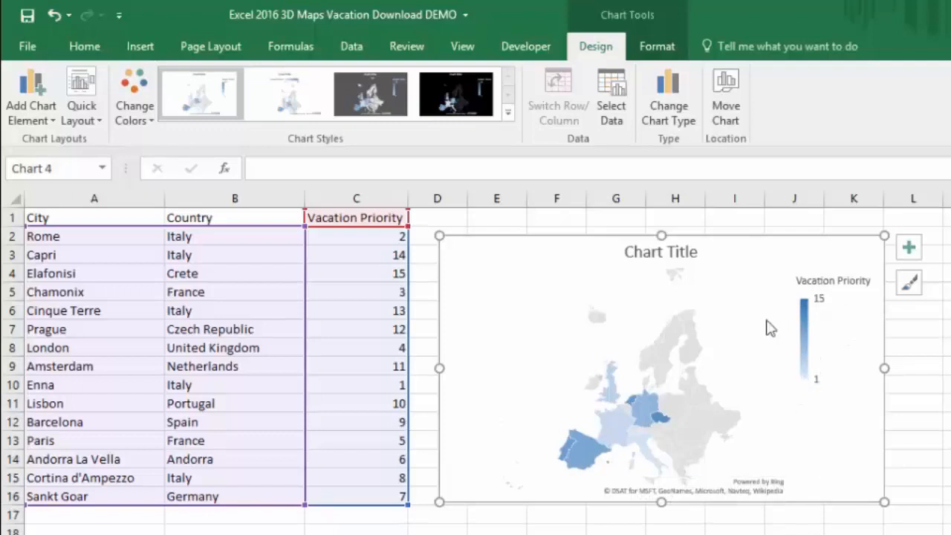
{"action": "key", "text": "Delete"}
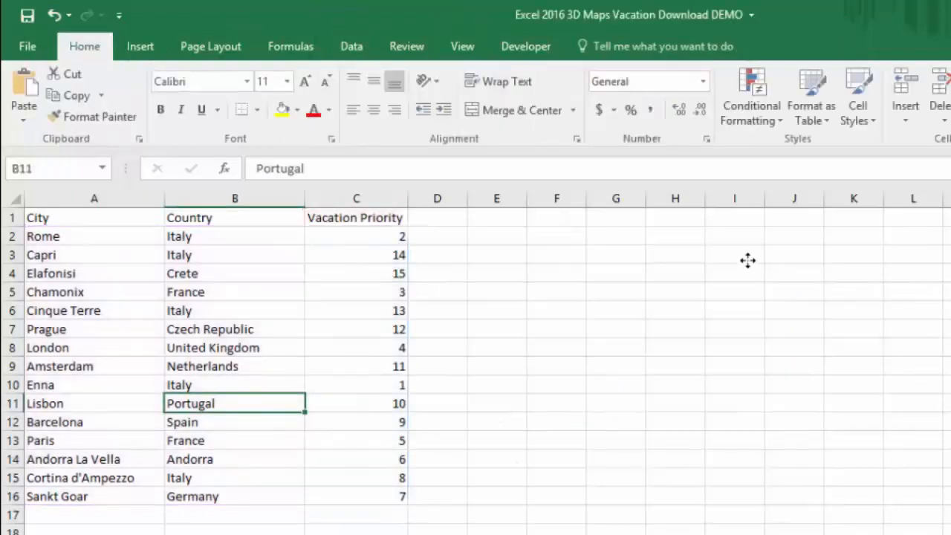
{"action": "left_click", "coordinate": [144, 52]}
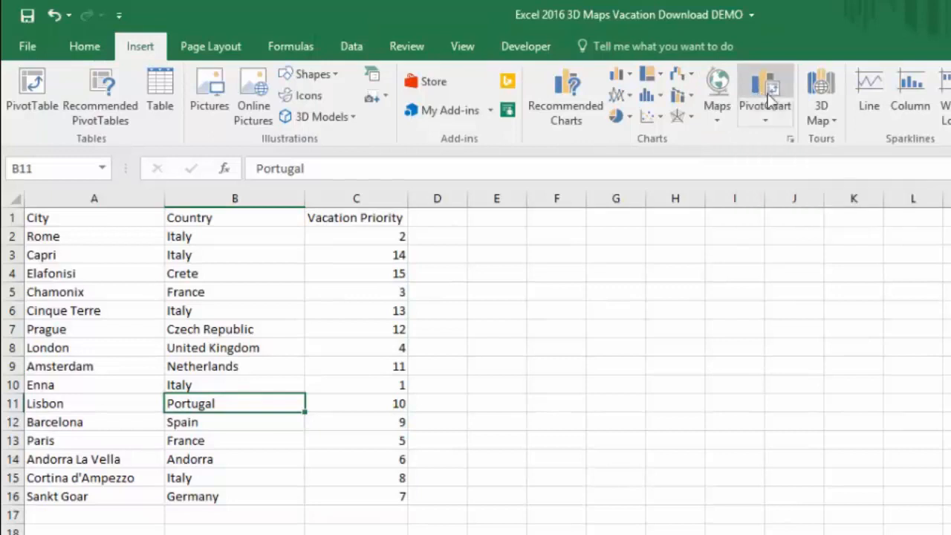
{"action": "left_click", "coordinate": [770, 113]}
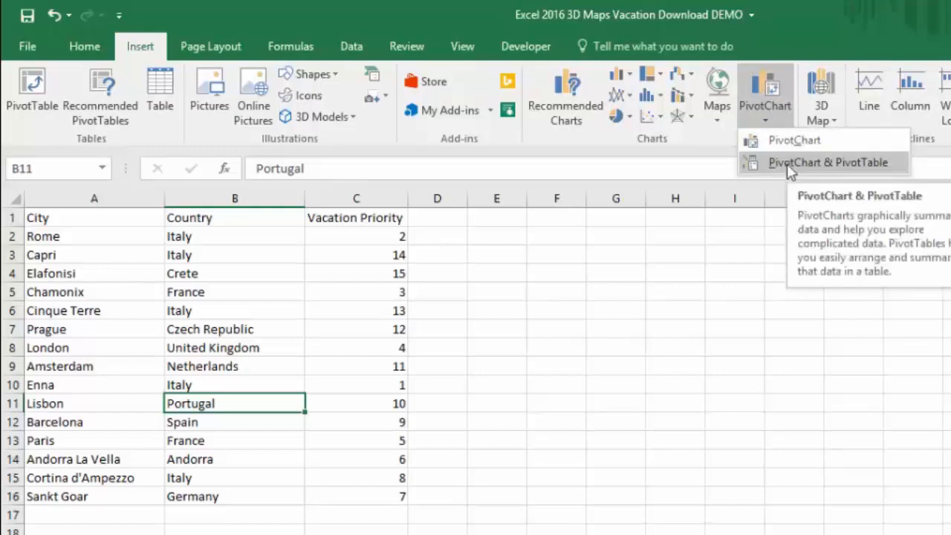
{"action": "left_click", "coordinate": [780, 46]}
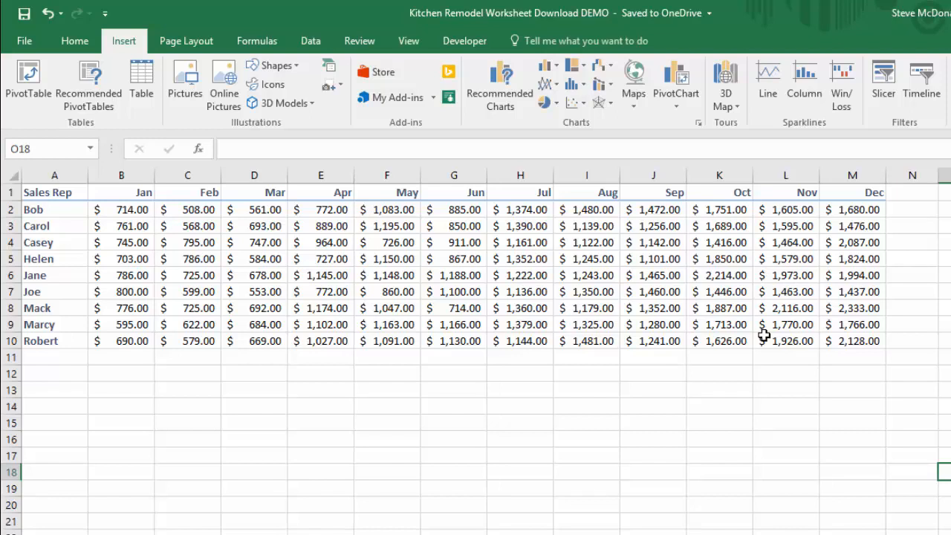
Insert a line sparkline in N2 showing Bob's Jan–Dec sales from B2:M2.
{"action": "left_click", "coordinate": [910, 213]}
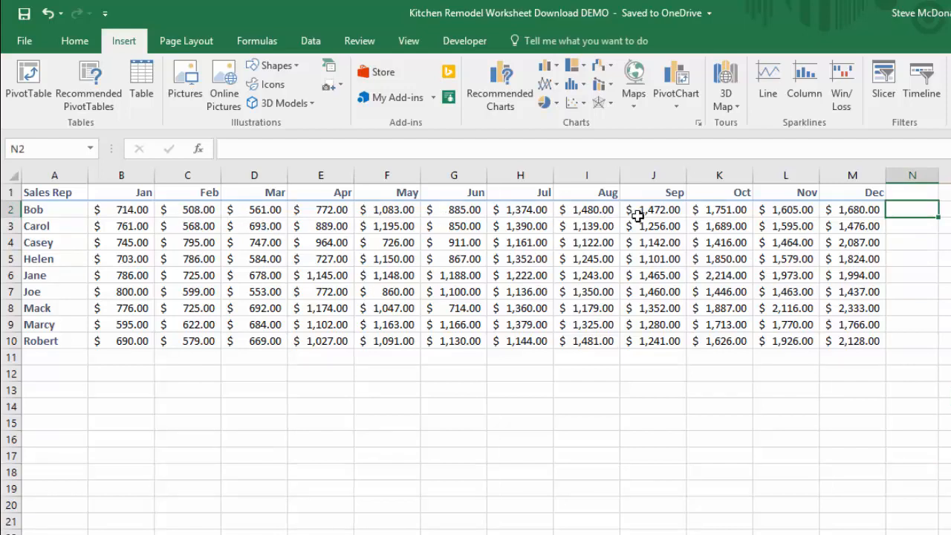
{"action": "left_click_drag", "start_coordinate": [134, 212], "coordinate": [859, 210]}
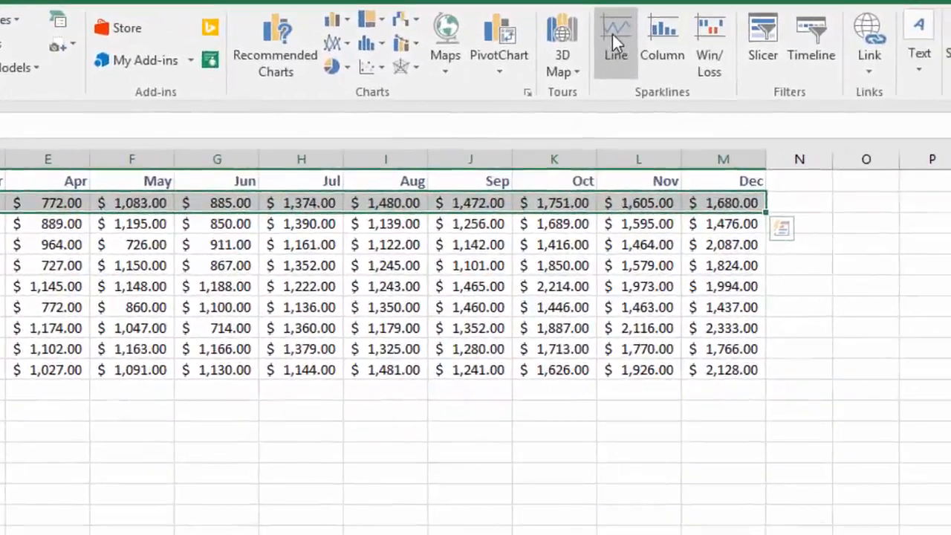
{"action": "left_click", "coordinate": [614, 36]}
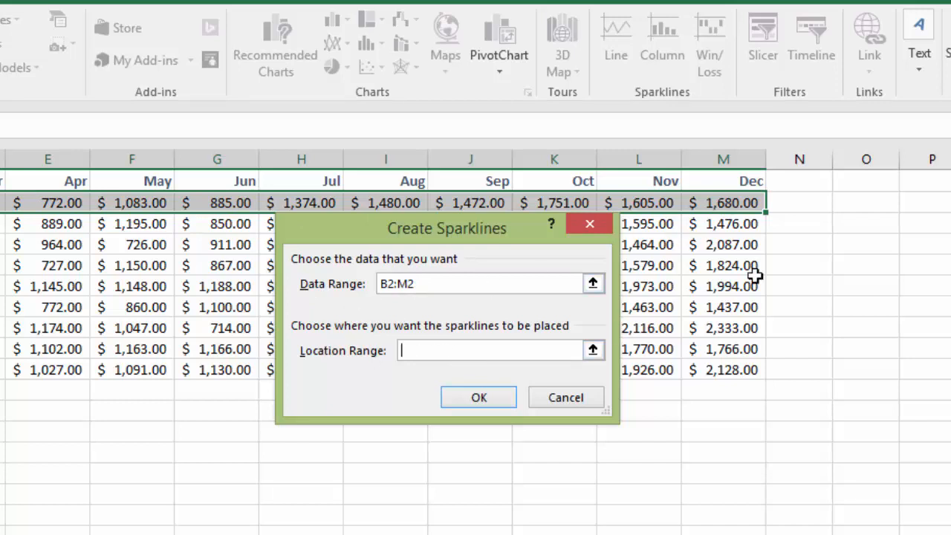
{"action": "left_click", "coordinate": [810, 203]}
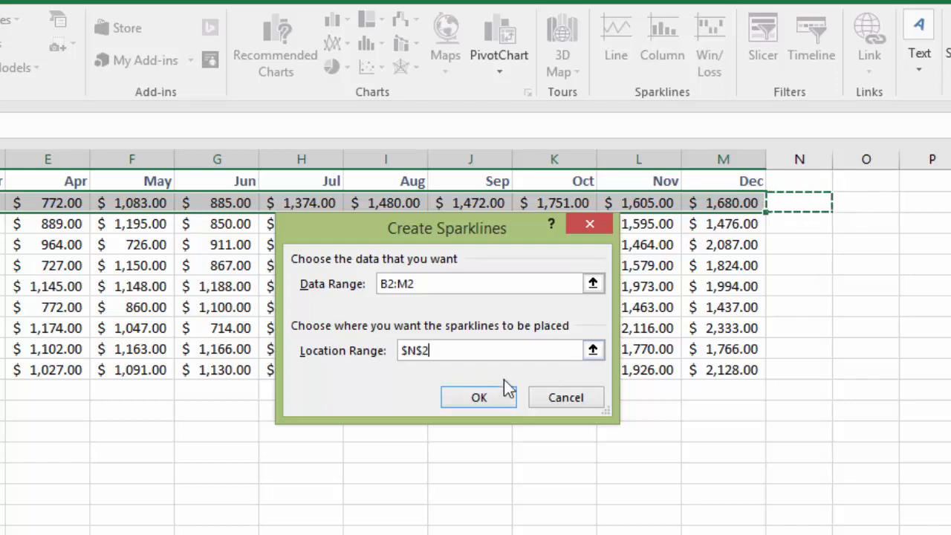
{"action": "left_click", "coordinate": [487, 402]}
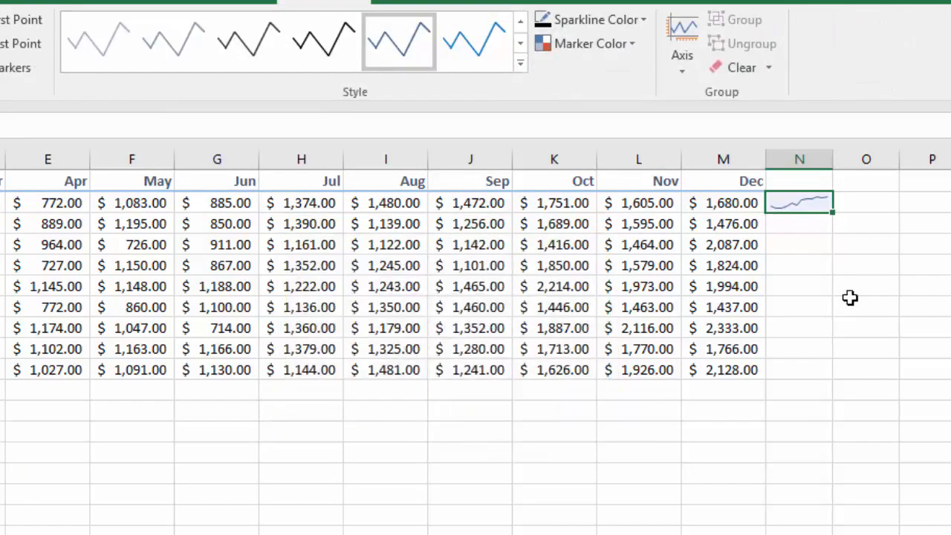
Fill the sparkline down through N10 and widen column N.
{"action": "left_click", "coordinate": [807, 216]}
{"action": "left_click", "coordinate": [808, 208]}
{"action": "left_click_drag", "start_coordinate": [835, 215], "coordinate": [847, 372]}
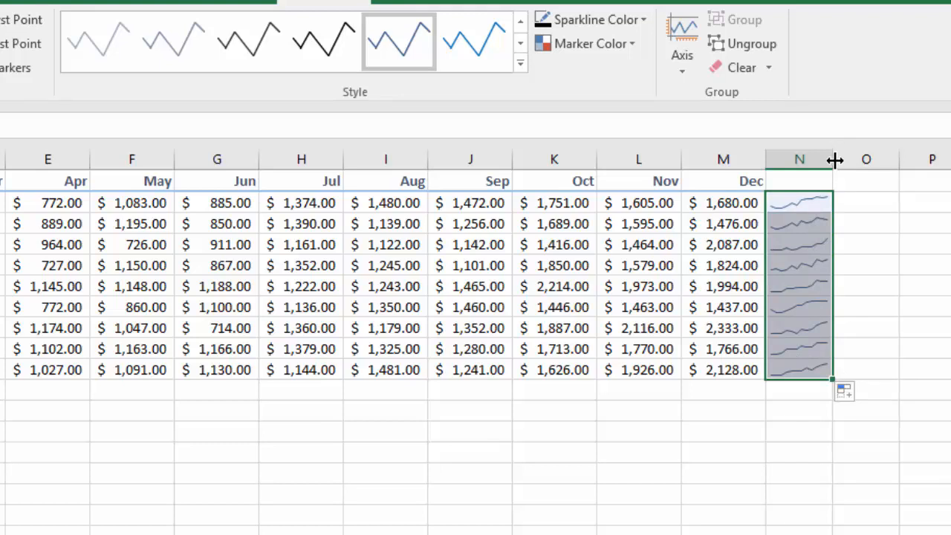
{"action": "left_click_drag", "start_coordinate": [835, 159], "coordinate": [879, 159]}
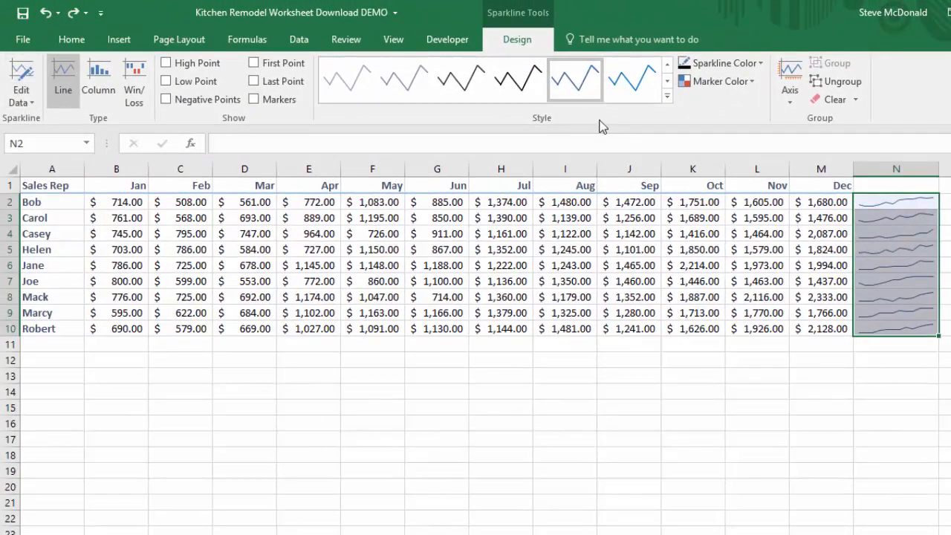
Browse the Edit Data options, then switch the sparklines to Column type and back to Line.
{"action": "left_click", "coordinate": [33, 102]}
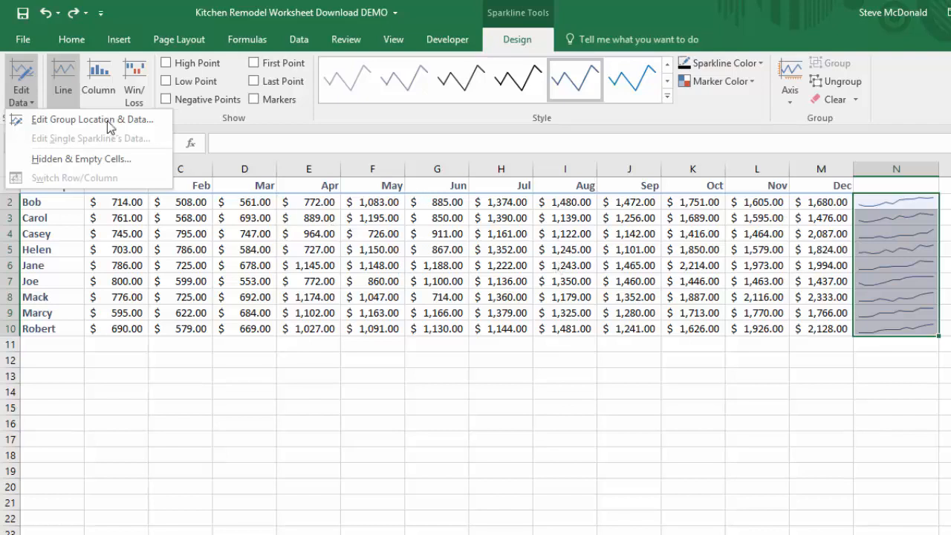
{"action": "left_click", "coordinate": [19, 96]}
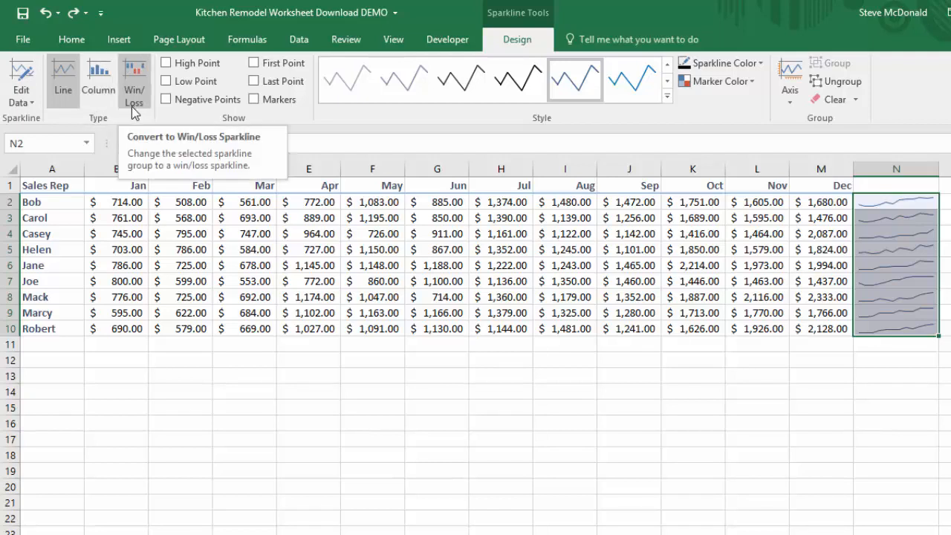
{"action": "left_click", "coordinate": [97, 94]}
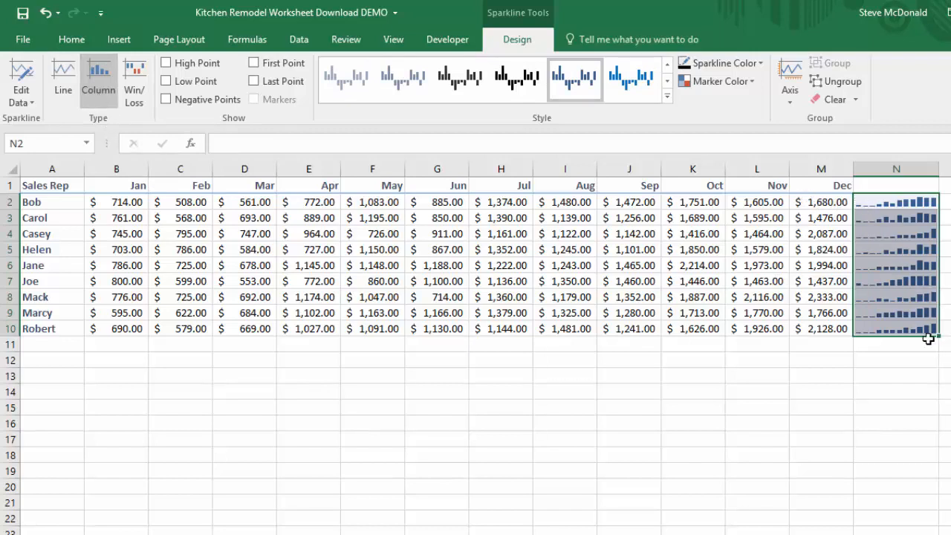
{"action": "left_click", "coordinate": [64, 93]}
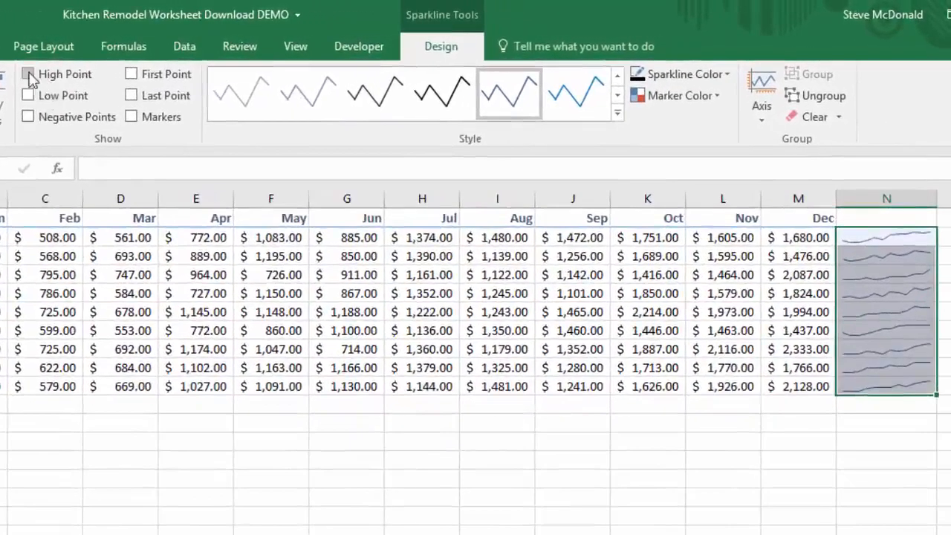
Turn on High Point and Low Point highlighting for the sparklines.
{"action": "left_click", "coordinate": [28, 75]}
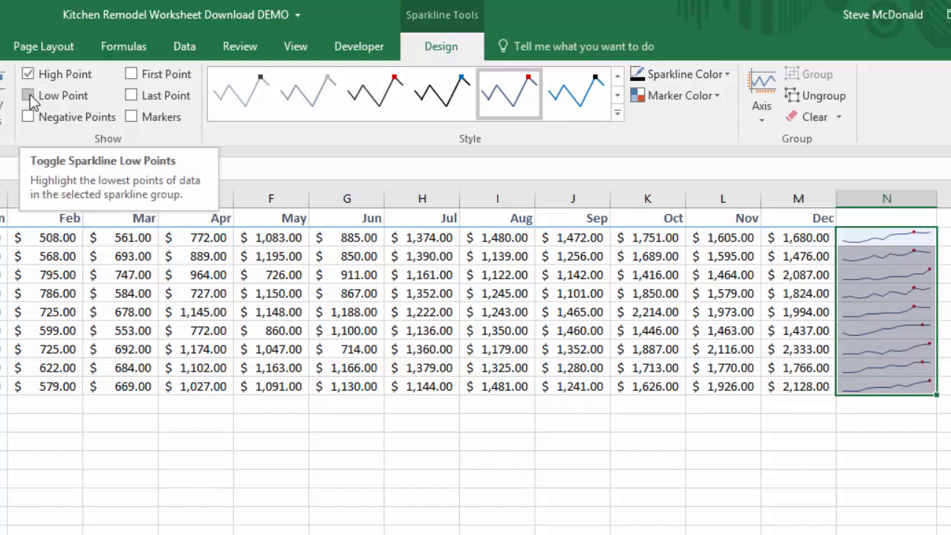
{"action": "left_click", "coordinate": [29, 96]}
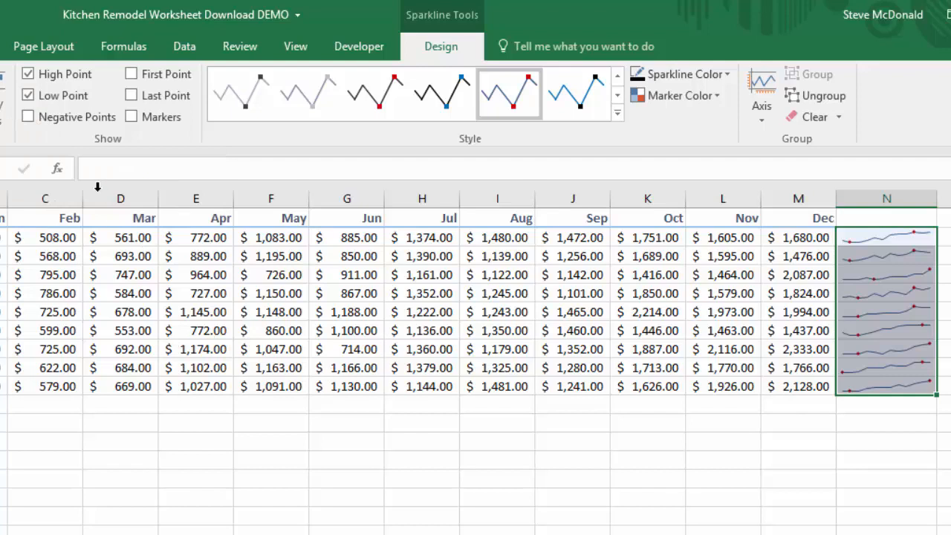
Make Robert's May sales negative by setting F10 to -1091.
{"action": "left_click", "coordinate": [275, 387]}
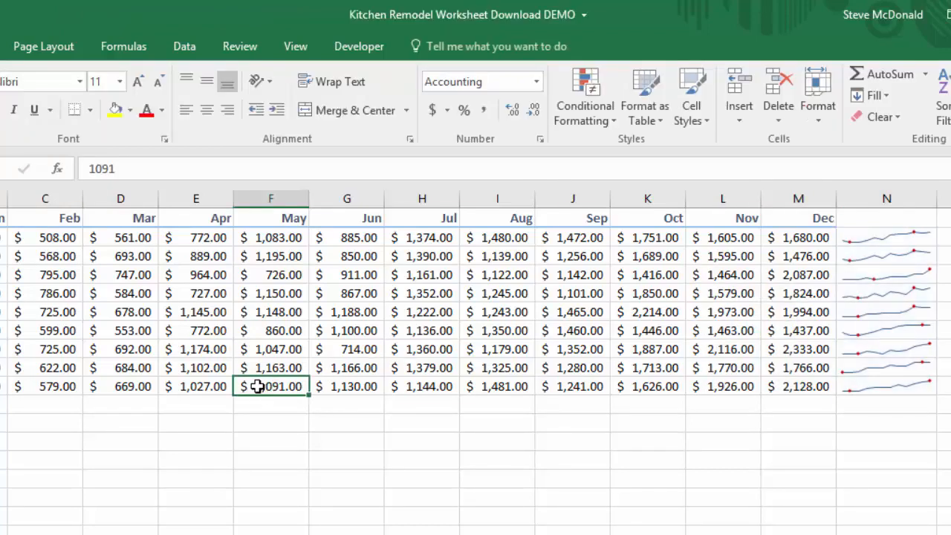
{"action": "double_click", "coordinate": [255, 386]}
{"action": "type", "text": "-"}
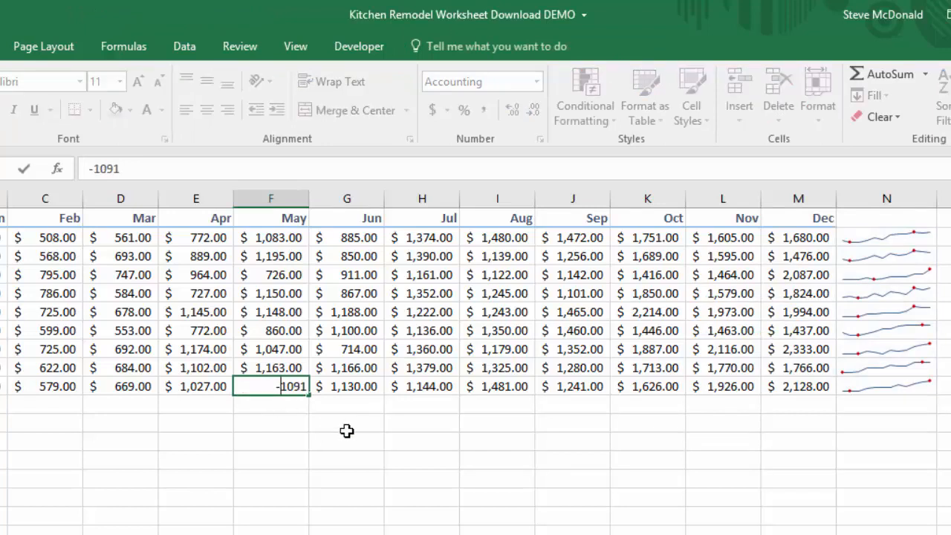
{"action": "key", "text": "Return"}
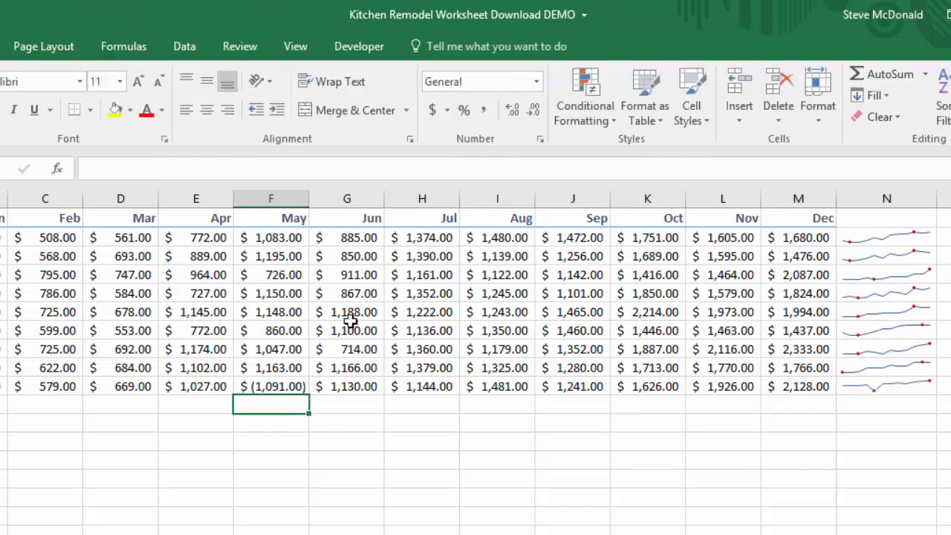
Turn on Negative Points, First Point and Last Point highlighting for the sparkline group, toggling Markers on and off.
{"action": "left_click", "coordinate": [899, 313]}
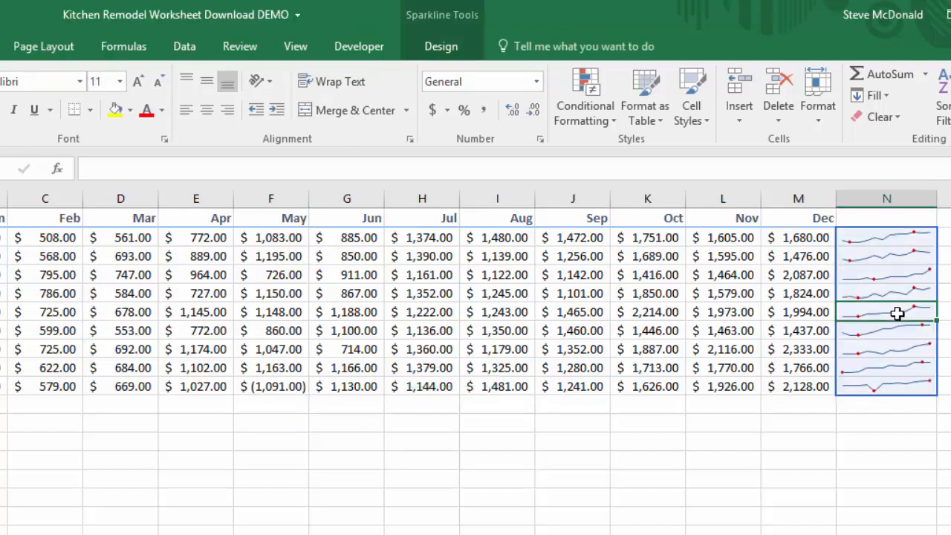
{"action": "left_click", "coordinate": [439, 48]}
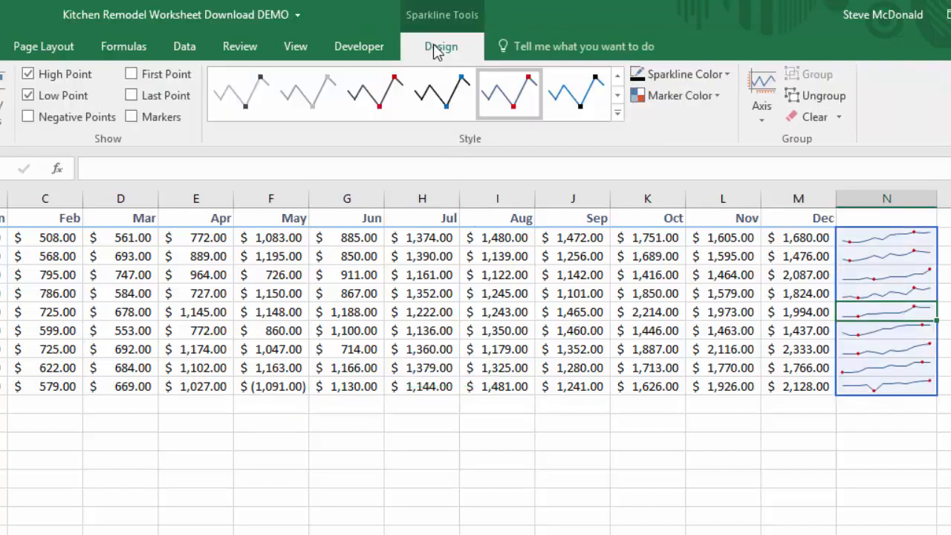
{"action": "left_click", "coordinate": [28, 117]}
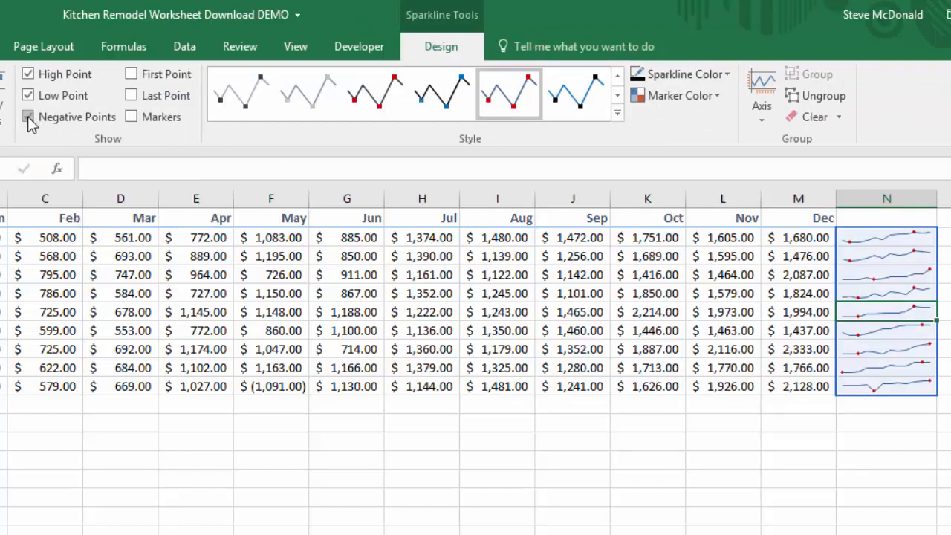
{"action": "left_click", "coordinate": [131, 75]}
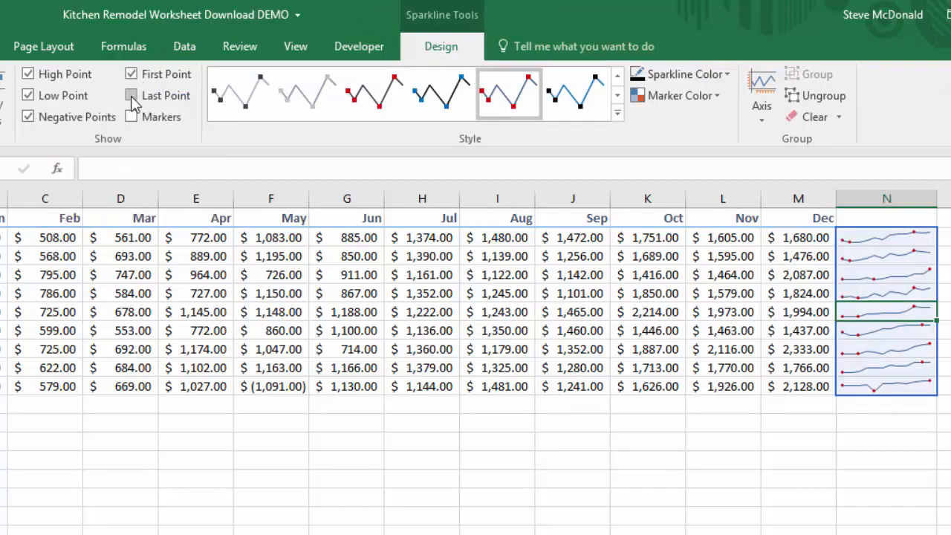
{"action": "left_click", "coordinate": [132, 96]}
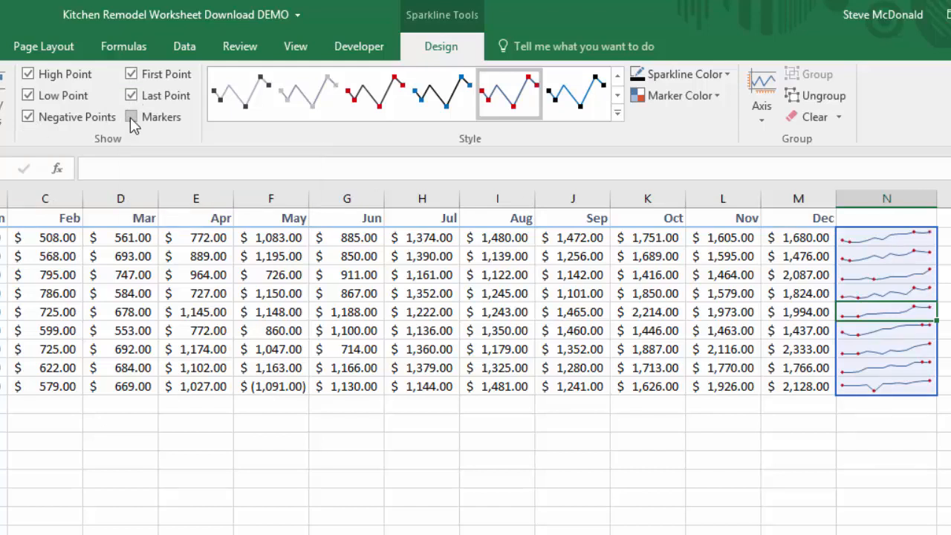
{"action": "left_click", "coordinate": [132, 118]}
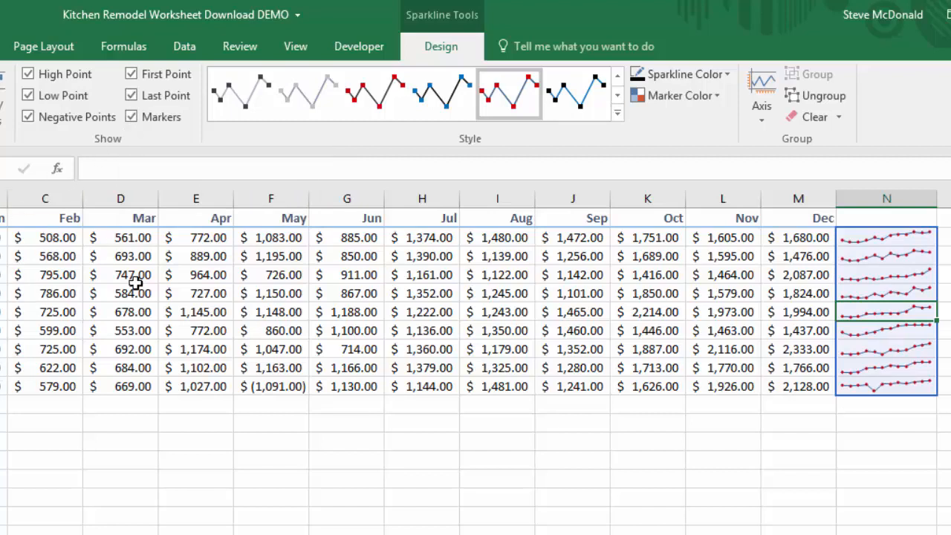
{"action": "left_click", "coordinate": [132, 118]}
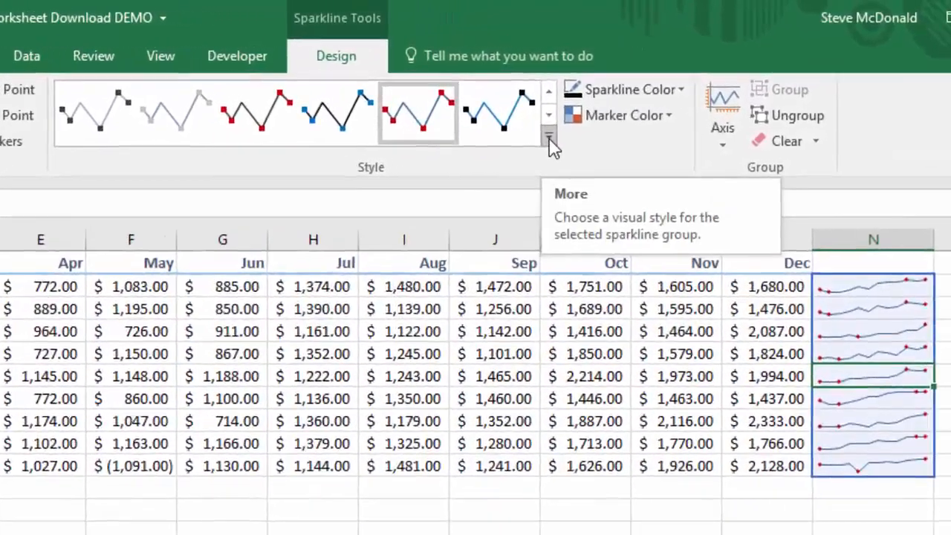
Apply the green line sparkline style with colored markers from the style gallery.
{"action": "left_click", "coordinate": [549, 140]}
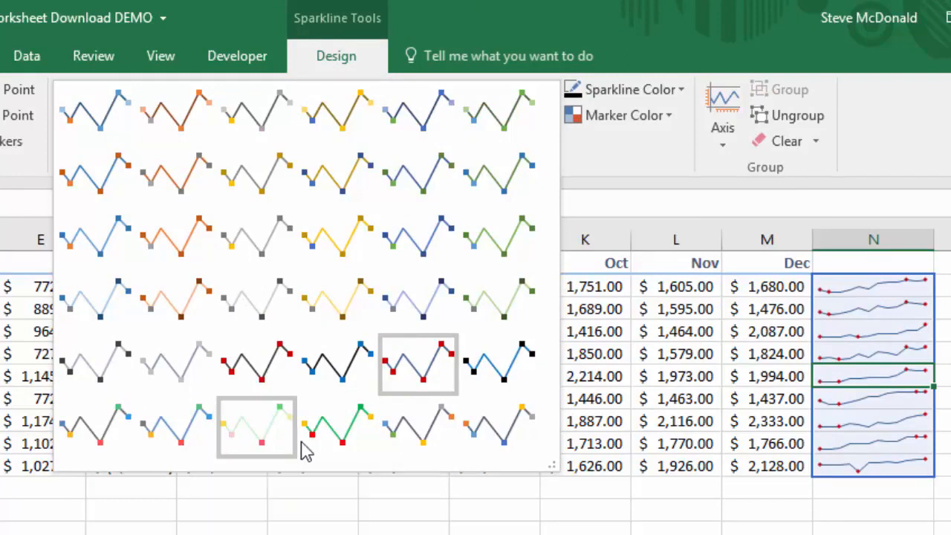
{"action": "left_click", "coordinate": [344, 440]}
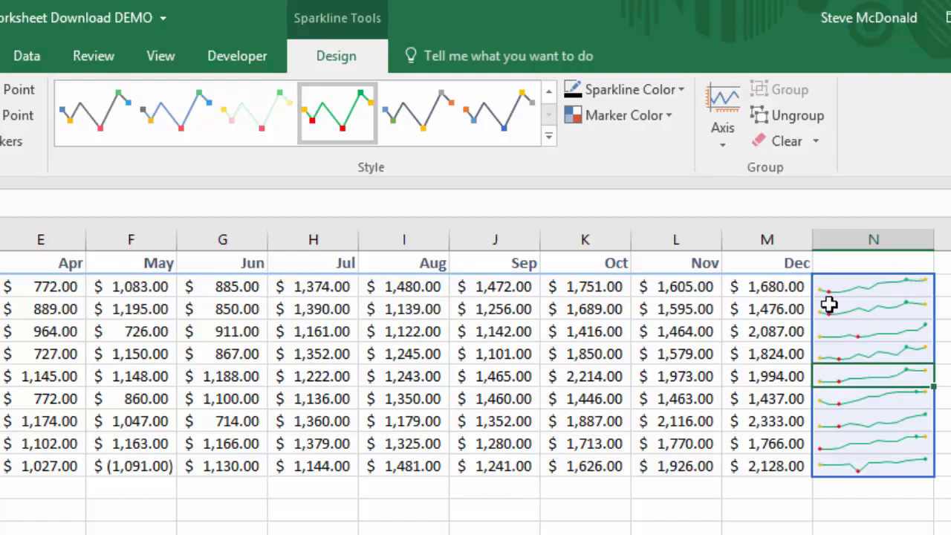
Review the Marker Color and Axis options for the sparklines.
{"action": "left_click", "coordinate": [670, 117]}
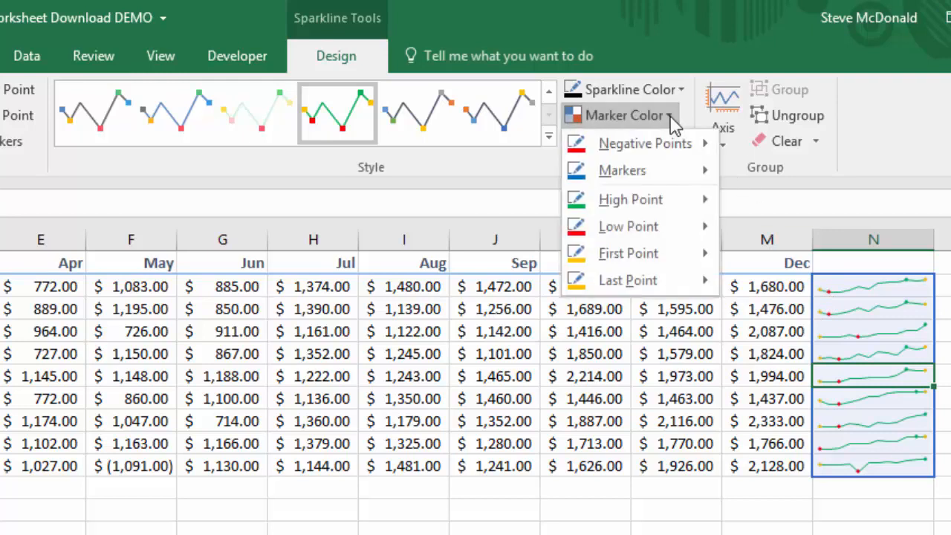
{"action": "mouse_move", "coordinate": [630, 236]}
{"action": "left_click", "coordinate": [643, 117]}
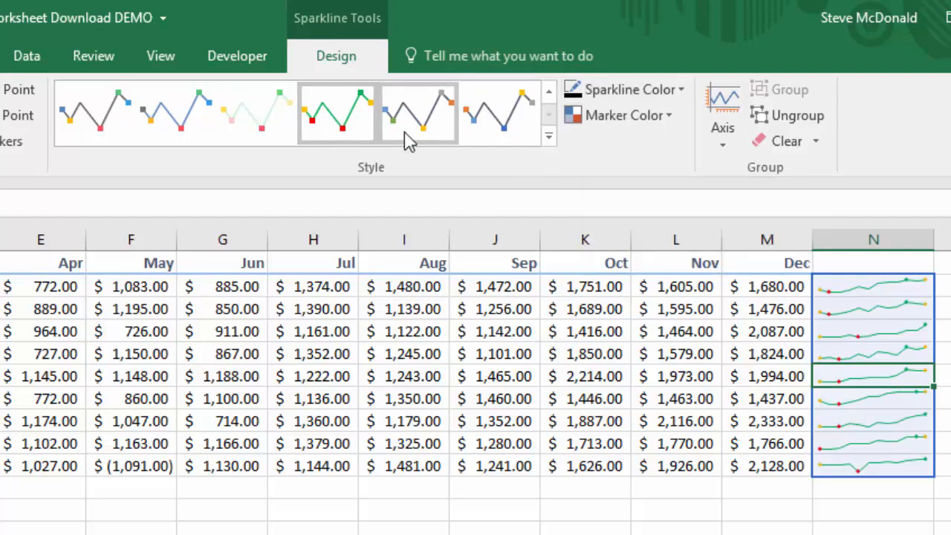
{"action": "left_click", "coordinate": [731, 137]}
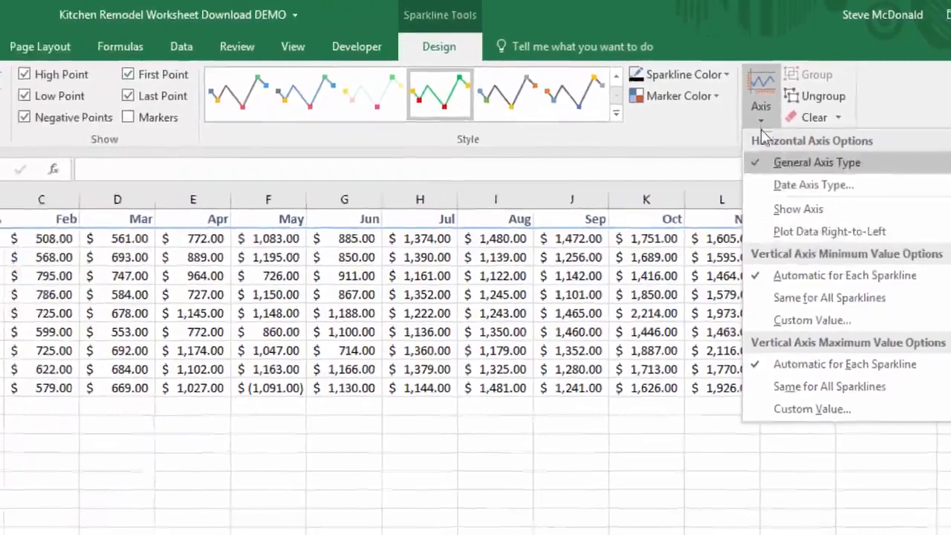
{"action": "left_click", "coordinate": [725, 136]}
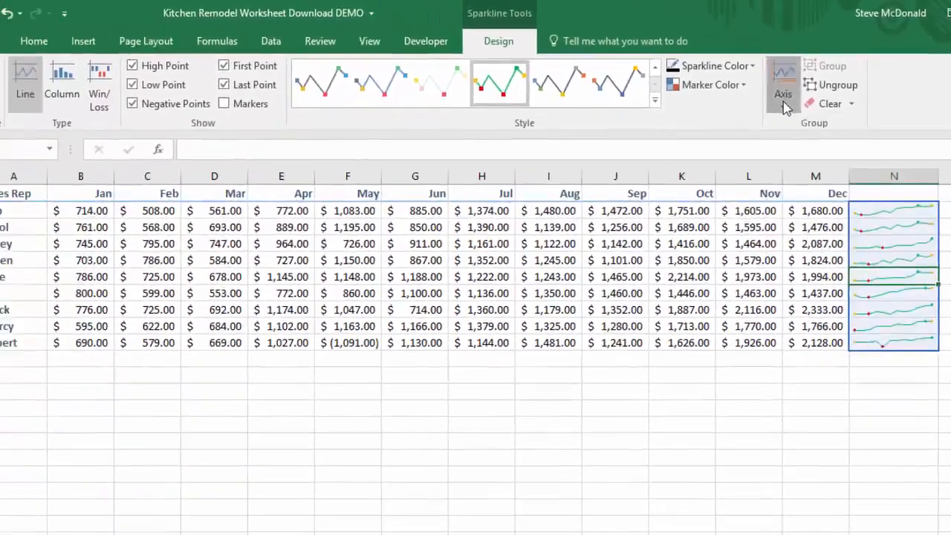
Convert the sparklines to Column type and make rows 2 to 10 taller.
{"action": "left_click", "coordinate": [66, 79]}
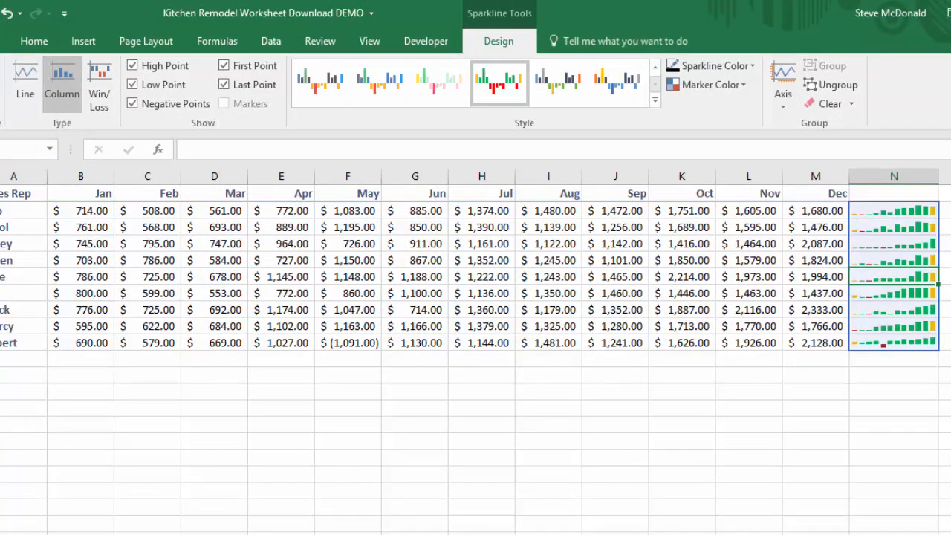
{"action": "left_click_drag", "start_coordinate": [2, 210], "coordinate": [2, 364]}
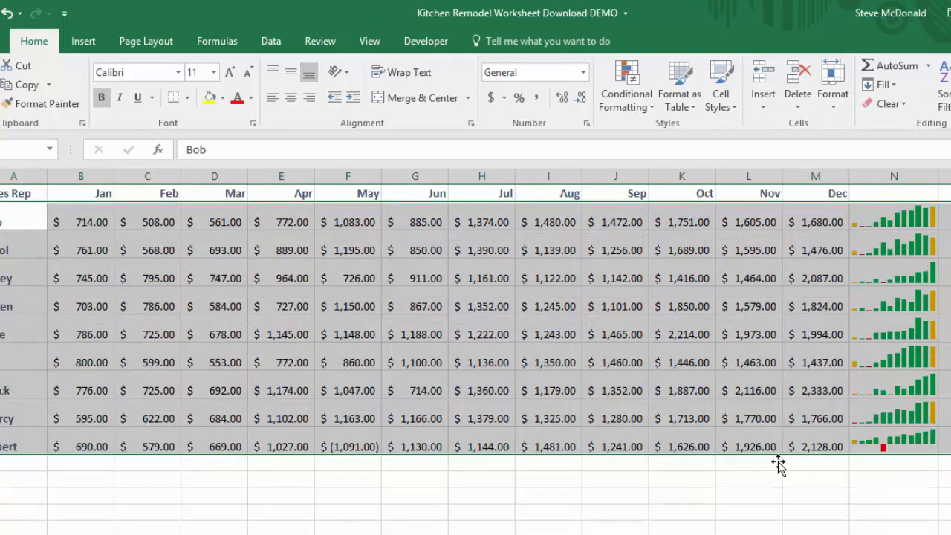
{"action": "left_click", "coordinate": [900, 479]}
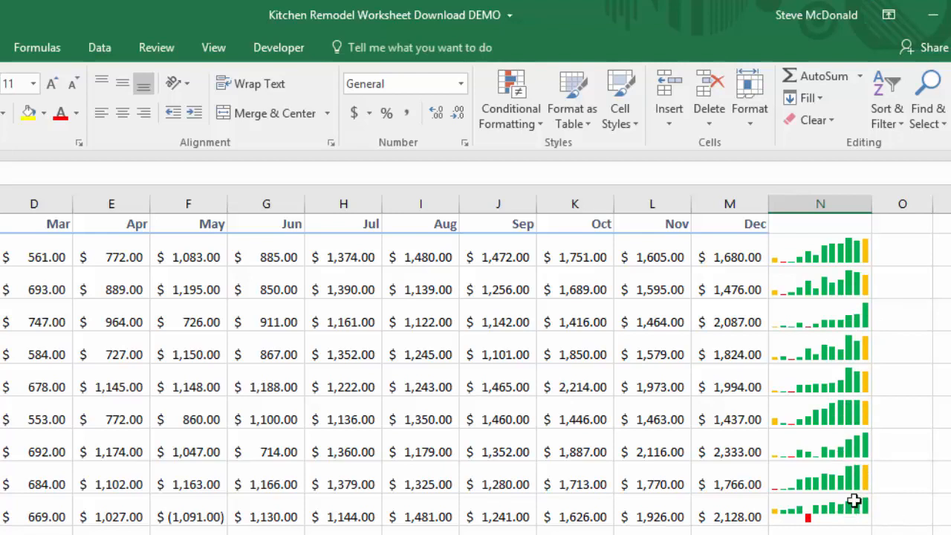
Set both the vertical axis minimum and maximum of the sparkline group to Same for All Sparklines.
{"action": "left_click", "coordinate": [825, 254]}
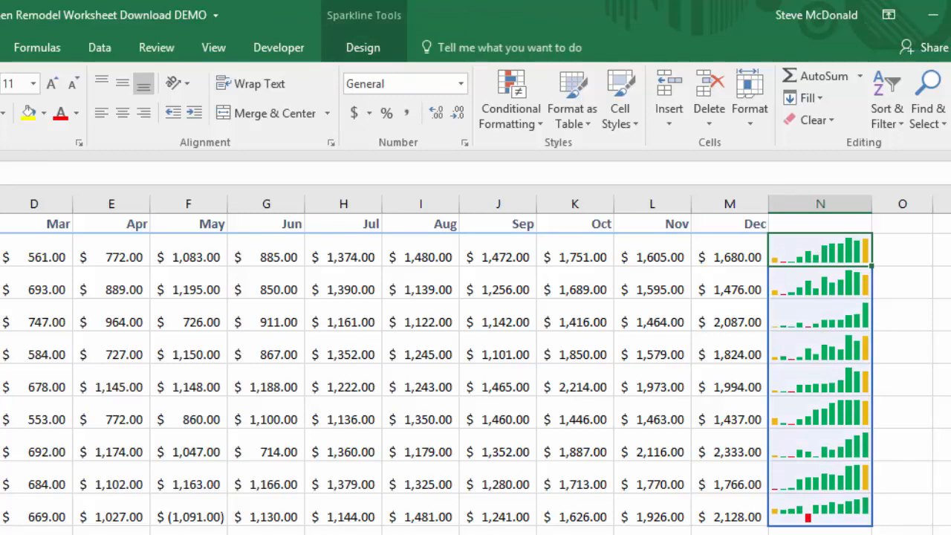
{"action": "left_click", "coordinate": [368, 54]}
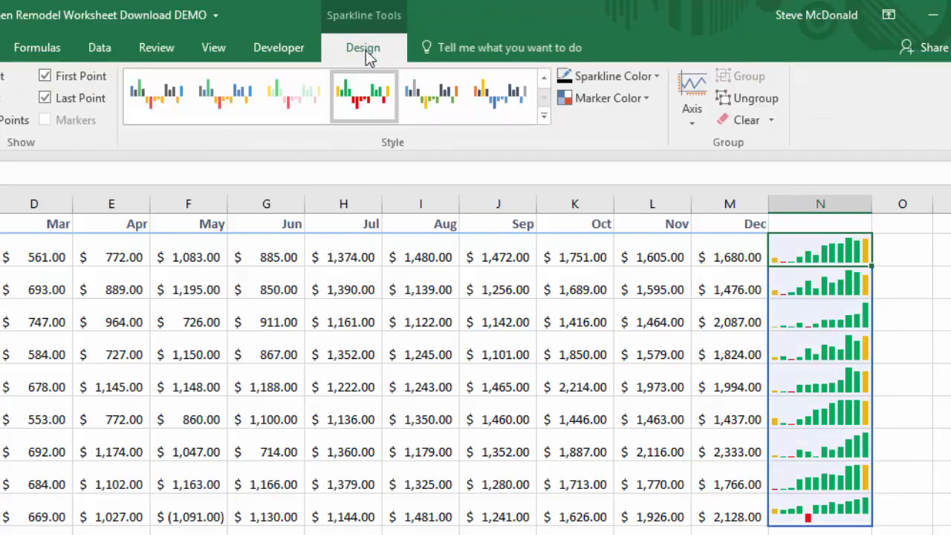
{"action": "left_click", "coordinate": [688, 115]}
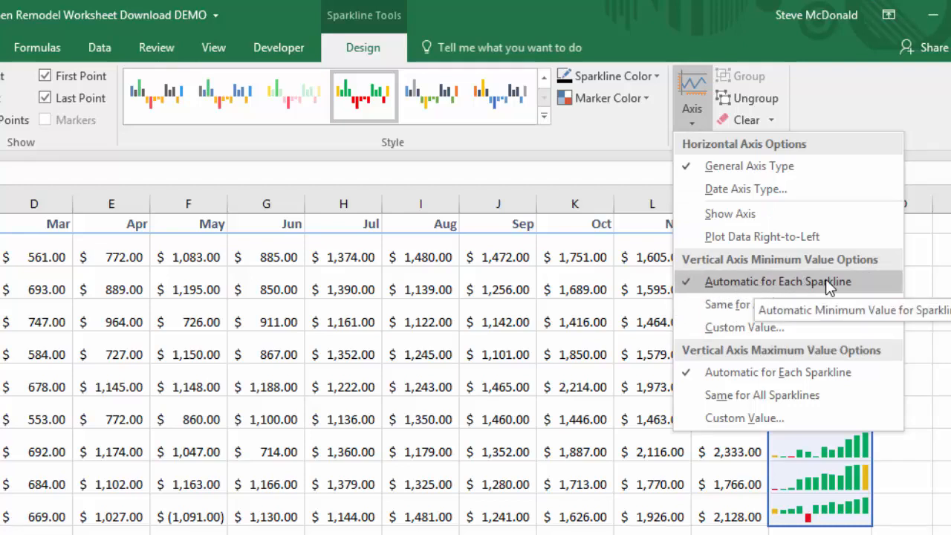
{"action": "left_click", "coordinate": [752, 305]}
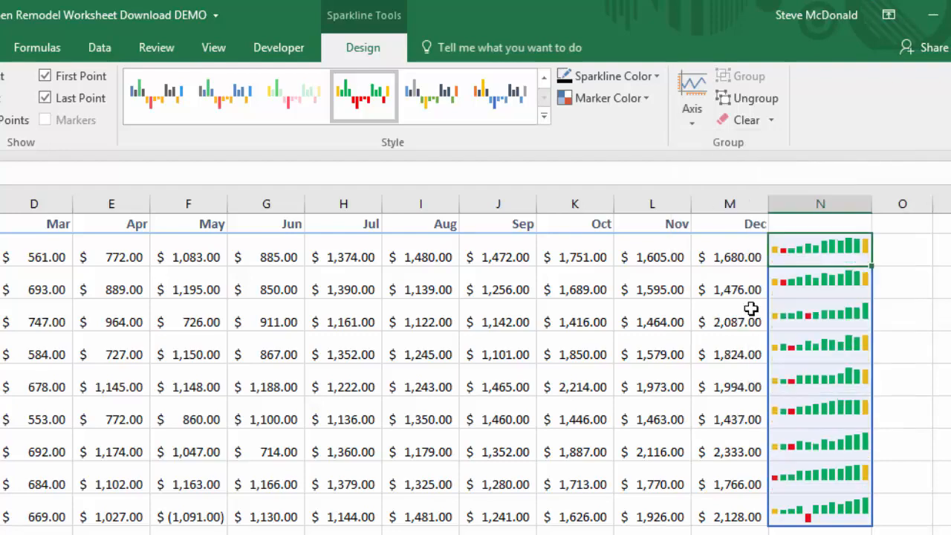
{"action": "left_click", "coordinate": [691, 112]}
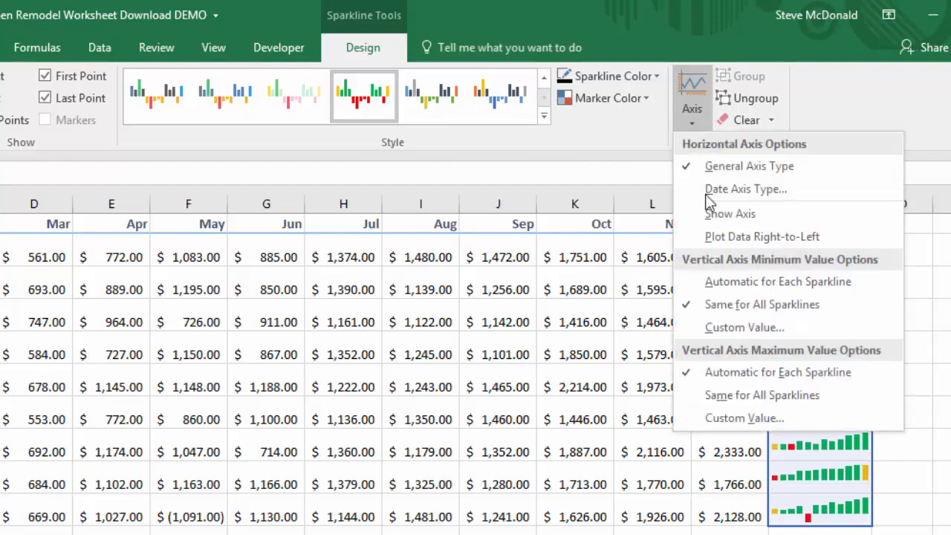
{"action": "left_click", "coordinate": [758, 394]}
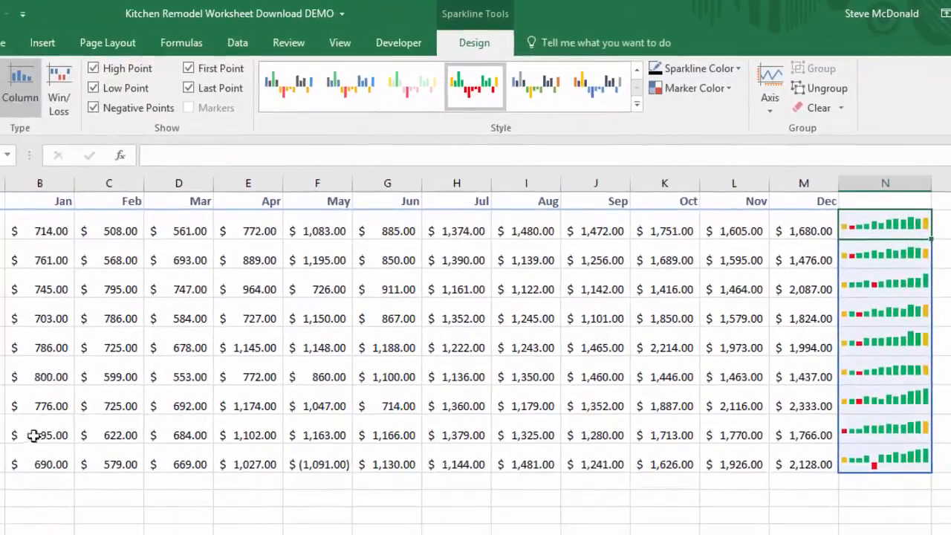
Copy Marcy's Jan to Apr values and paste them over her Sep to Dec values.
{"action": "left_click", "coordinate": [48, 432]}
{"action": "left_click_drag", "start_coordinate": [48, 432], "coordinate": [277, 432]}
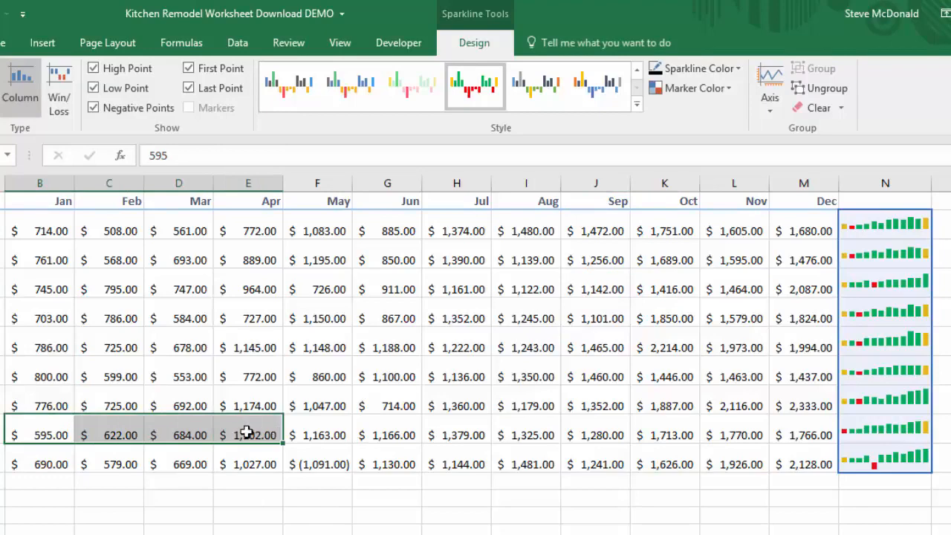
{"action": "right_click", "coordinate": [247, 432]}
{"action": "left_click", "coordinate": [255, 99]}
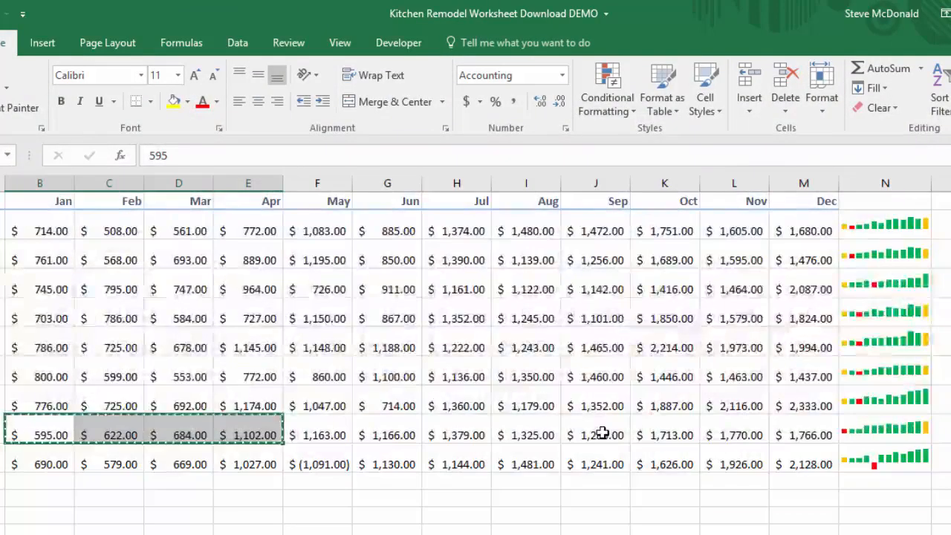
{"action": "left_click_drag", "start_coordinate": [602, 432], "coordinate": [807, 435]}
{"action": "right_click", "coordinate": [759, 435]}
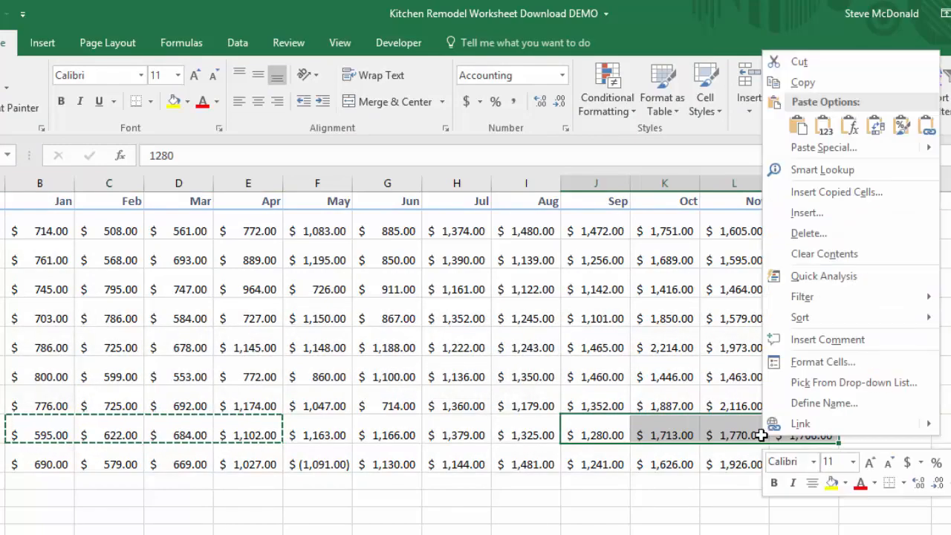
{"action": "left_click", "coordinate": [797, 126]}
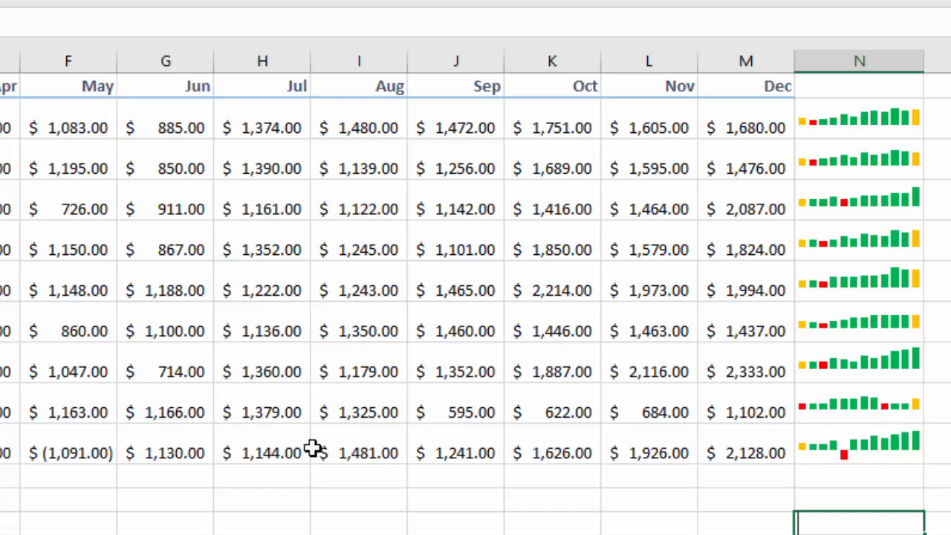
Set Robert's May value to 1091.
{"action": "left_click", "coordinate": [70, 453]}
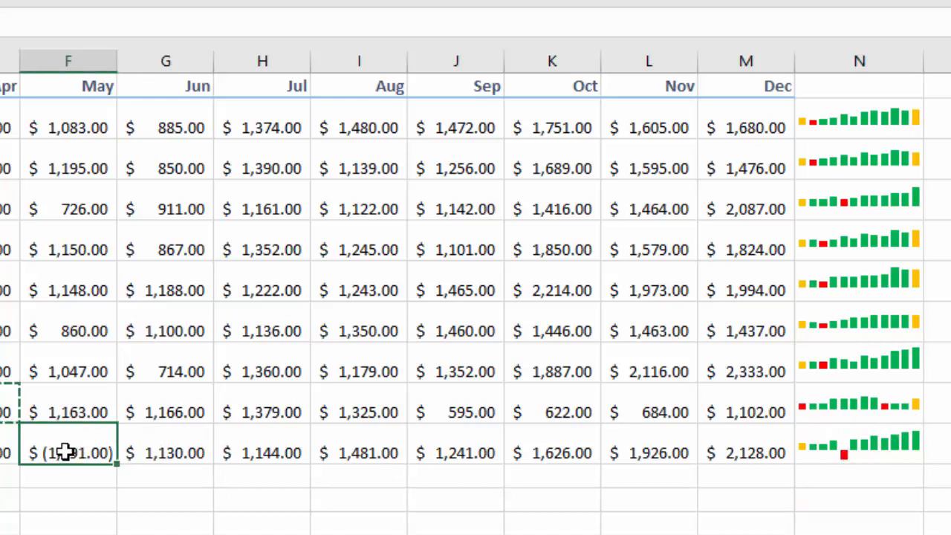
{"action": "double_click", "coordinate": [69, 453]}
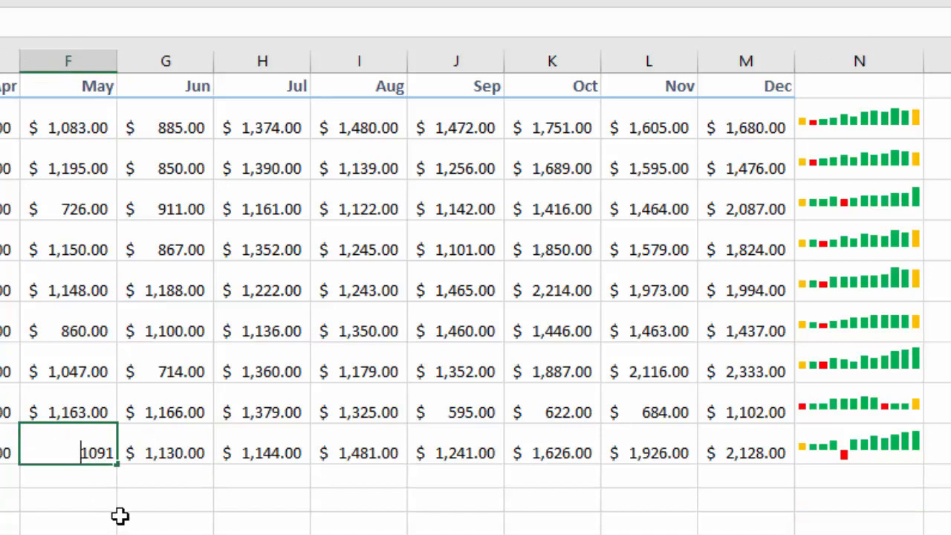
{"action": "key", "text": "Return"}
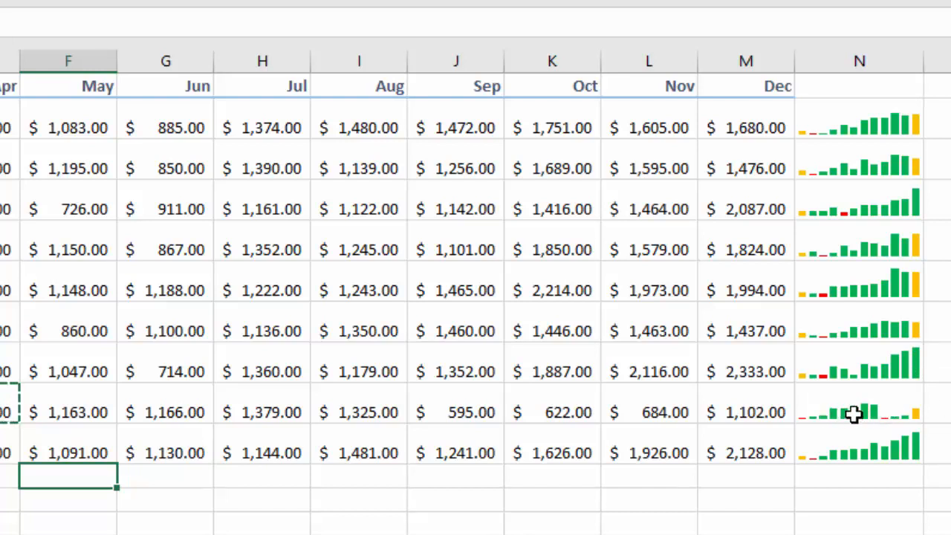
Inspect Marcy's pasted Sep to Dec values and the updated sparklines.
{"action": "left_click", "coordinate": [850, 166]}
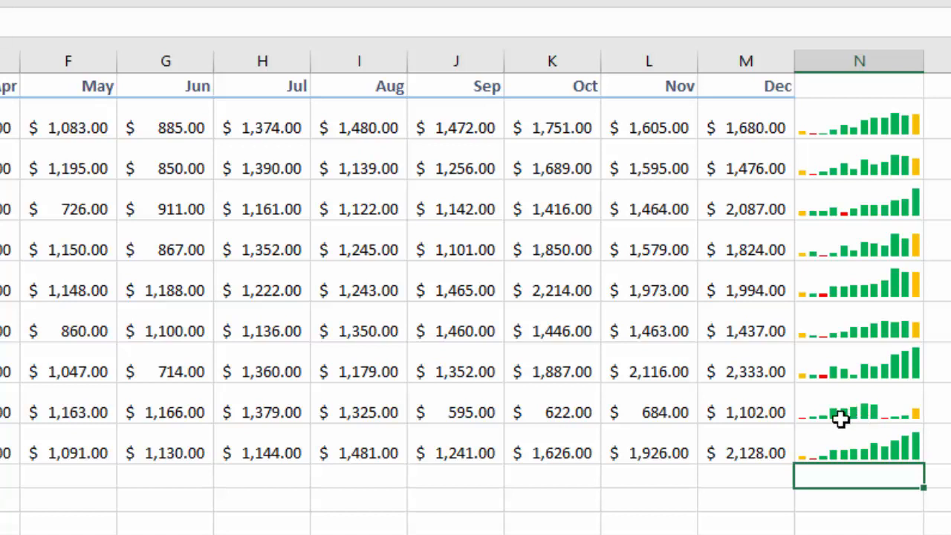
{"action": "left_click", "coordinate": [457, 411]}
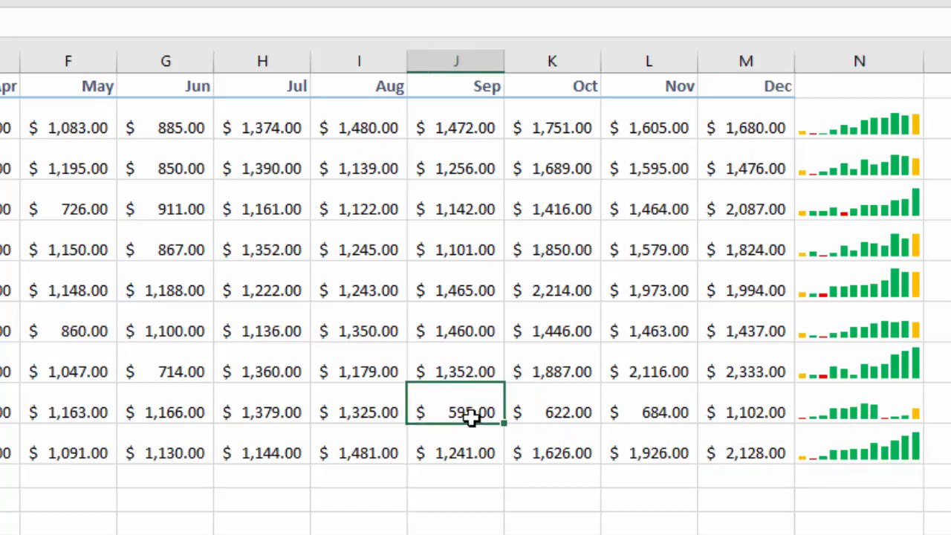
{"action": "left_click", "coordinate": [543, 412]}
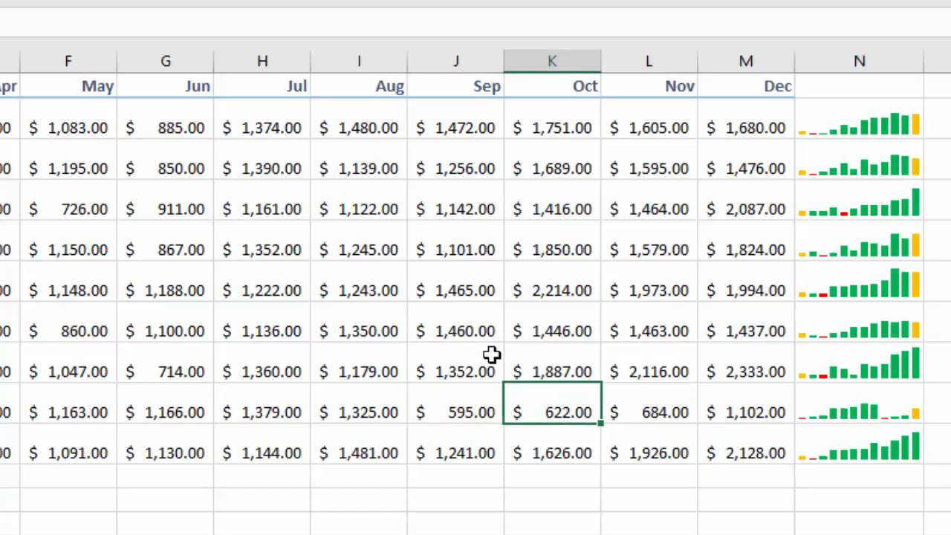
{"action": "left_click", "coordinate": [655, 414]}
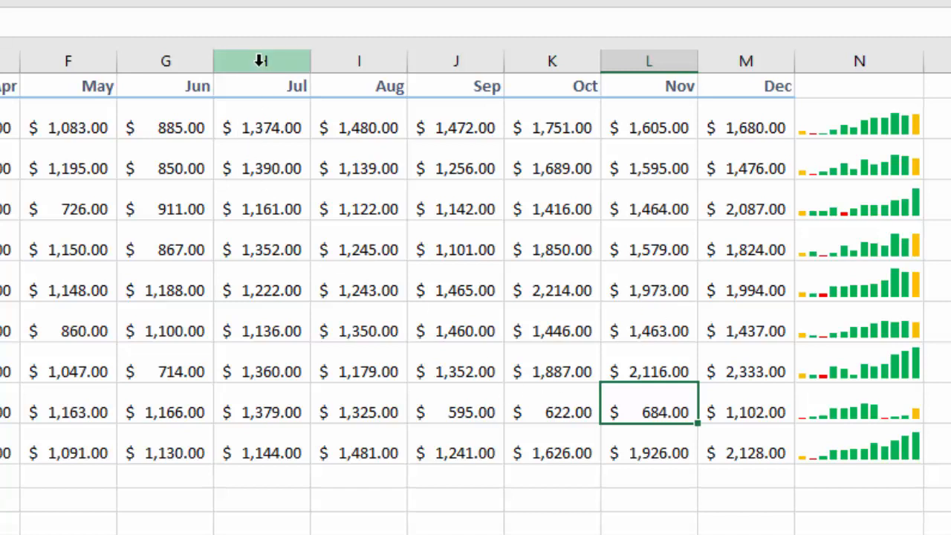
{"action": "left_click_drag", "start_coordinate": [261, 61], "coordinate": [365, 249]}
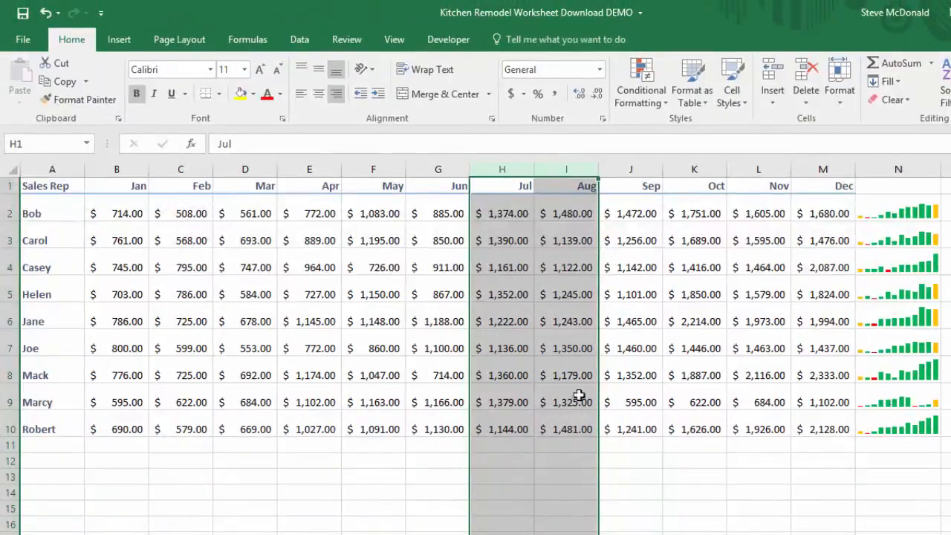
{"action": "left_click", "coordinate": [39, 402]}
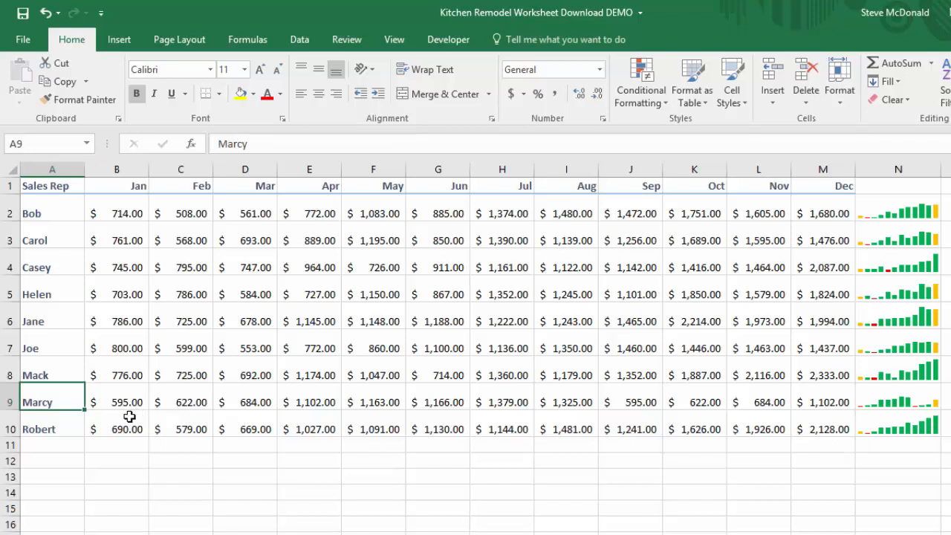
Format the data range A1:M10 as a table with headers.
{"action": "left_click", "coordinate": [113, 43]}
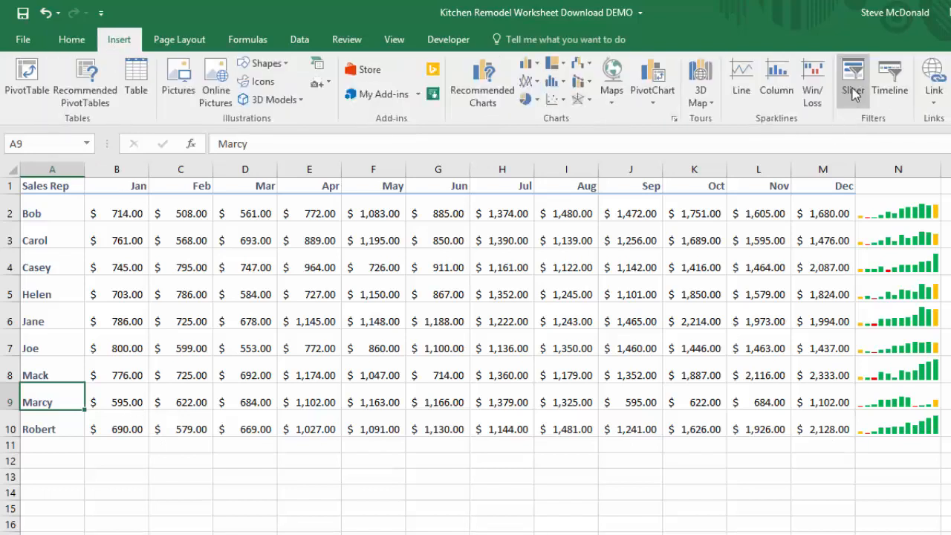
{"action": "left_click", "coordinate": [327, 296]}
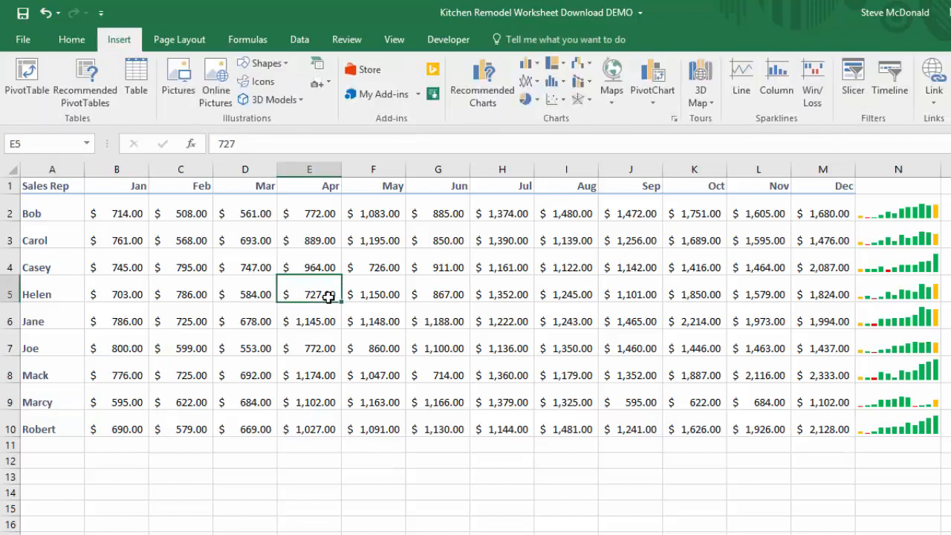
{"action": "left_click", "coordinate": [136, 78]}
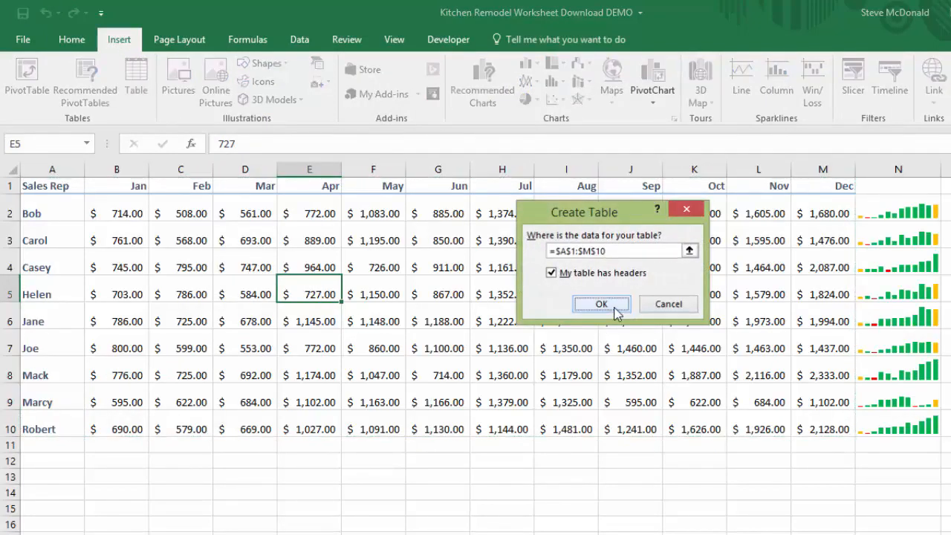
{"action": "left_click", "coordinate": [611, 308]}
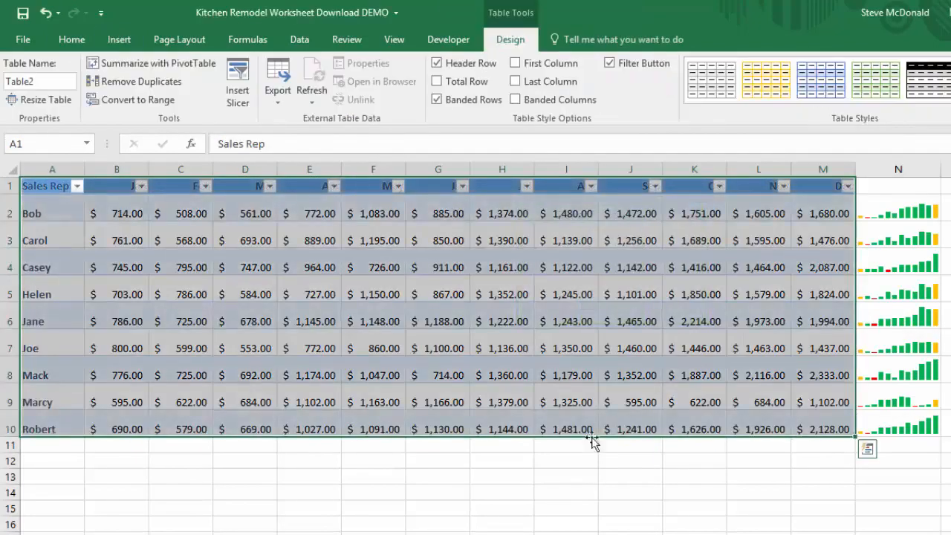
Insert a slicer for the Sales Rep column of the table.
{"action": "left_click", "coordinate": [119, 39]}
{"action": "left_click", "coordinate": [853, 75]}
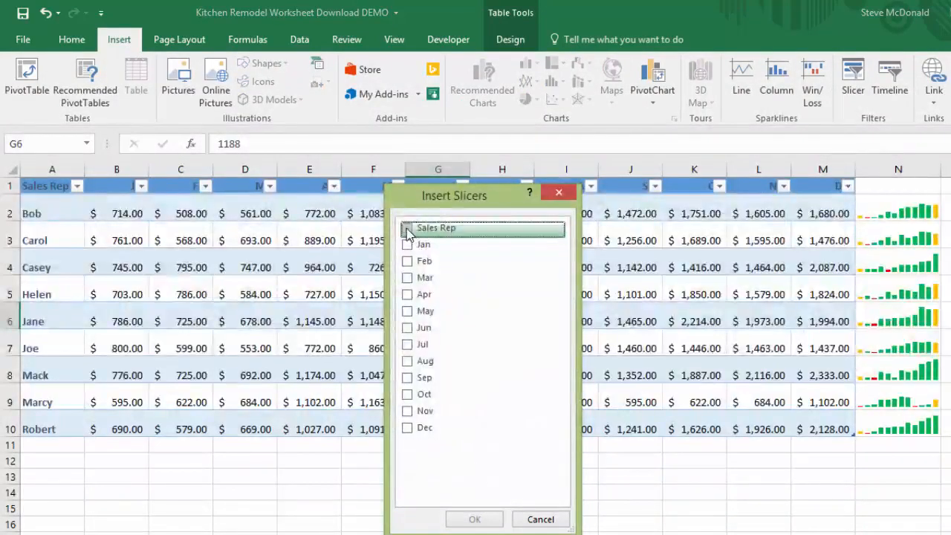
{"action": "left_click", "coordinate": [407, 230]}
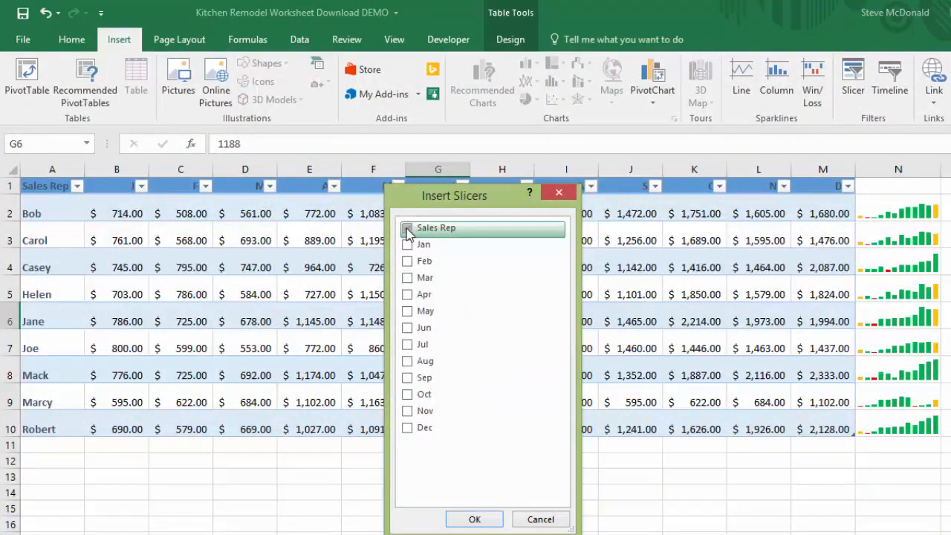
{"action": "left_click", "coordinate": [483, 521]}
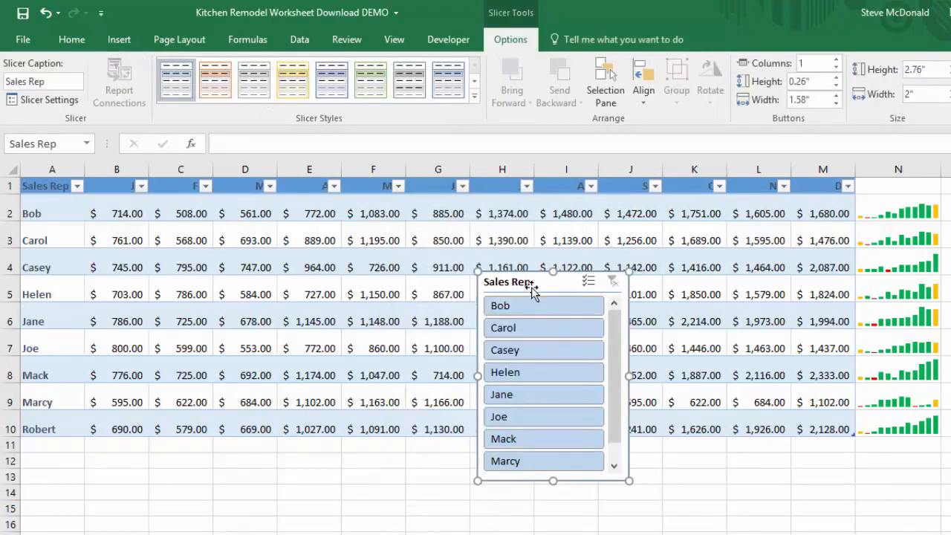
Try filtering the table to Bob with the slicer, then clear the filter and delete the slicer.
{"action": "left_click", "coordinate": [529, 311]}
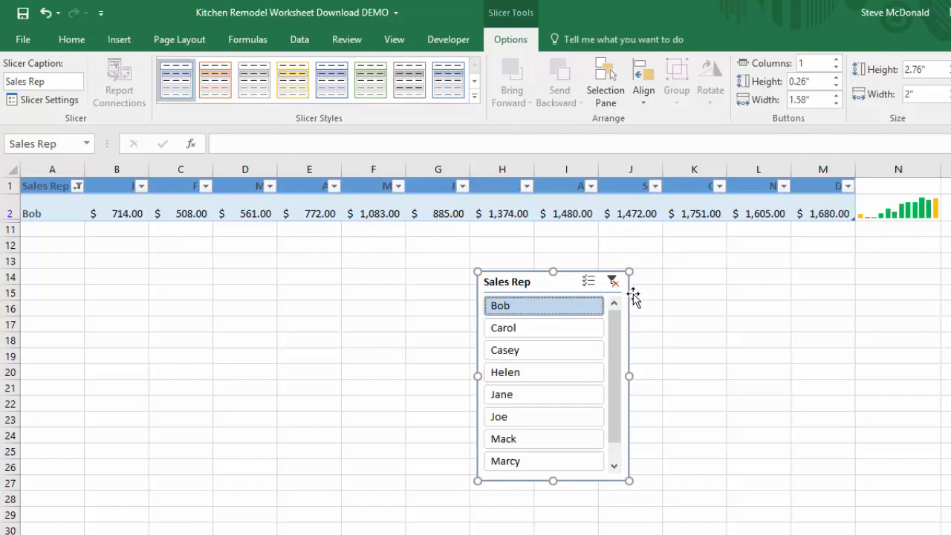
{"action": "left_click", "coordinate": [613, 282]}
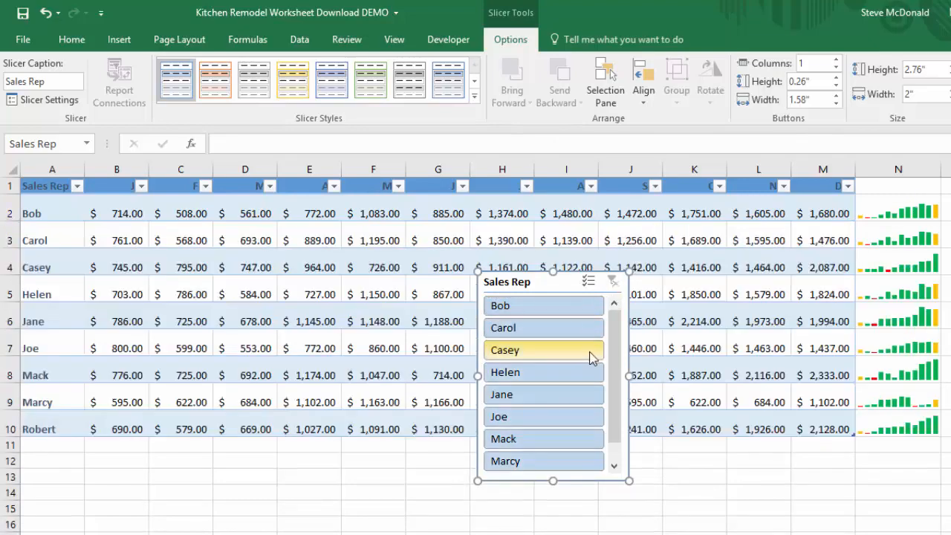
{"action": "key", "text": "Delete"}
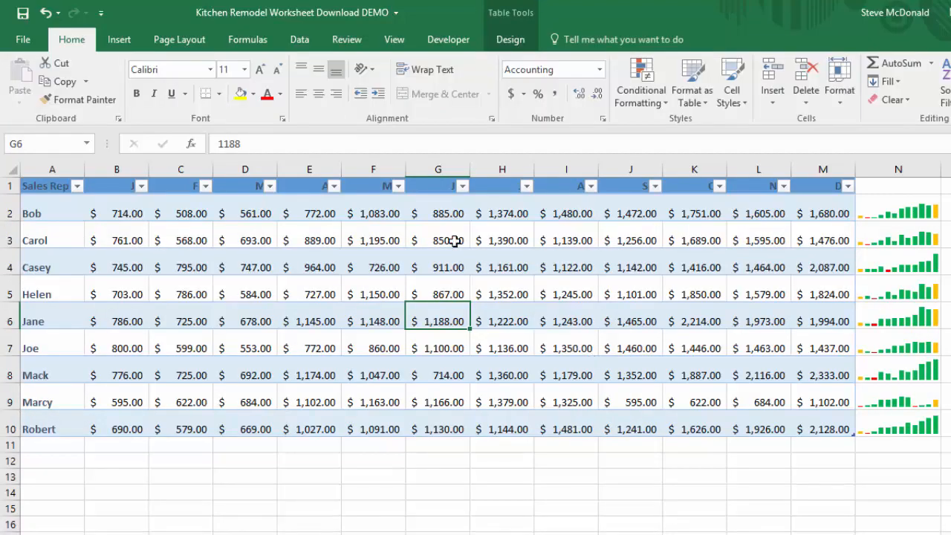
On the Kitchen sheet, insert a hyperlink in F7 displaying Bob's Sales that links to a cell on Sheet1.
{"action": "left_click", "coordinate": [119, 43]}
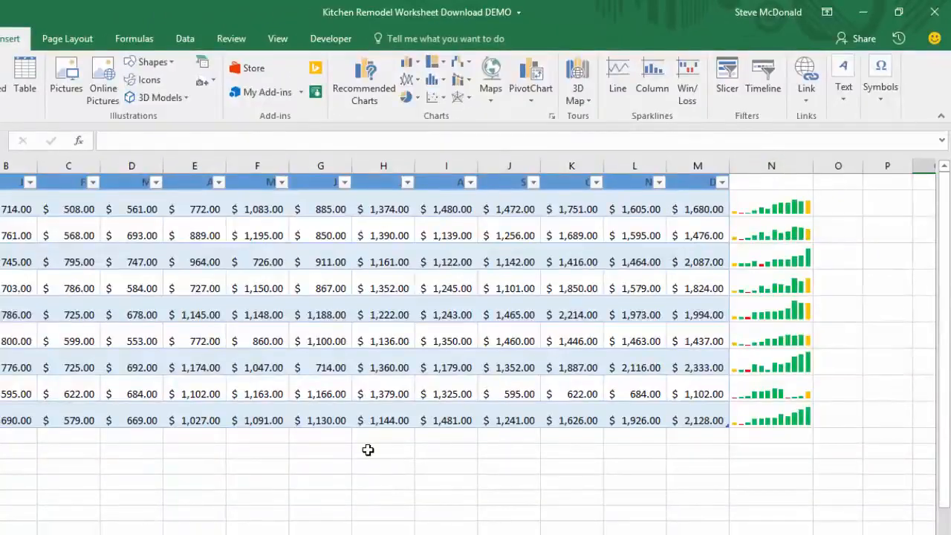
{"action": "left_click", "coordinate": [368, 450]}
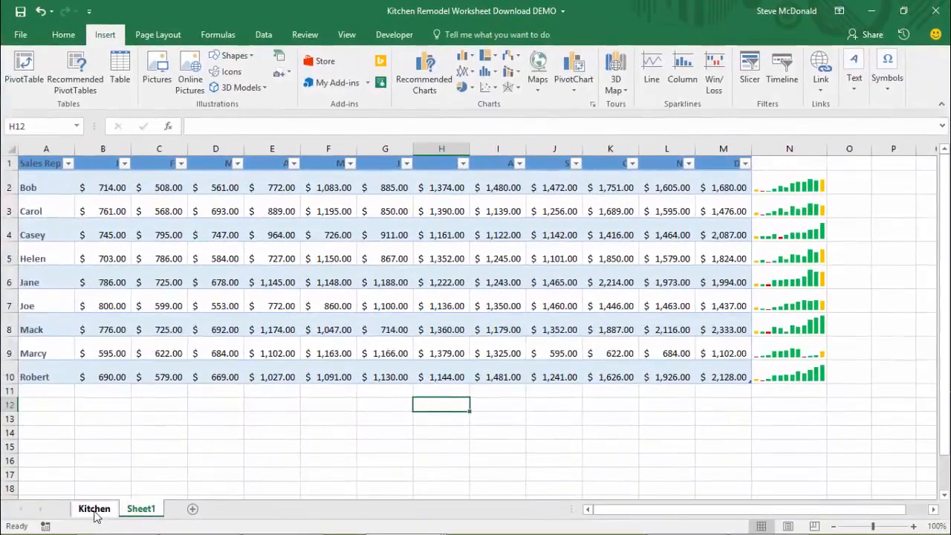
{"action": "left_click", "coordinate": [95, 512]}
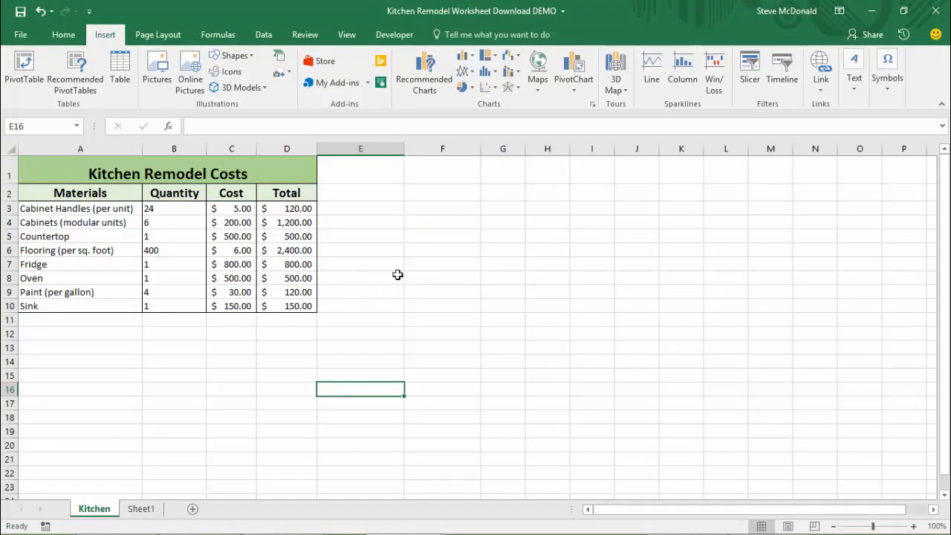
{"action": "left_click", "coordinate": [432, 263]}
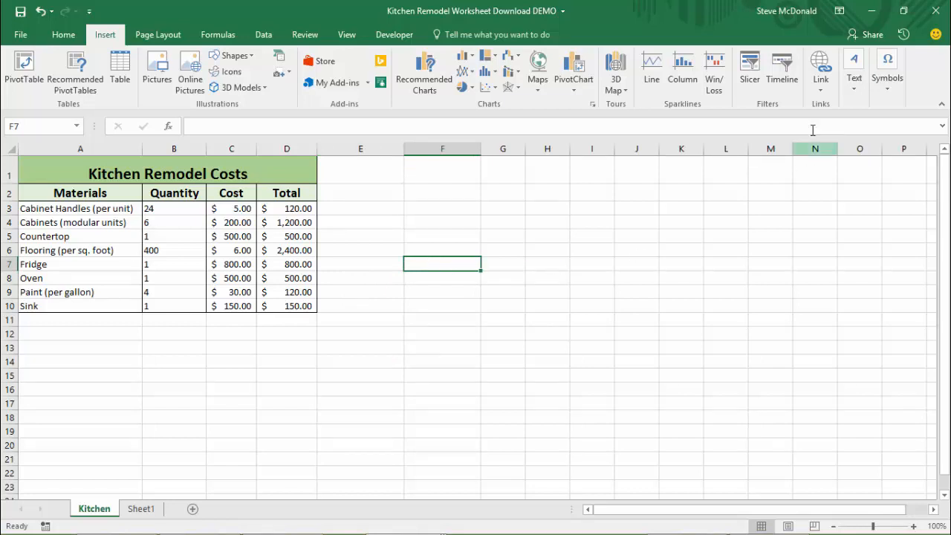
{"action": "left_click", "coordinate": [822, 86]}
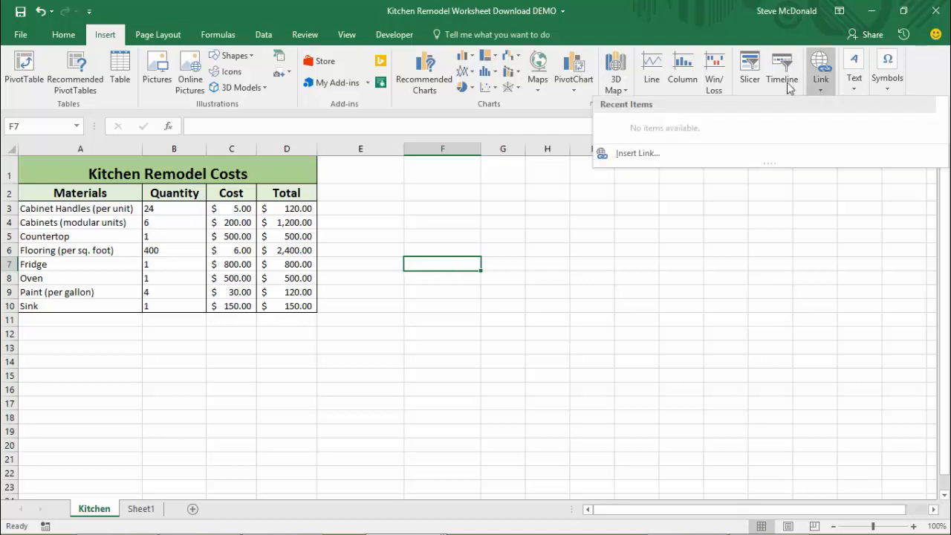
{"action": "left_click", "coordinate": [651, 154]}
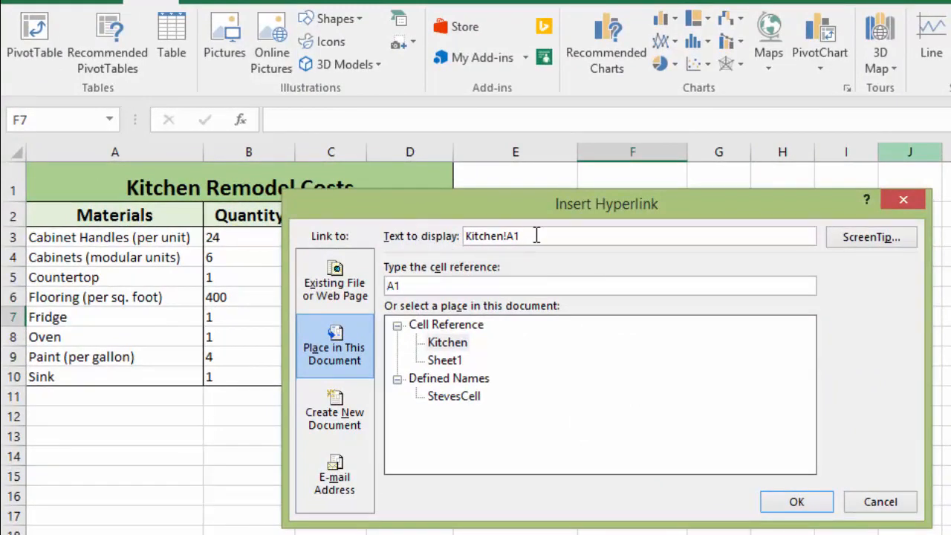
{"action": "left_click_drag", "start_coordinate": [523, 236], "coordinate": [463, 233]}
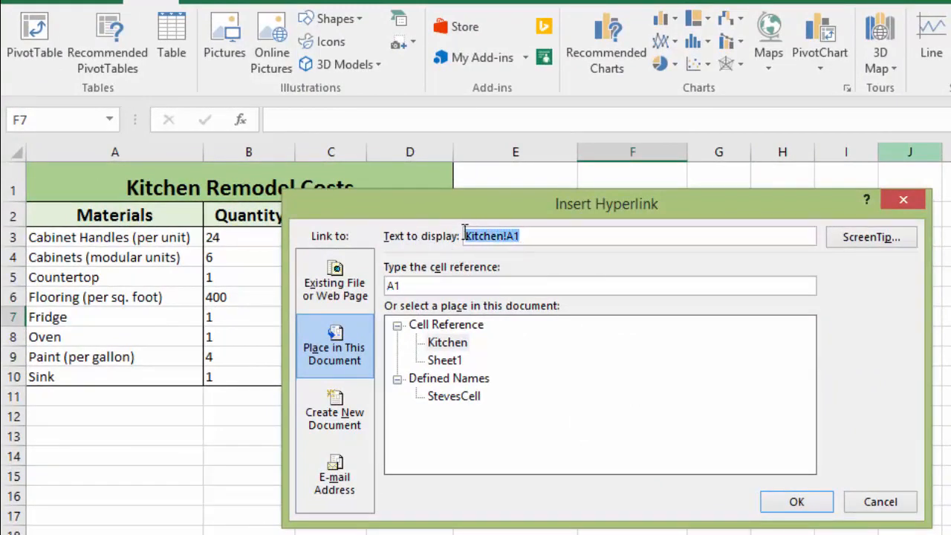
{"action": "type", "text": "Bob"}
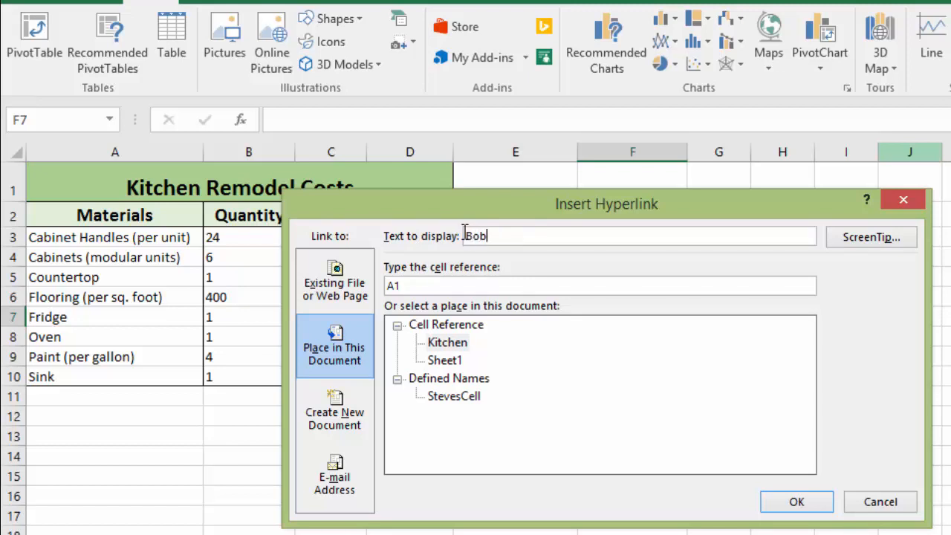
{"action": "type", "text": "'s Sales"}
{"action": "left_click", "coordinate": [444, 361]}
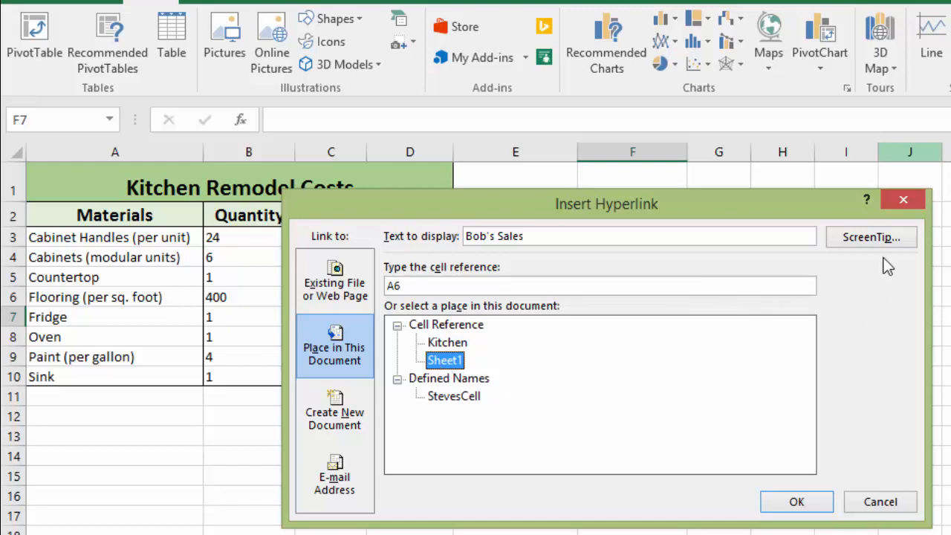
Give the hyperlink the ScreenTip "Click here to see Bob's Sales Numbers" and confirm the hyperlink.
{"action": "left_click", "coordinate": [868, 242]}
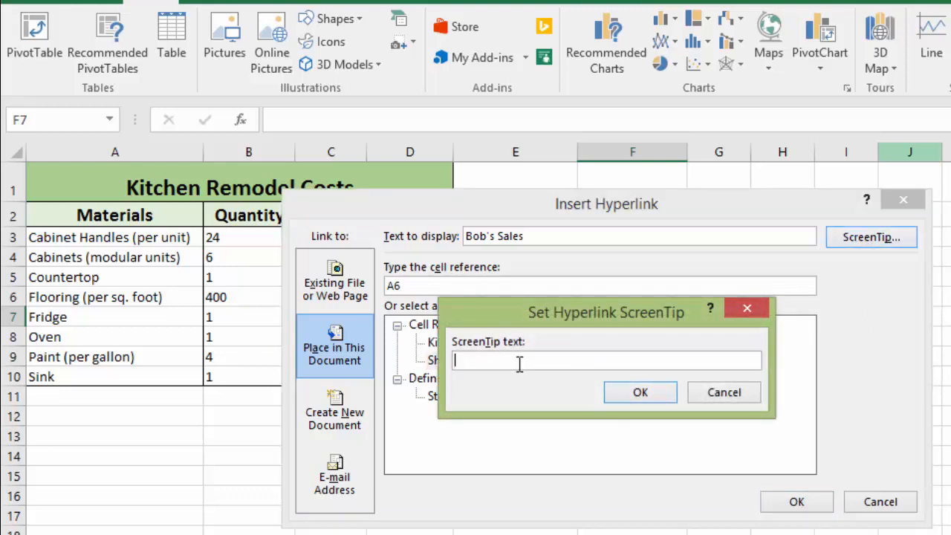
{"action": "type", "text": "Click here to see Bob's Sales"}
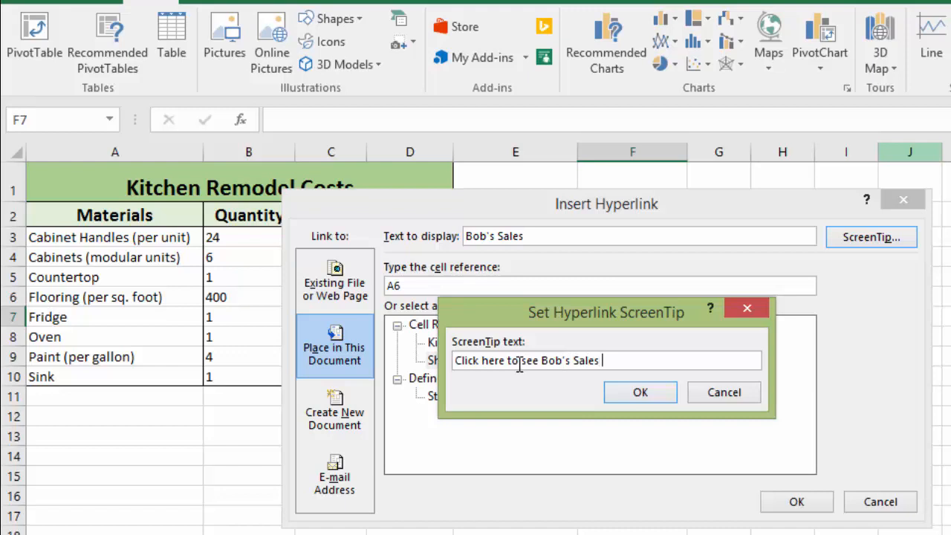
{"action": "type", "text": " Numbers"}
{"action": "left_click", "coordinate": [615, 394]}
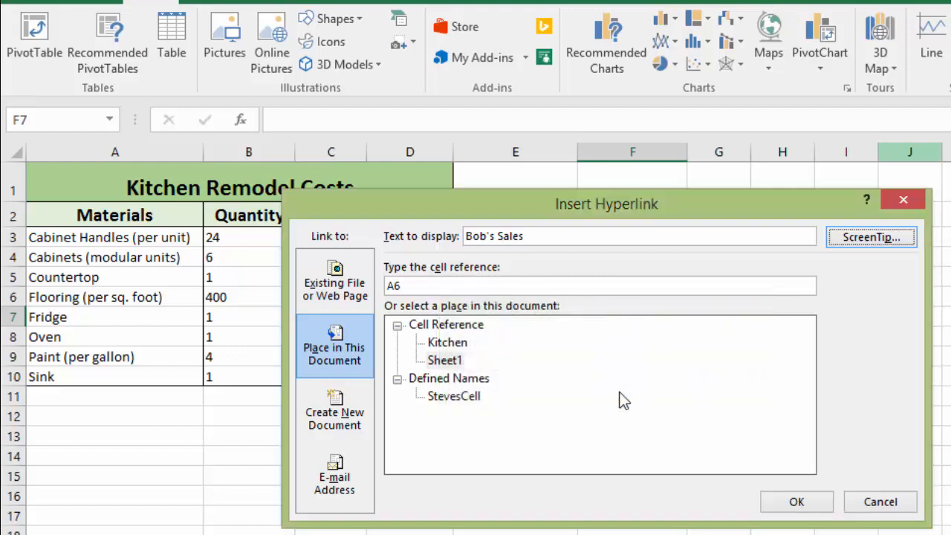
{"action": "left_click", "coordinate": [815, 504]}
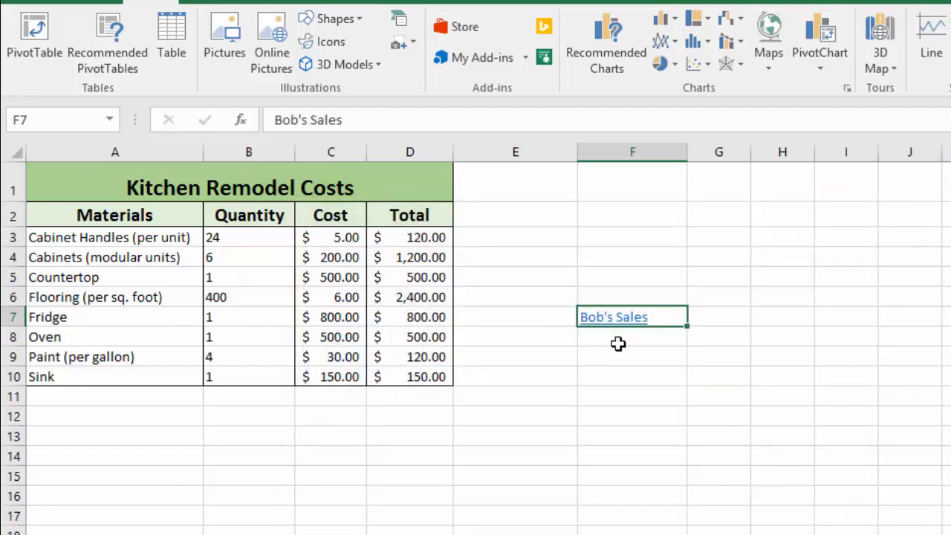
Test the Bob's Sales hyperlink by pointing at it and following it.
{"action": "mouse_move", "coordinate": [633, 316]}
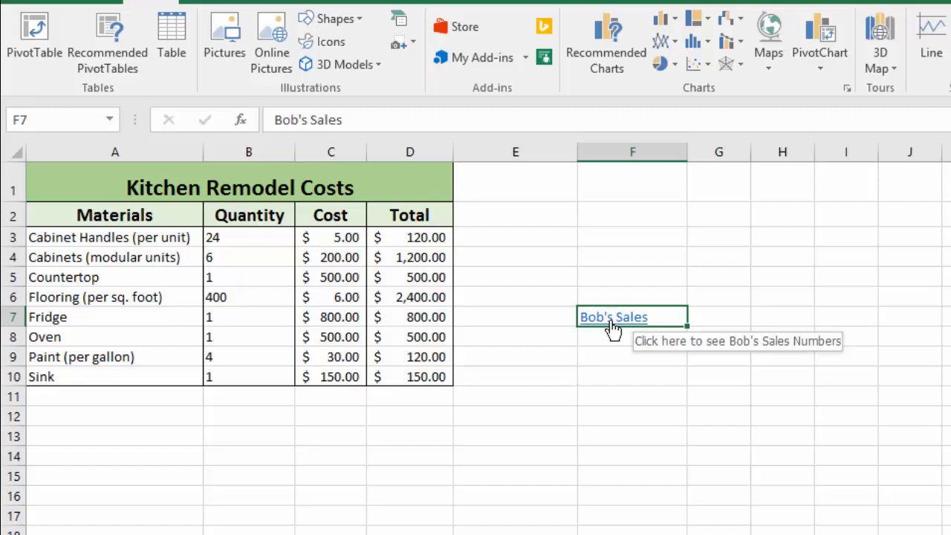
{"action": "left_click", "coordinate": [614, 320]}
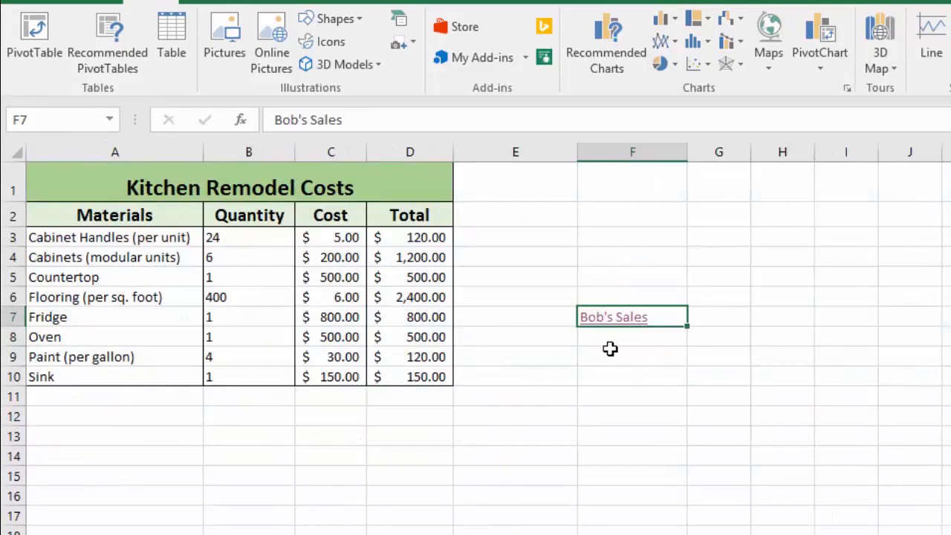
Edit the Bob's Sales hyperlink so it points to cell A2 on Sheet1.
{"action": "mouse_move", "coordinate": [609, 331]}
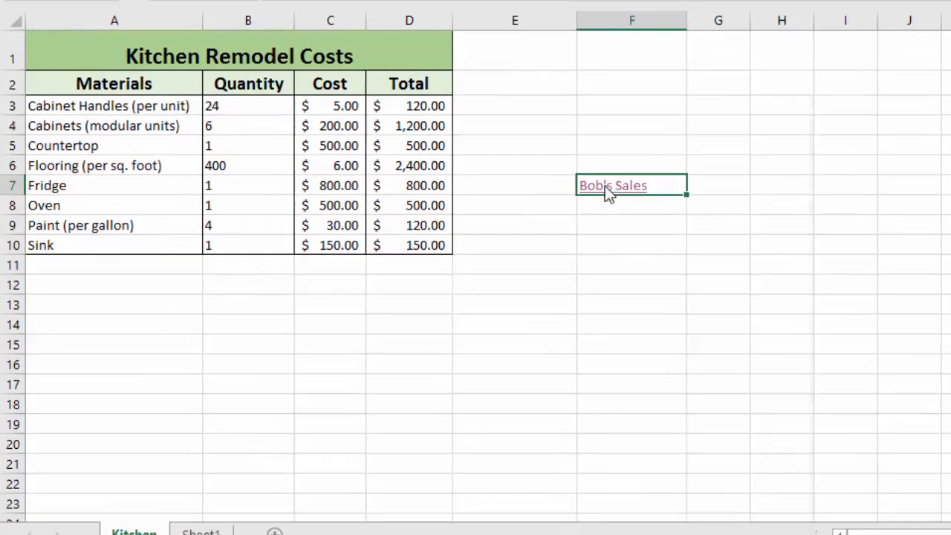
{"action": "right_click", "coordinate": [608, 239]}
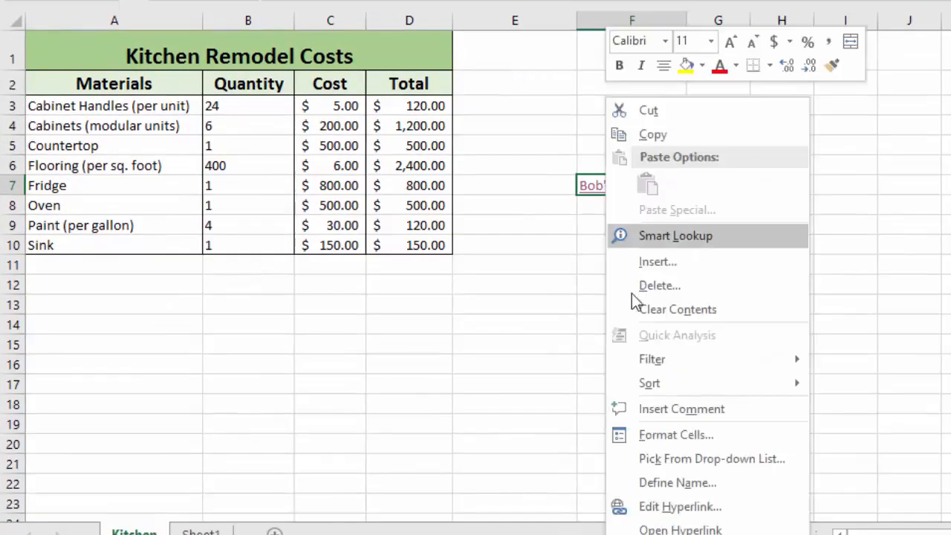
{"action": "left_click", "coordinate": [681, 508]}
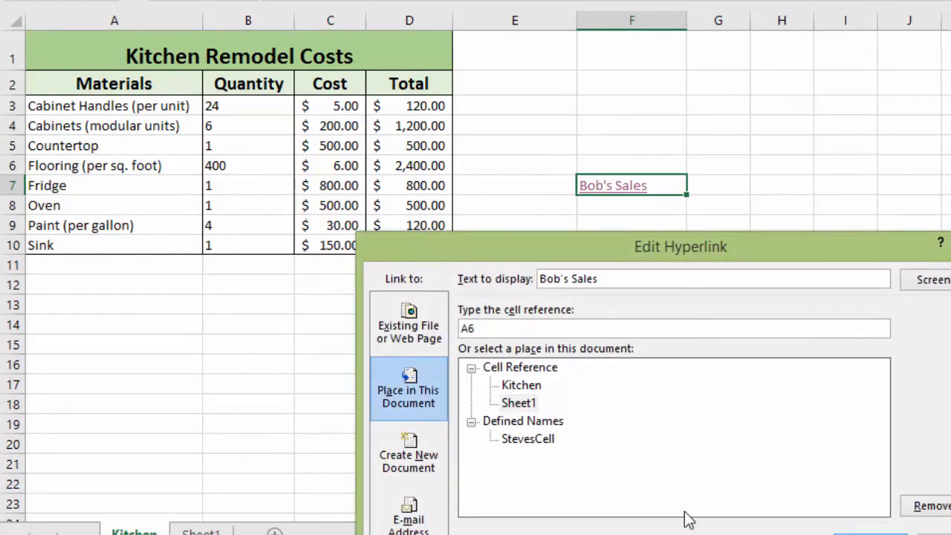
{"action": "left_click_drag", "start_coordinate": [705, 236], "coordinate": [753, 107]}
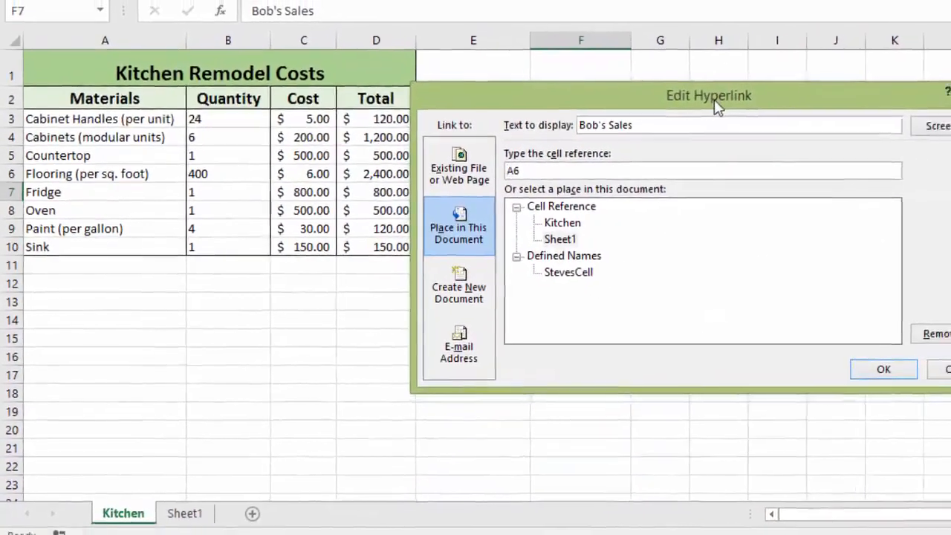
{"action": "left_click", "coordinate": [518, 169]}
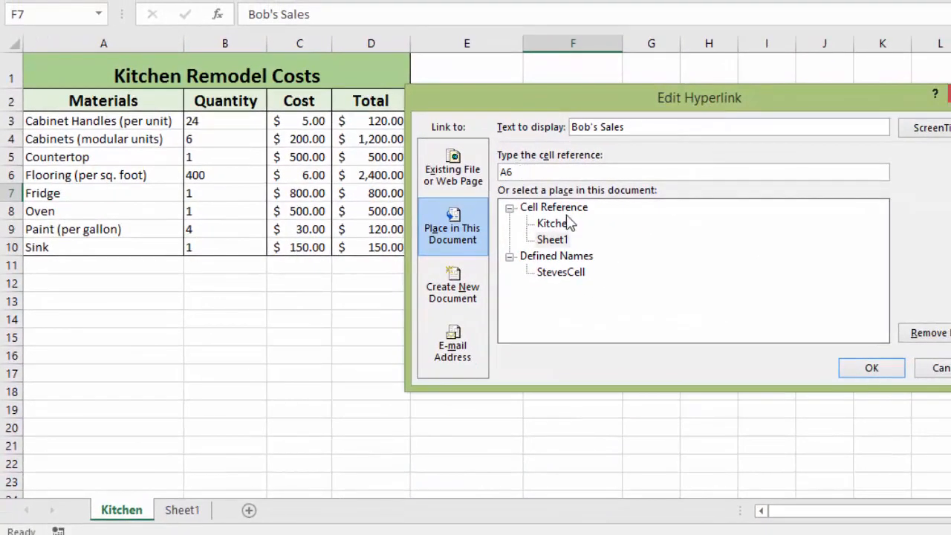
{"action": "key", "text": "BackSpace"}
{"action": "type", "text": "2"}
{"action": "left_click", "coordinate": [877, 370]}
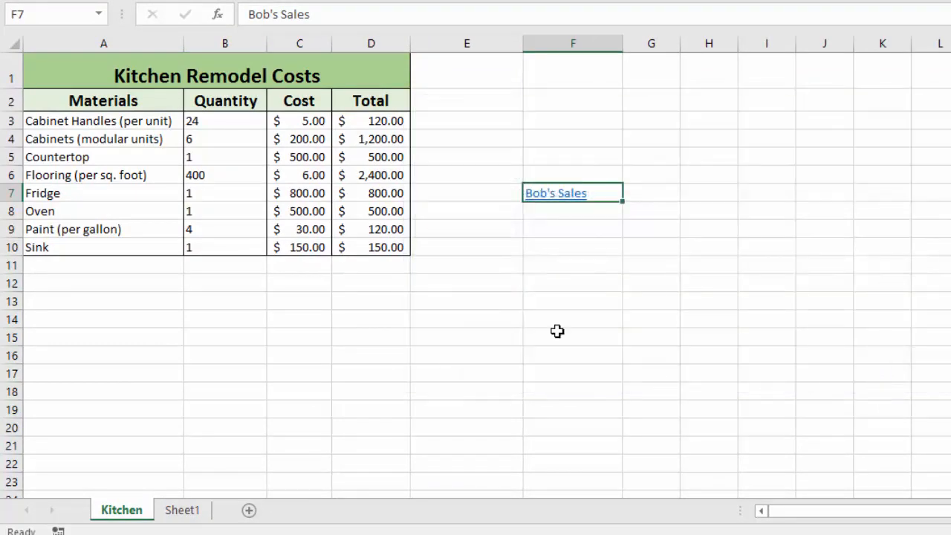
Follow the edited Bob's Sales hyperlink, then return to the Kitchen sheet.
{"action": "mouse_move", "coordinate": [542, 203]}
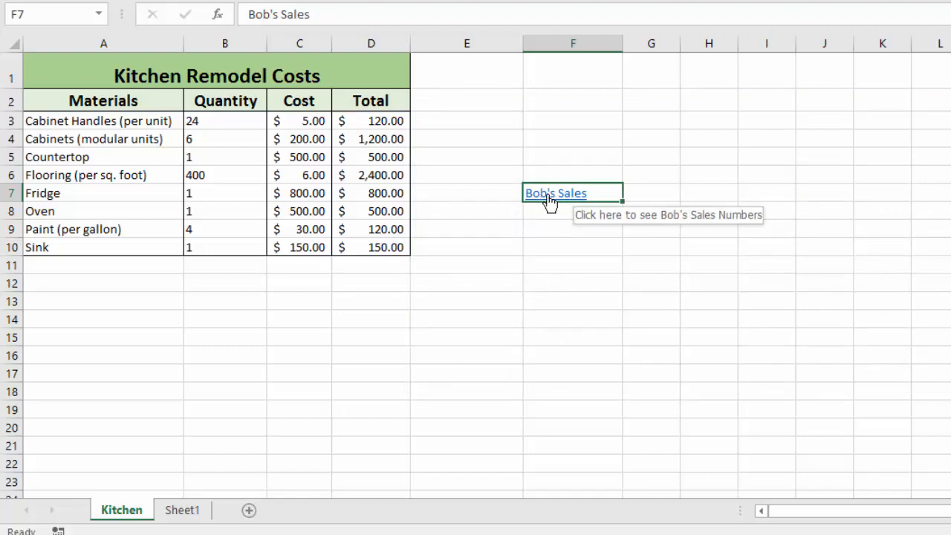
{"action": "left_click", "coordinate": [547, 202]}
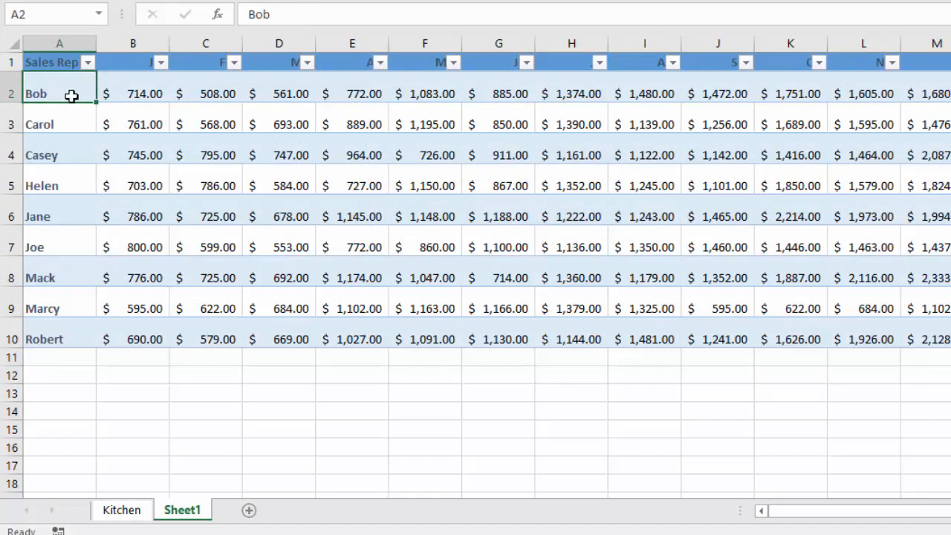
{"action": "left_click", "coordinate": [121, 513]}
{"action": "left_click", "coordinate": [546, 228]}
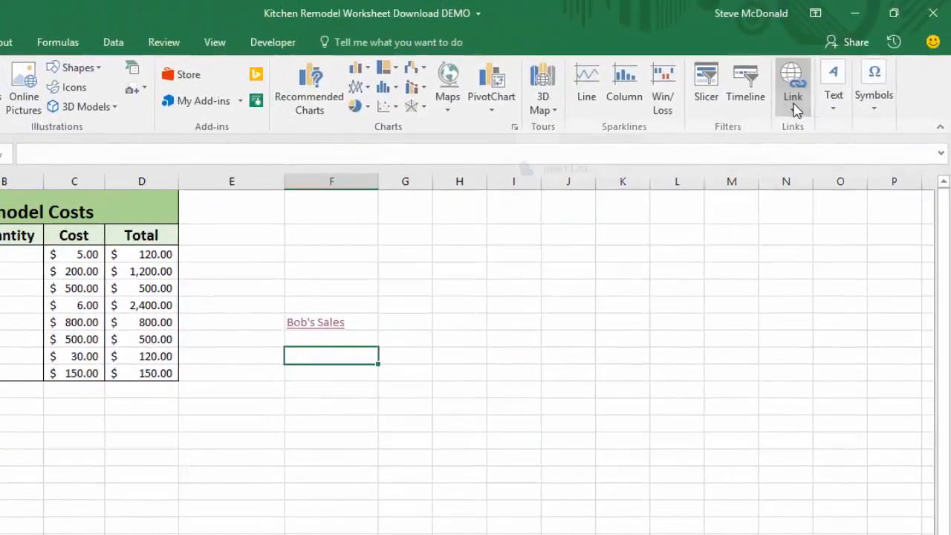
{"action": "left_click", "coordinate": [795, 110]}
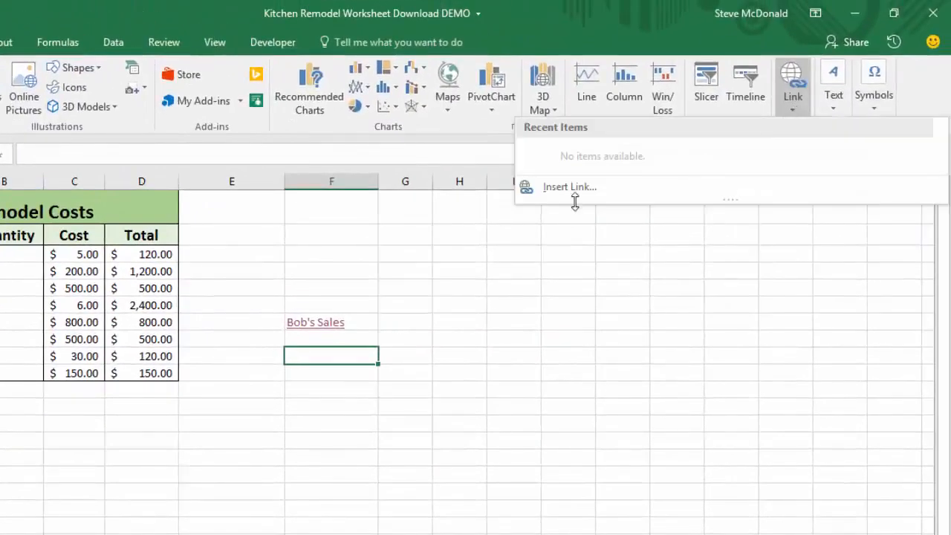
{"action": "left_click", "coordinate": [573, 193]}
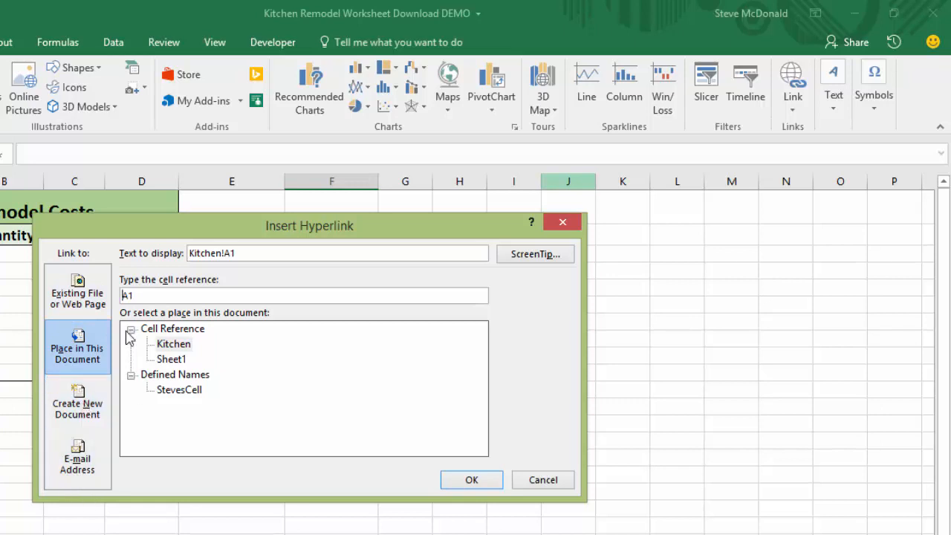
{"action": "left_click", "coordinate": [77, 308]}
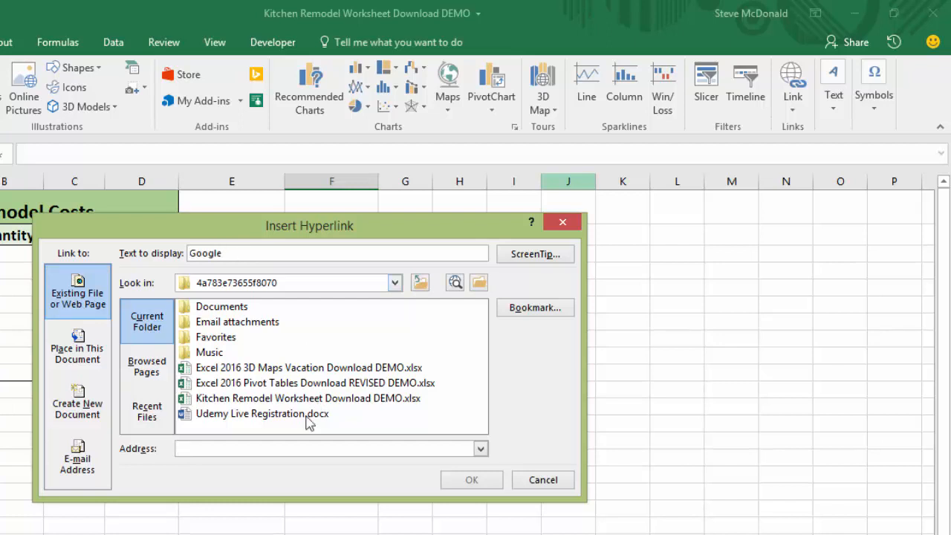
{"action": "left_click", "coordinate": [227, 448]}
{"action": "type", "text": "www"}
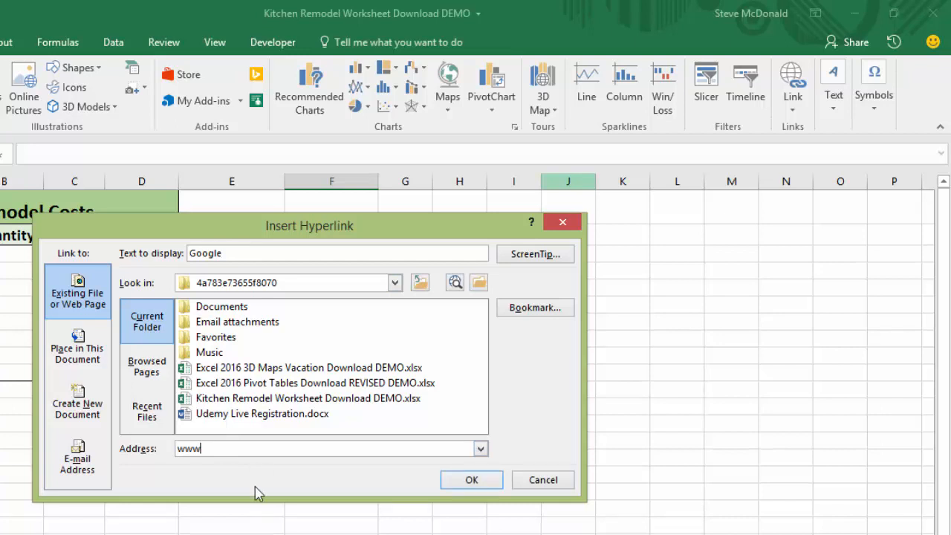
{"action": "type", "text": ".g"}
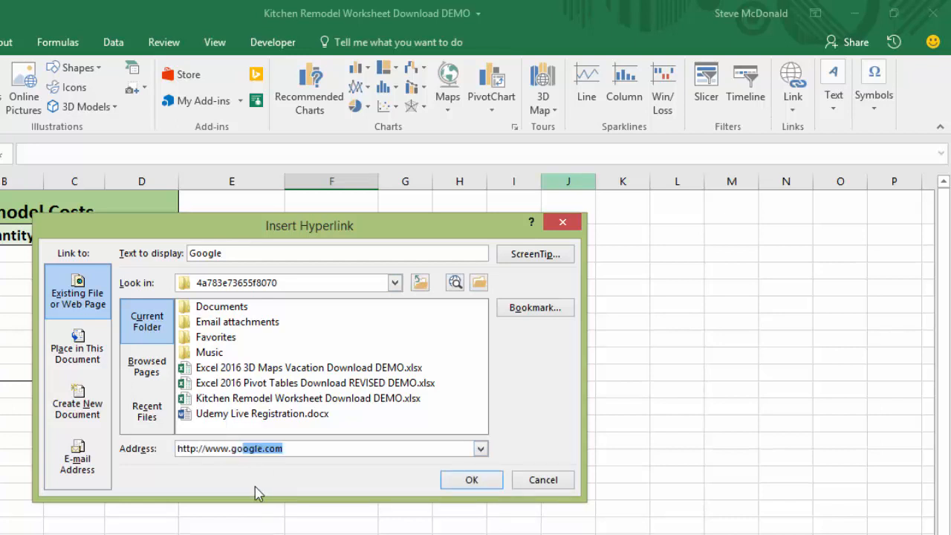
{"action": "type", "text": "o"}
{"action": "left_click", "coordinate": [482, 485]}
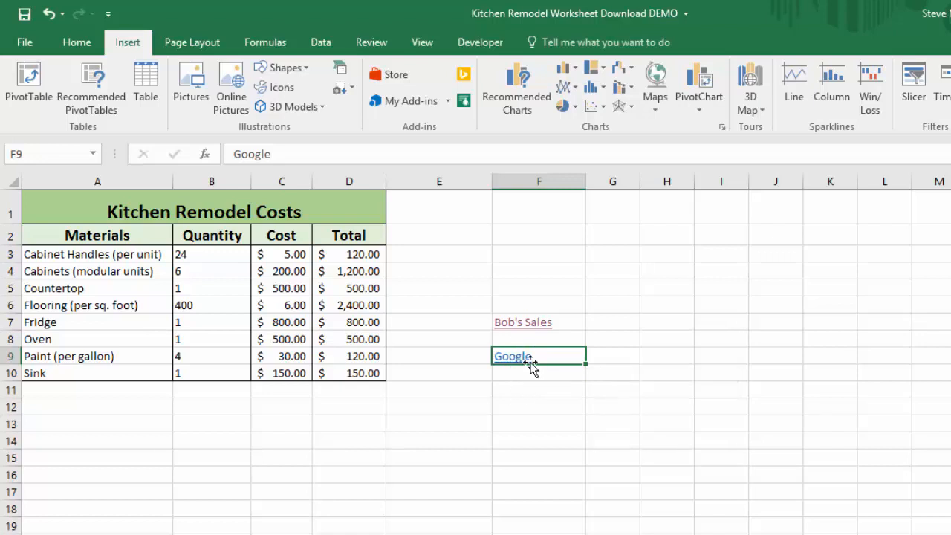
Delete the Google hyperlink from cell F9.
{"action": "left_click", "coordinate": [517, 330]}
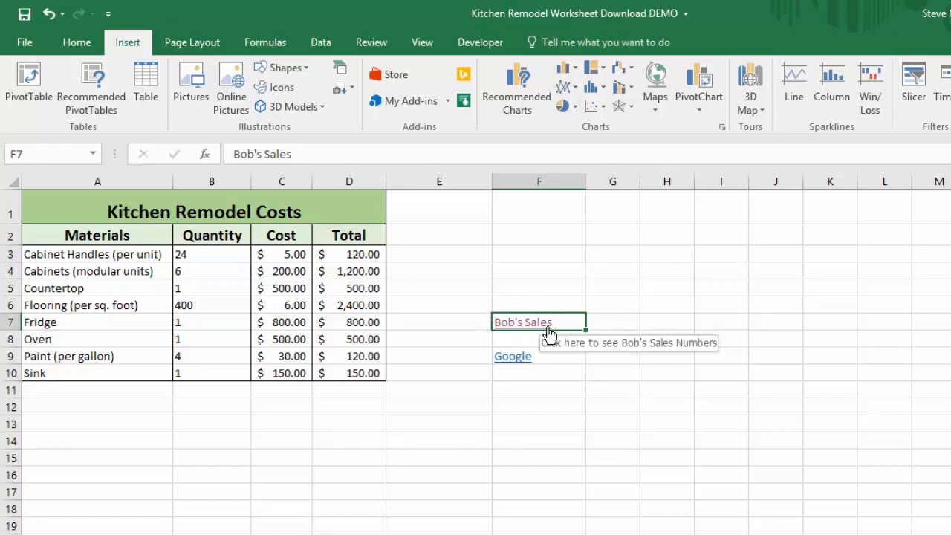
{"action": "left_click", "coordinate": [514, 331]}
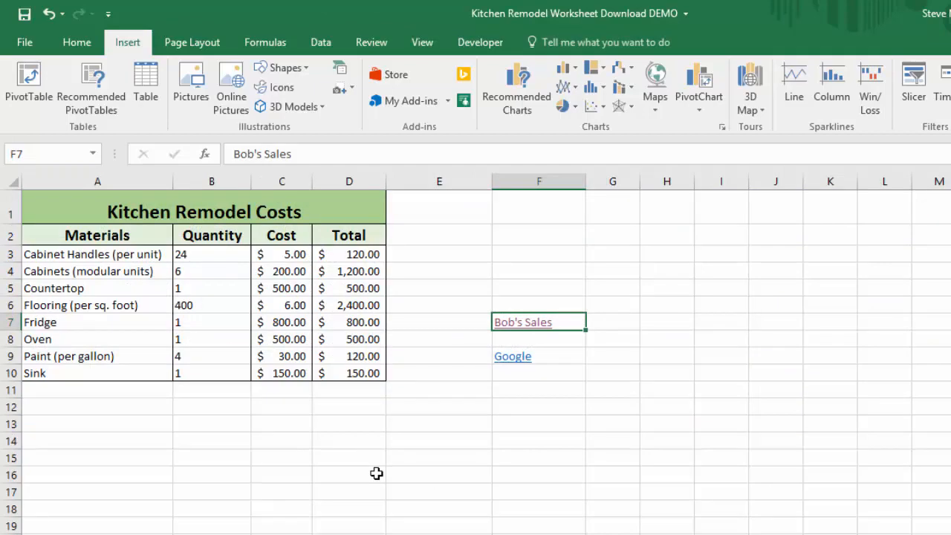
{"action": "left_click", "coordinate": [524, 363]}
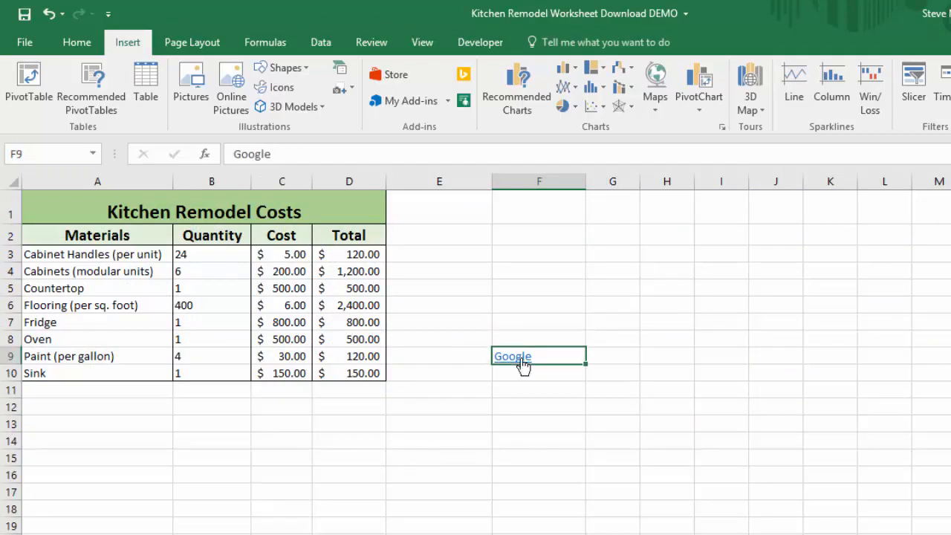
{"action": "key", "text": "Delete"}
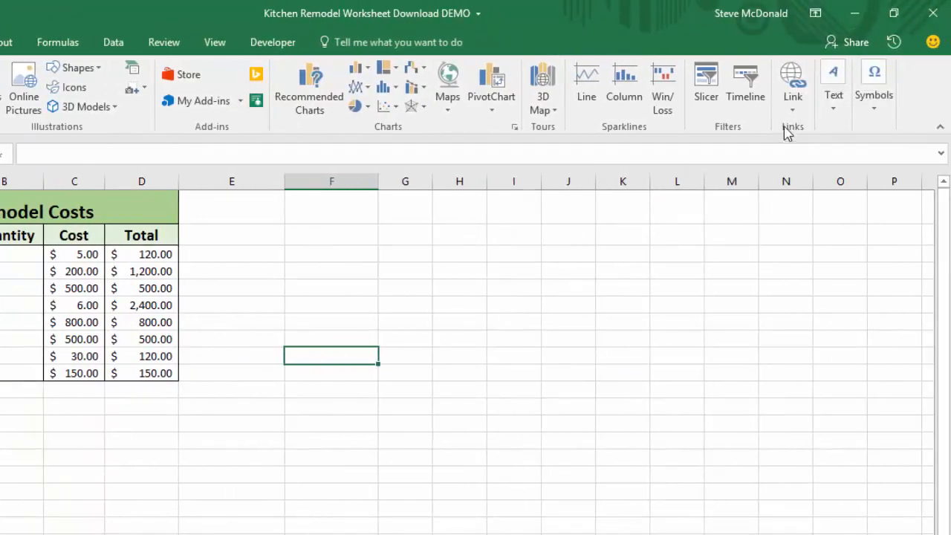
Browse the Text group's WordArt, Signature Line and Object options without inserting anything.
{"action": "left_click", "coordinate": [836, 112]}
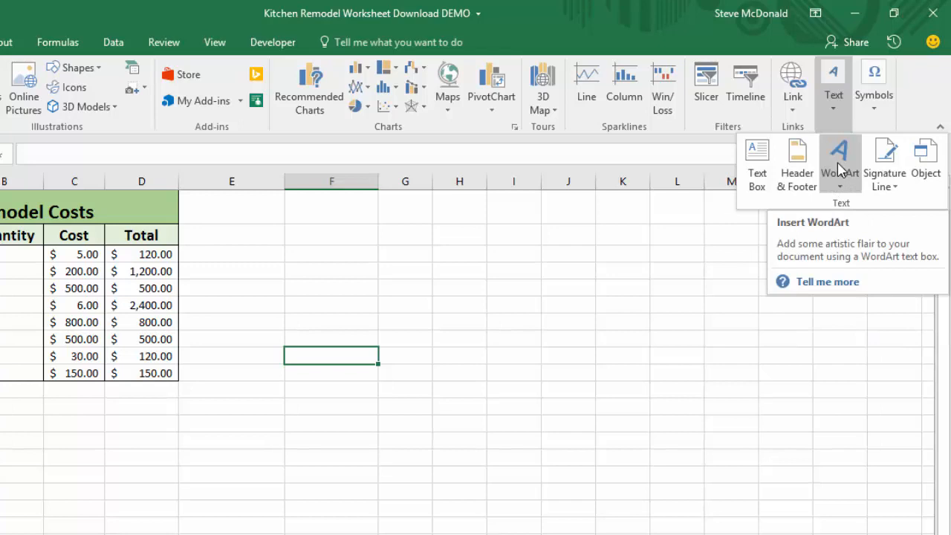
{"action": "left_click", "coordinate": [842, 193]}
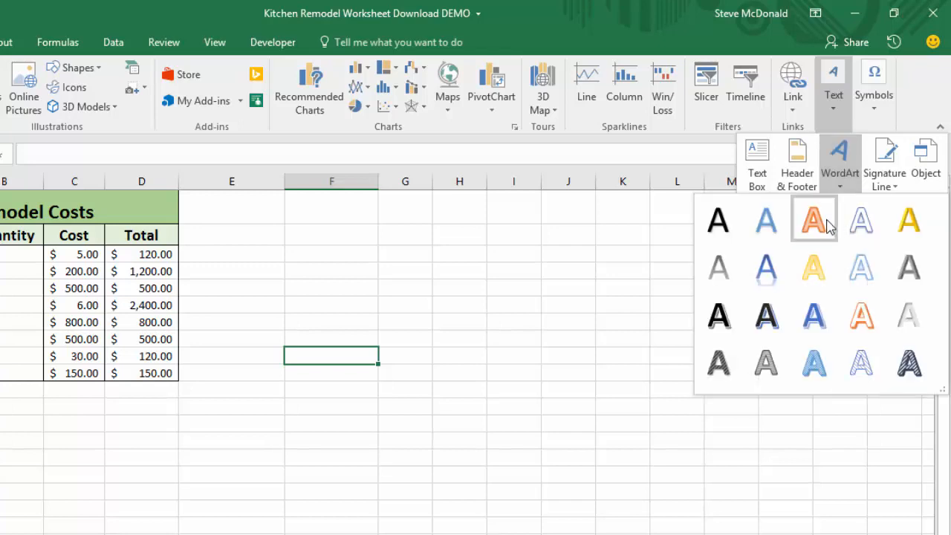
{"action": "left_click", "coordinate": [840, 186]}
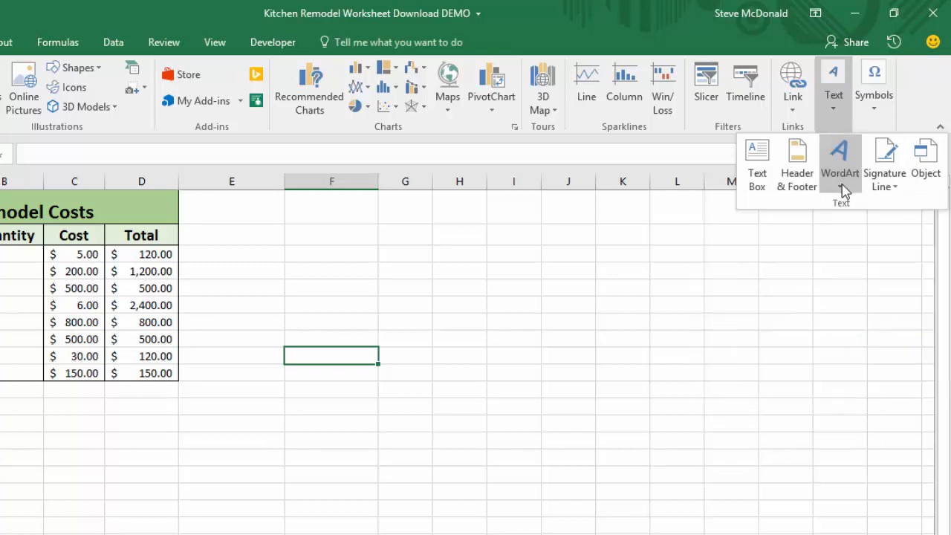
{"action": "left_click", "coordinate": [886, 187]}
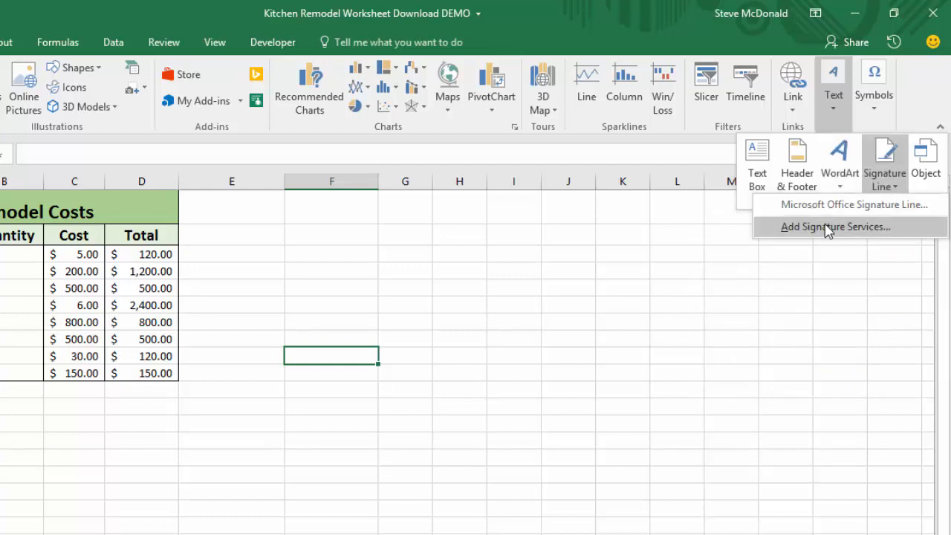
{"action": "left_click", "coordinate": [886, 186]}
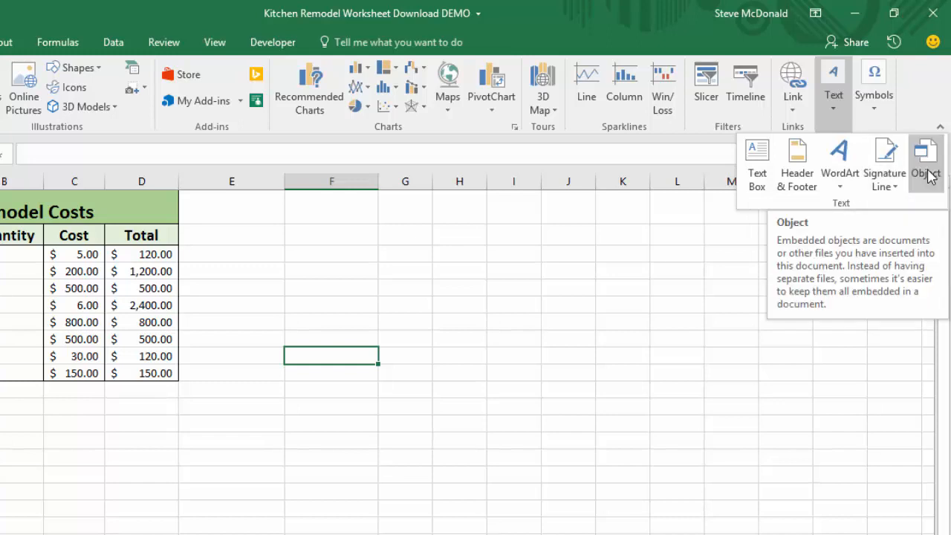
{"action": "left_click", "coordinate": [927, 172]}
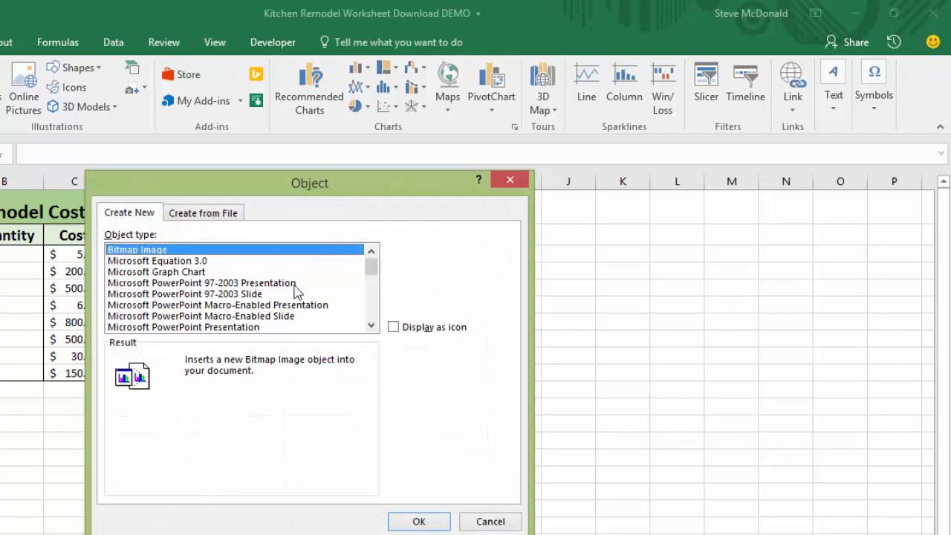
{"action": "left_click_drag", "start_coordinate": [370, 269], "coordinate": [371, 292]}
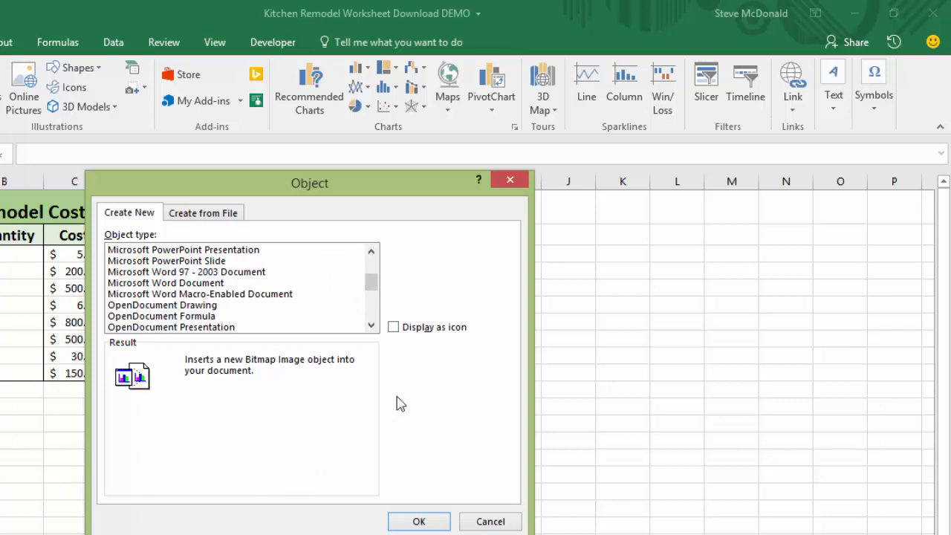
{"action": "left_click", "coordinate": [490, 521]}
Draw a text box beside the cost table and enter the text Hello World.
{"action": "left_click", "coordinate": [883, 119]}
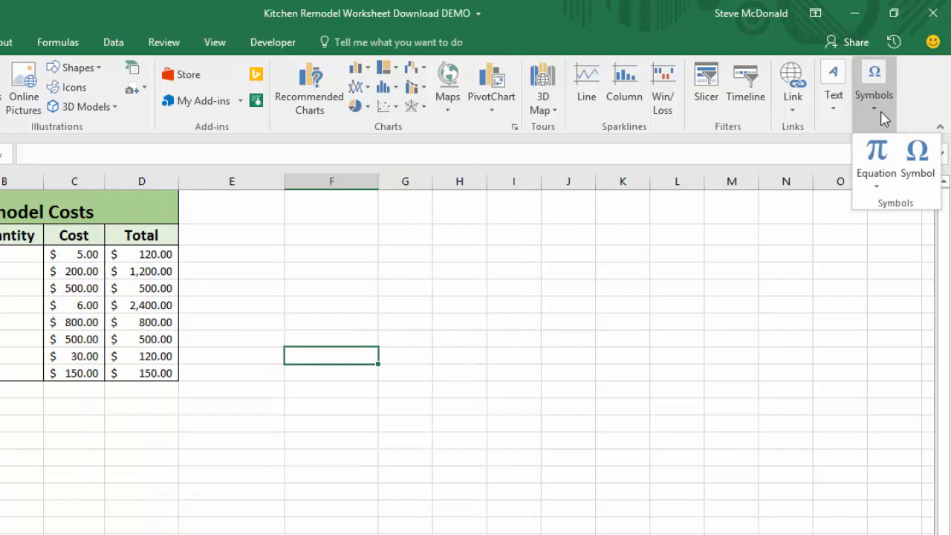
{"action": "left_click", "coordinate": [833, 110]}
{"action": "left_click", "coordinate": [834, 110]}
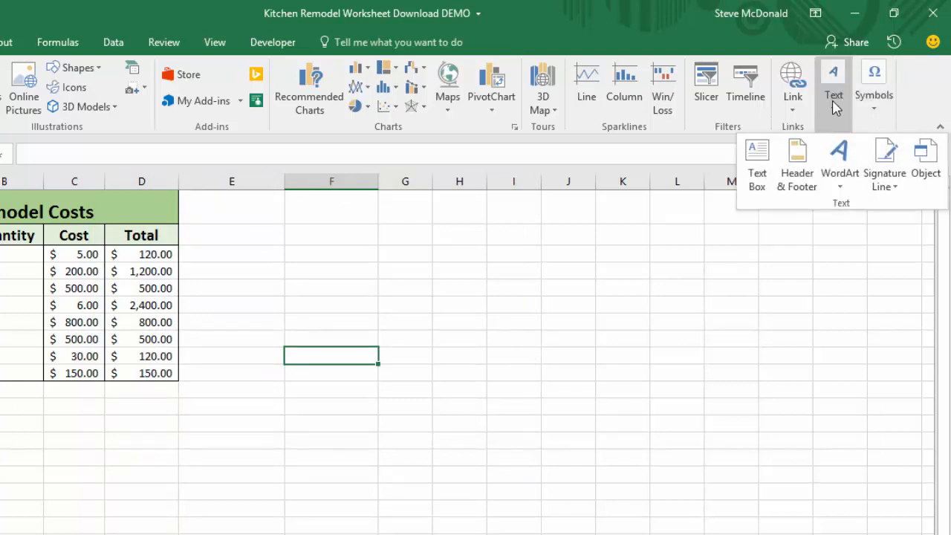
{"action": "left_click", "coordinate": [758, 162]}
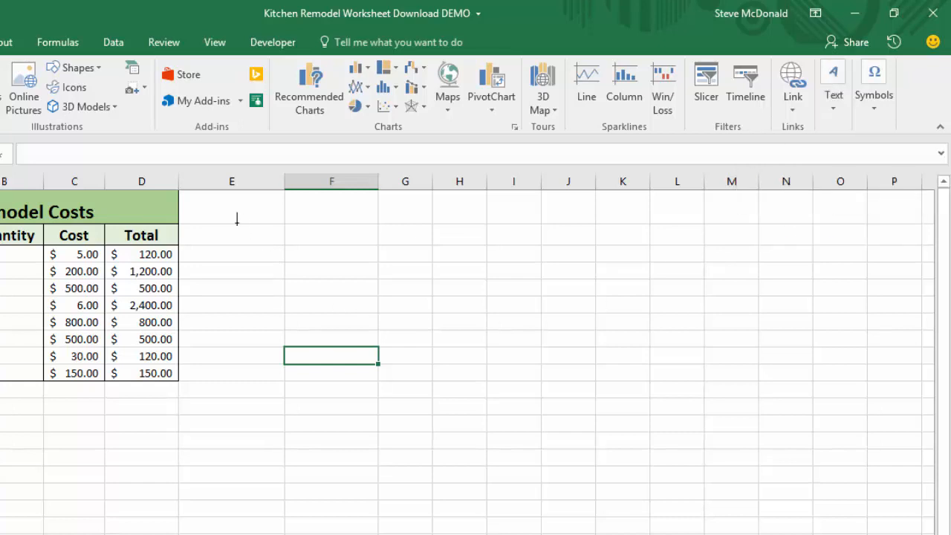
{"action": "mouse_move", "coordinate": [237, 221]}
{"action": "left_mouse_down"}
{"action": "mouse_move", "coordinate": [342, 271]}
{"action": "mouse_move", "coordinate": [507, 326]}
{"action": "left_mouse_up"}
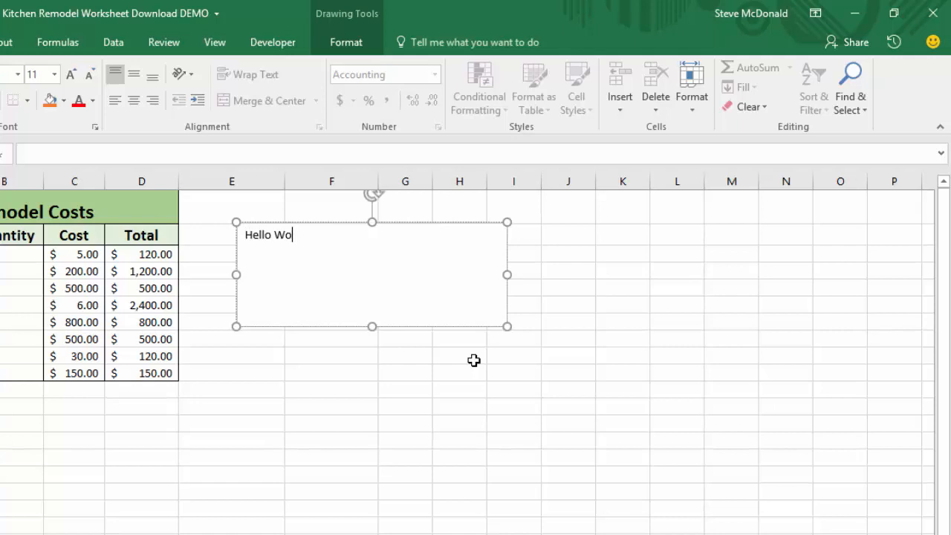
{"action": "left_click", "coordinate": [532, 389]}
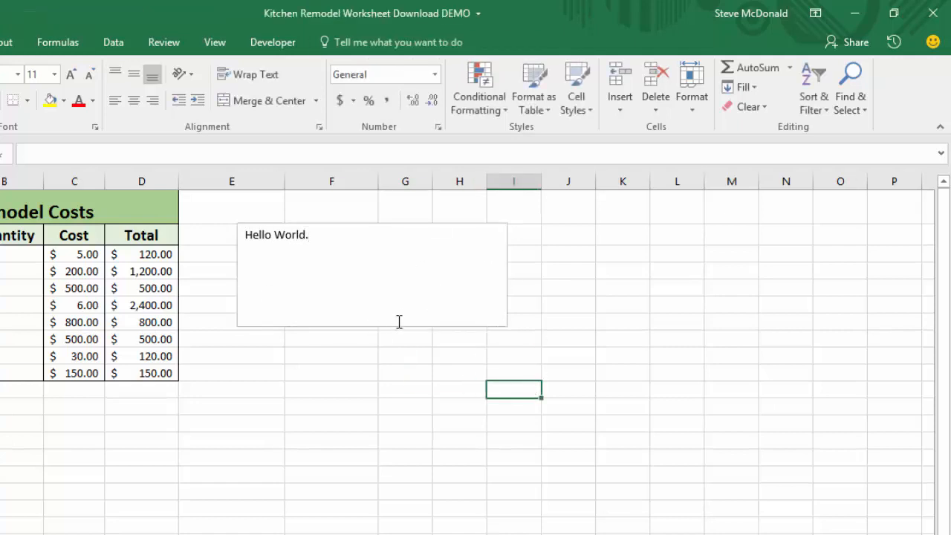
Select the Hello World text box and delete it.
{"action": "left_click", "coordinate": [386, 298]}
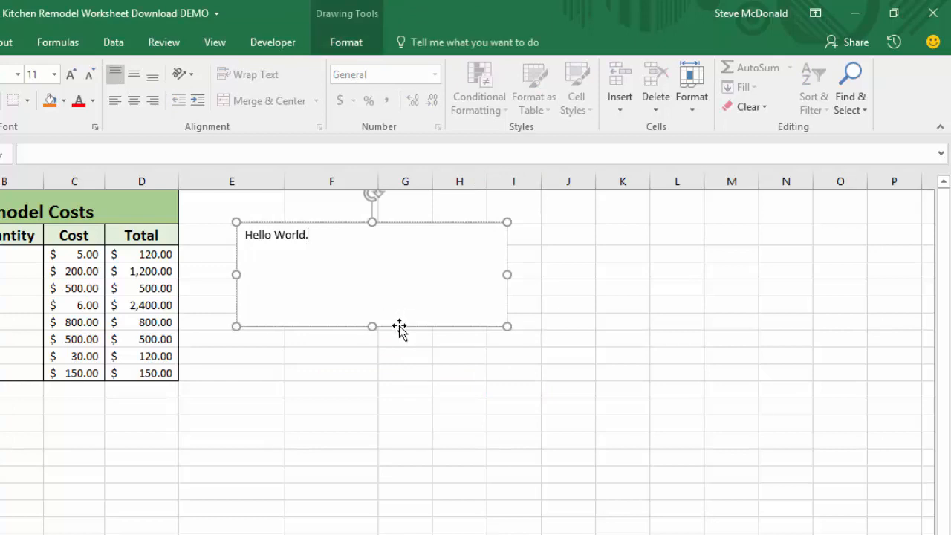
{"action": "left_click", "coordinate": [399, 327]}
{"action": "key", "text": "Delete"}
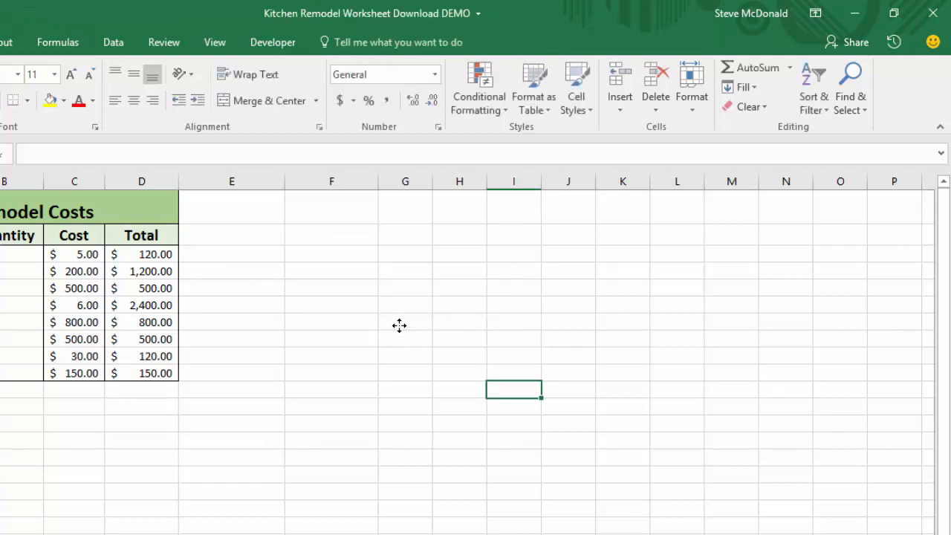
Insert a blue reflected WordArt below the table and replace its placeholder with Hello World.
{"action": "left_click", "coordinate": [0, 42]}
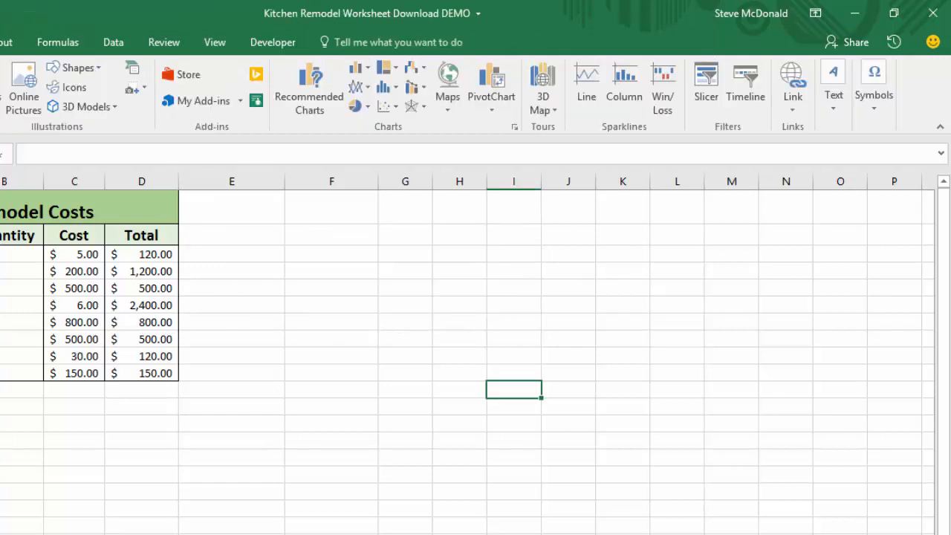
{"action": "left_click", "coordinate": [833, 108]}
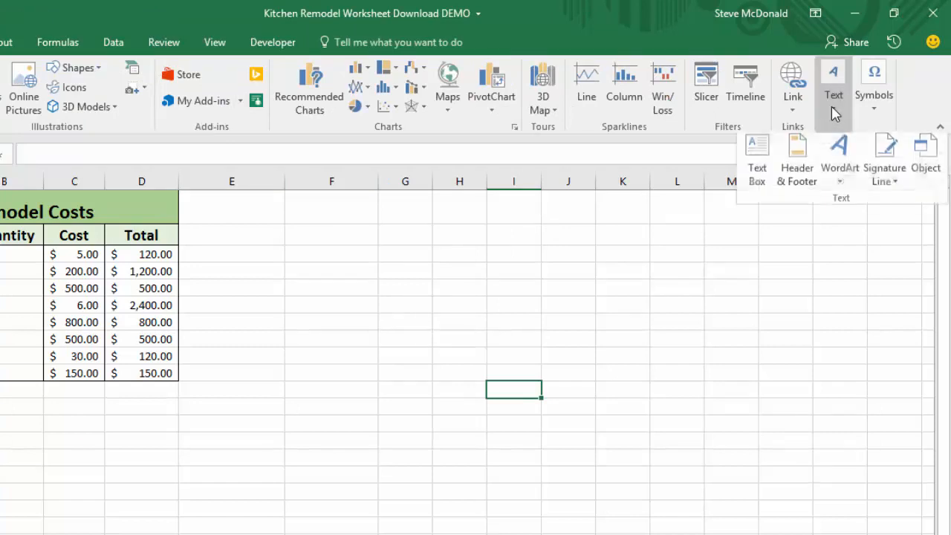
{"action": "left_click", "coordinate": [839, 170]}
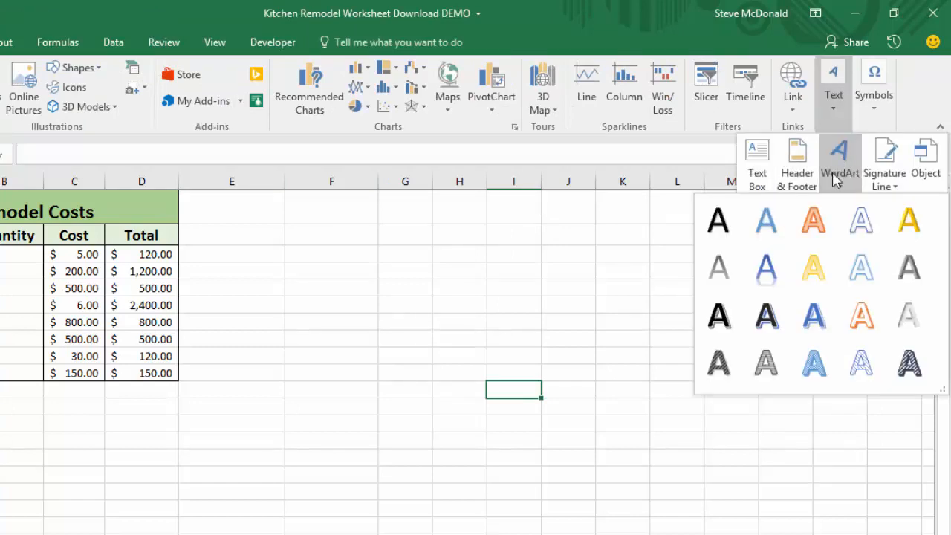
{"action": "left_click", "coordinate": [766, 271]}
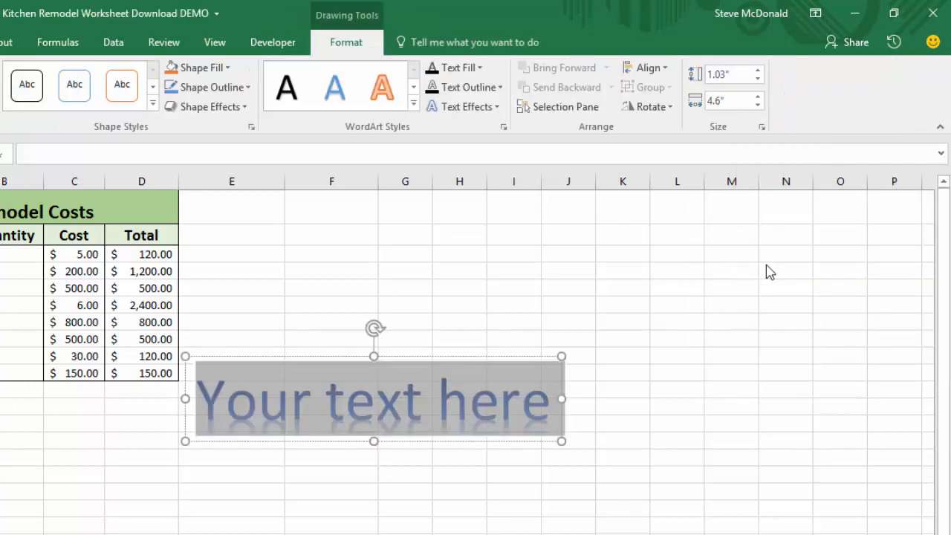
{"action": "left_click", "coordinate": [416, 374]}
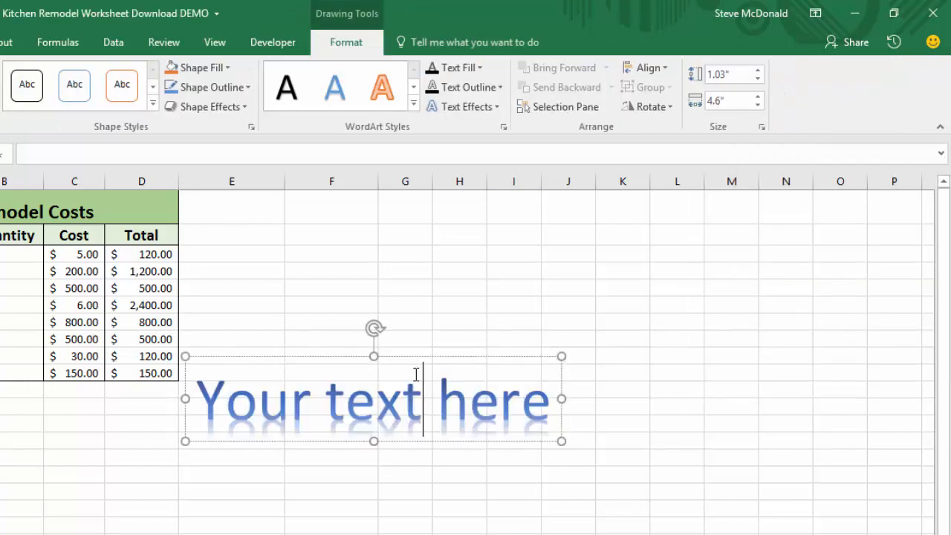
{"action": "left_click_drag", "start_coordinate": [207, 396], "coordinate": [523, 399]}
{"action": "type", "text": "He"}
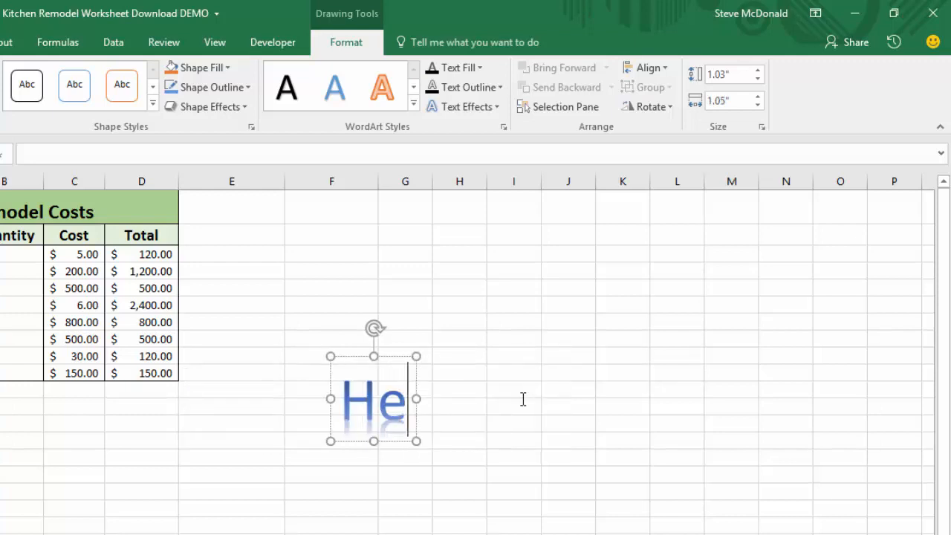
{"action": "type", "text": "llo World"}
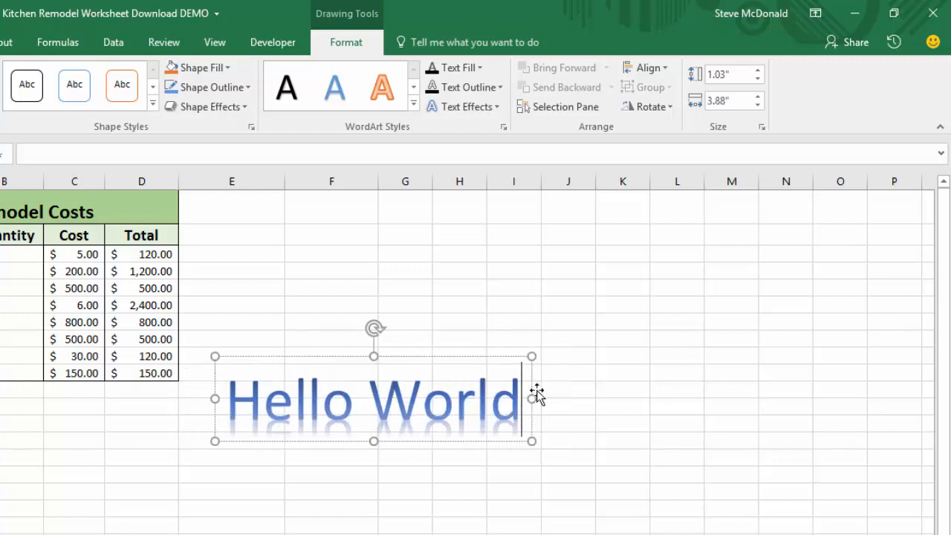
{"action": "left_click", "coordinate": [655, 335]}
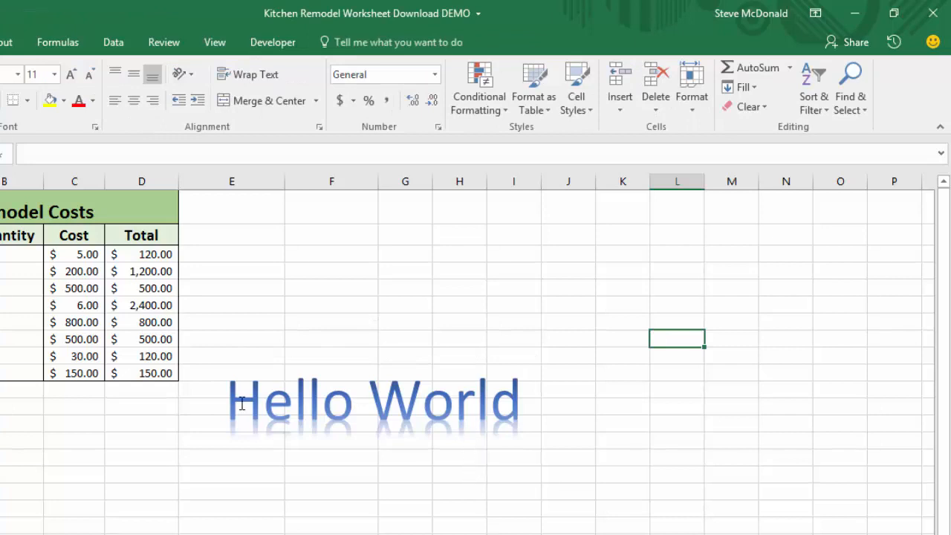
Apply the plain black WordArt style to the whole Hello World text.
{"action": "left_click", "coordinate": [433, 407]}
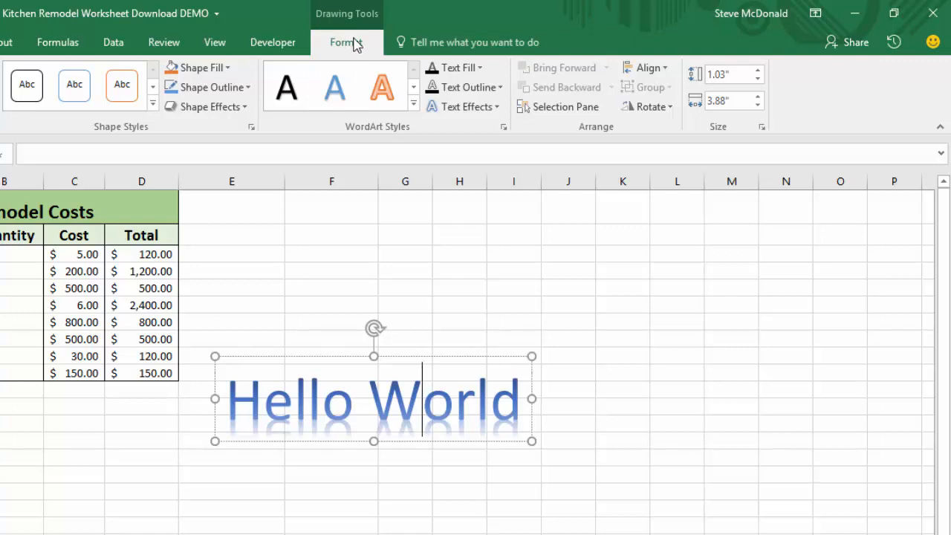
{"action": "left_click", "coordinate": [286, 100]}
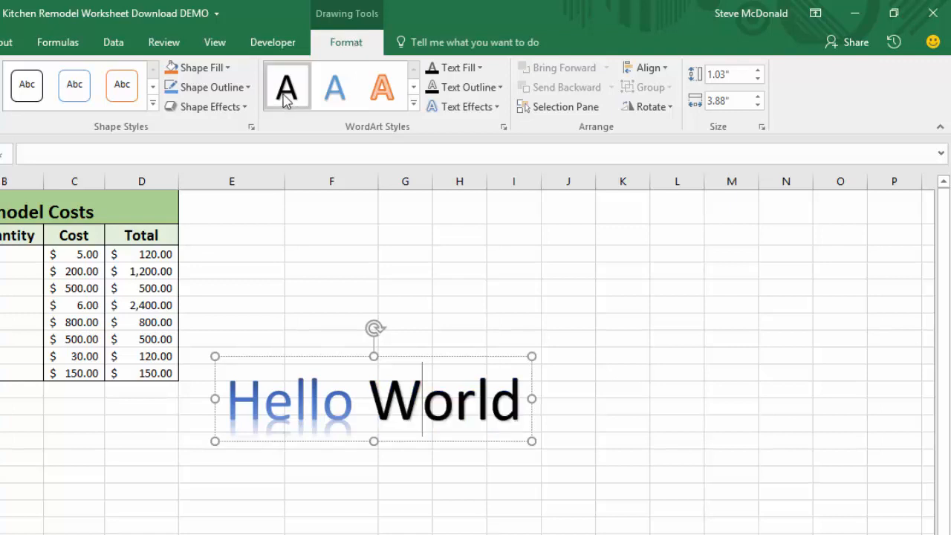
{"action": "left_click", "coordinate": [364, 402]}
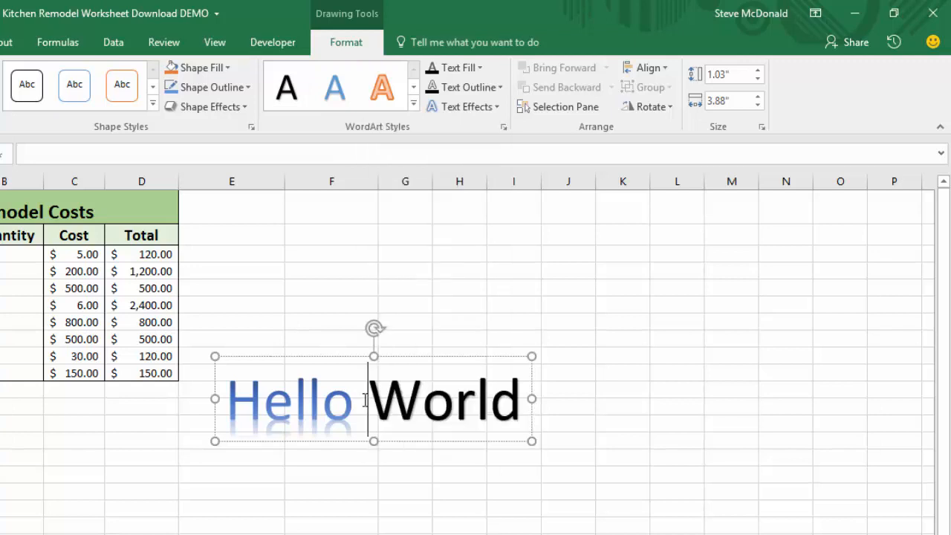
{"action": "right_click", "coordinate": [364, 401]}
{"action": "key", "text": "Escape"}
{"action": "left_click_drag", "start_coordinate": [230, 400], "coordinate": [481, 382]}
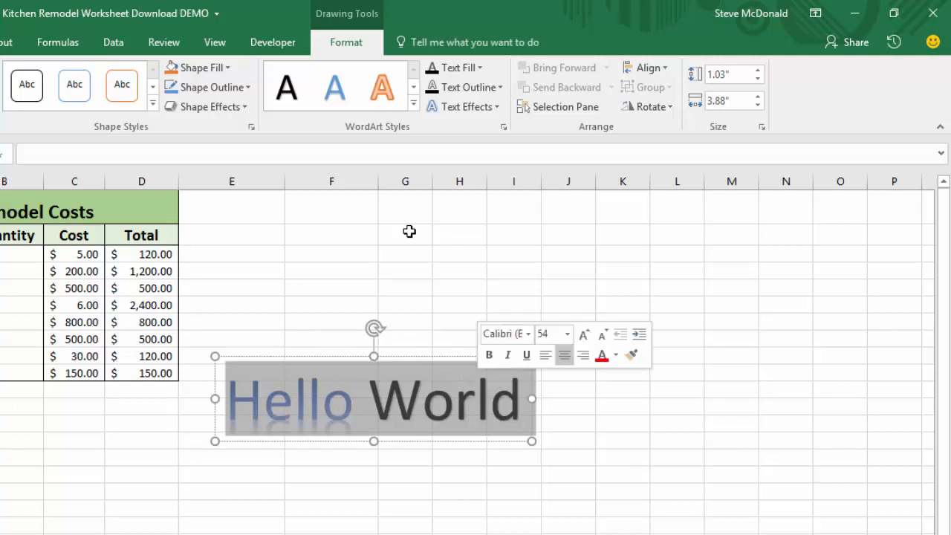
{"action": "left_click", "coordinate": [289, 88]}
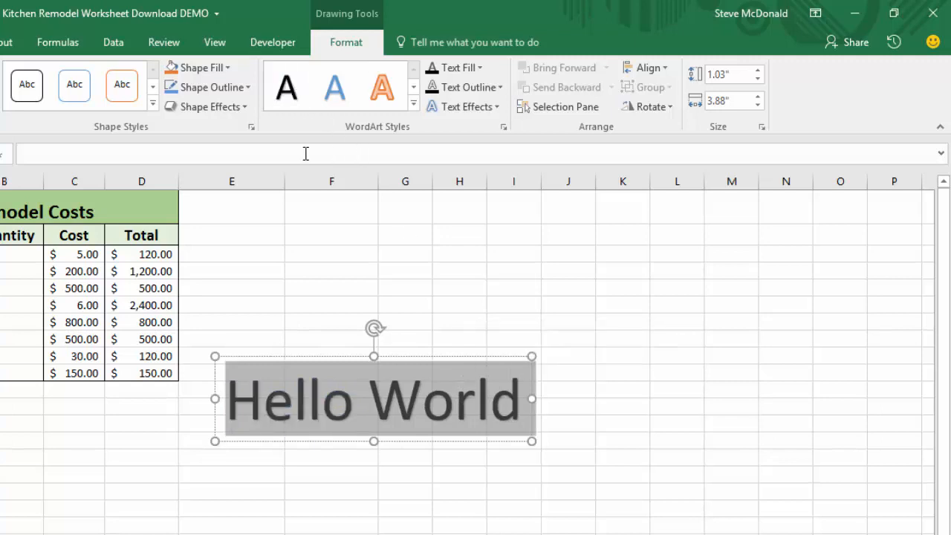
Give the WordArt an orange-outline shape style, then delete the WordArt.
{"action": "left_click", "coordinate": [122, 86]}
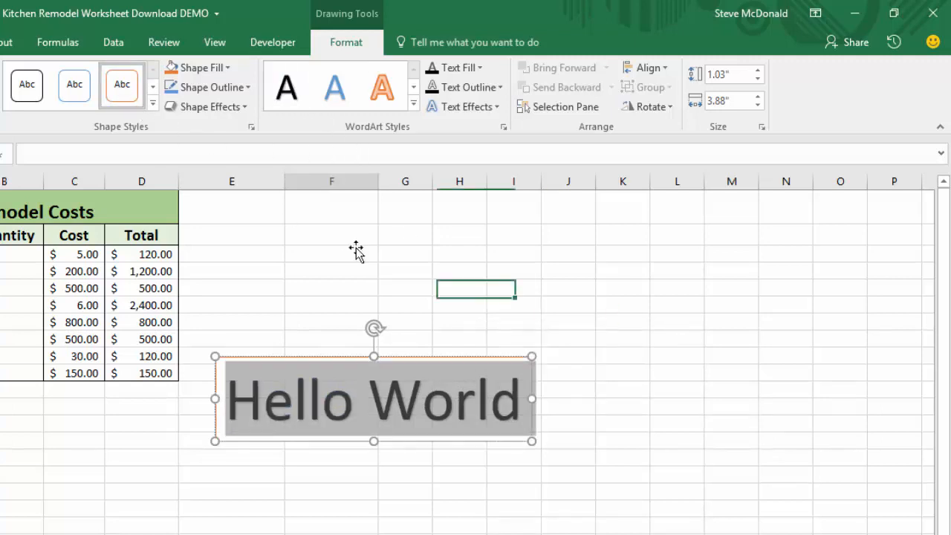
{"action": "left_click", "coordinate": [357, 252]}
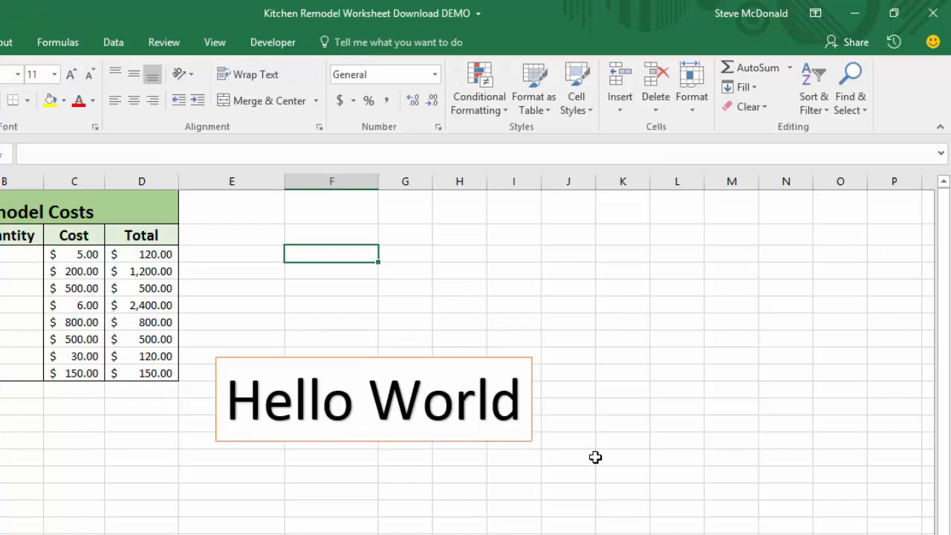
{"action": "left_click", "coordinate": [513, 356]}
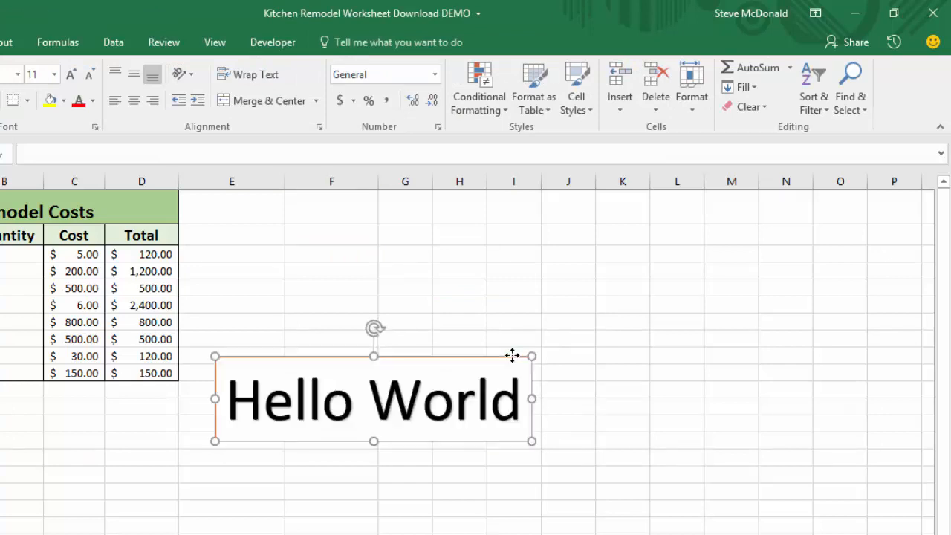
{"action": "key", "text": "Delete"}
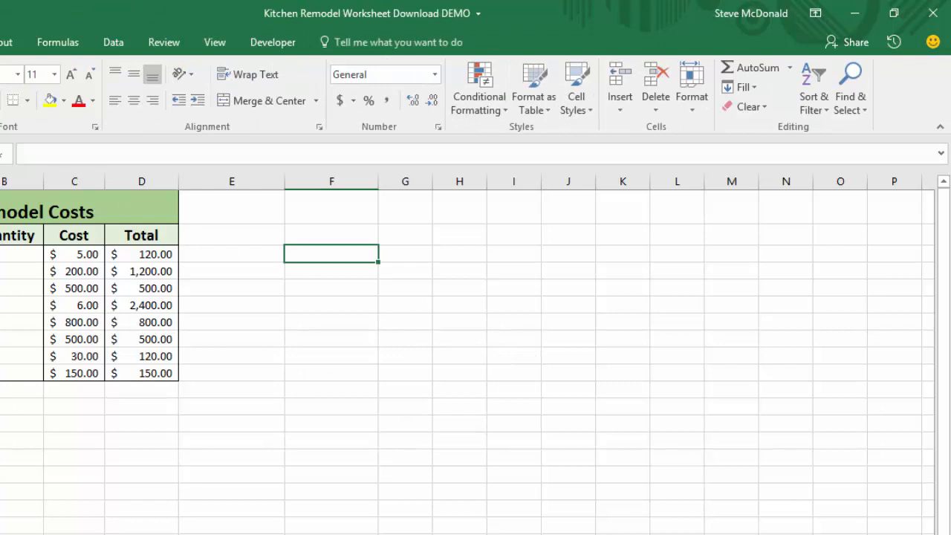
Insert the © copyright symbol into the selected cell in column F.
{"action": "left_click", "coordinate": [0, 42]}
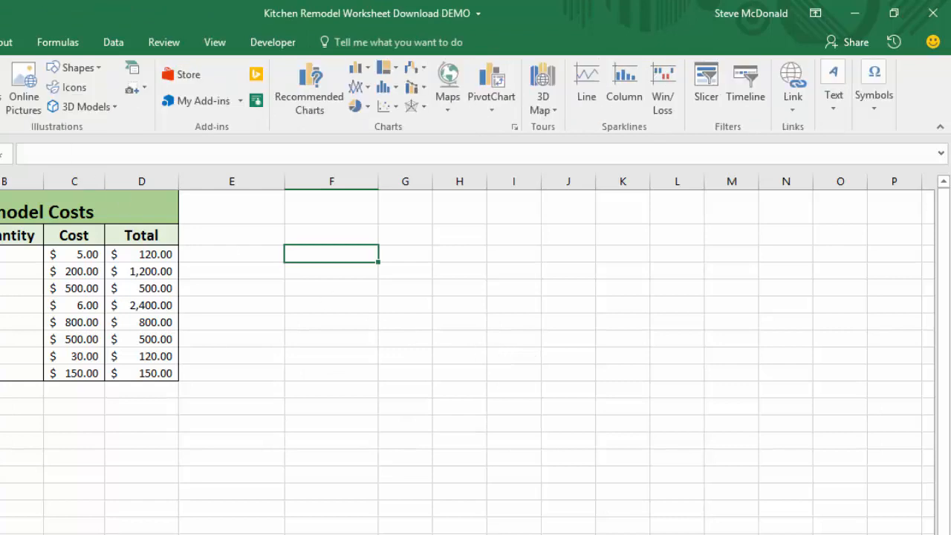
{"action": "left_click", "coordinate": [879, 111]}
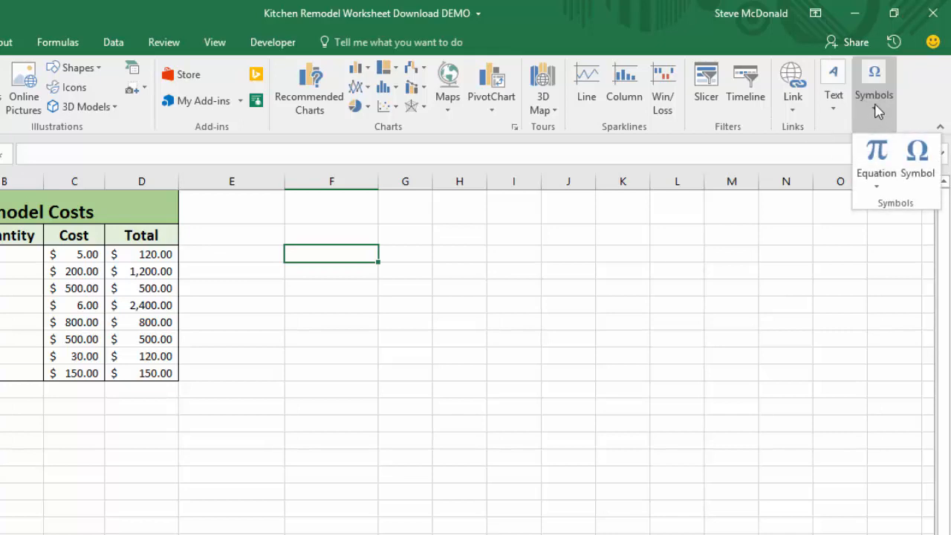
{"action": "left_click", "coordinate": [920, 160]}
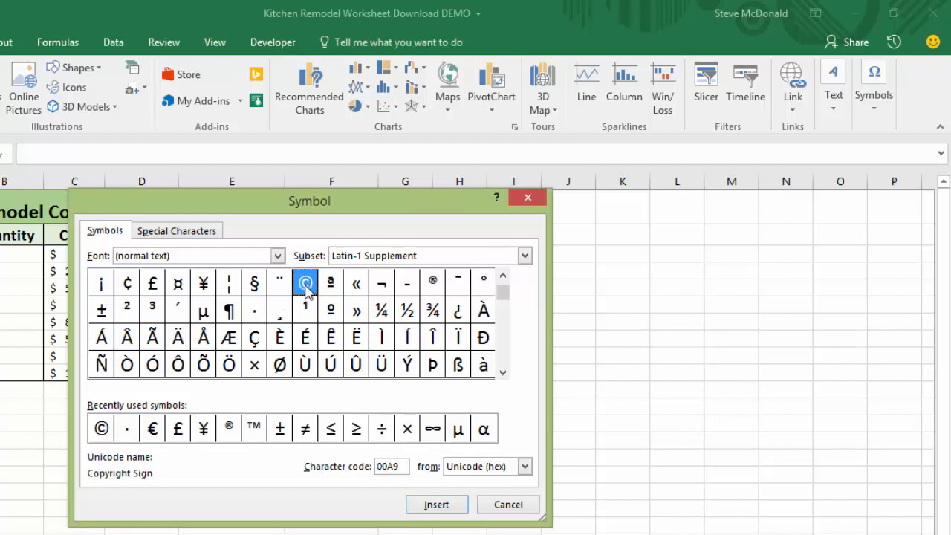
{"action": "left_click", "coordinate": [436, 508]}
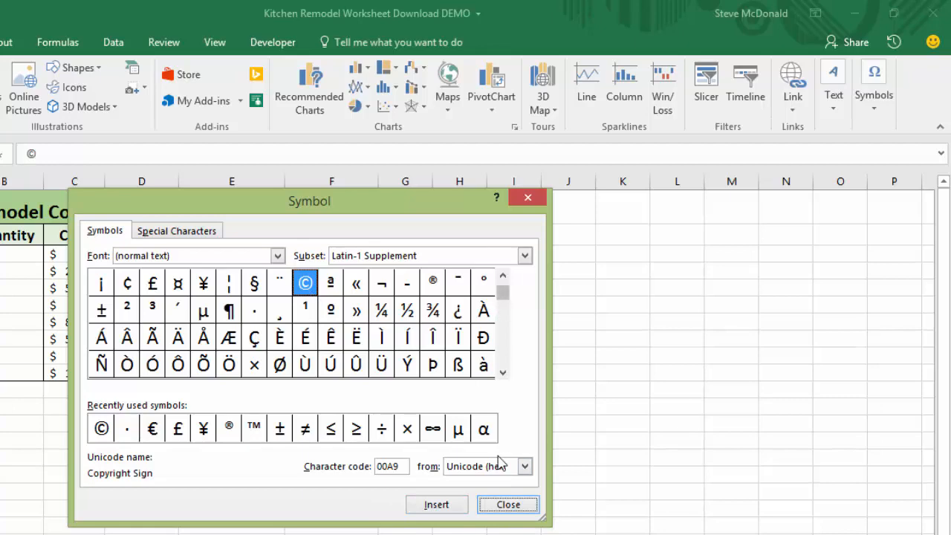
{"action": "left_click", "coordinate": [515, 507]}
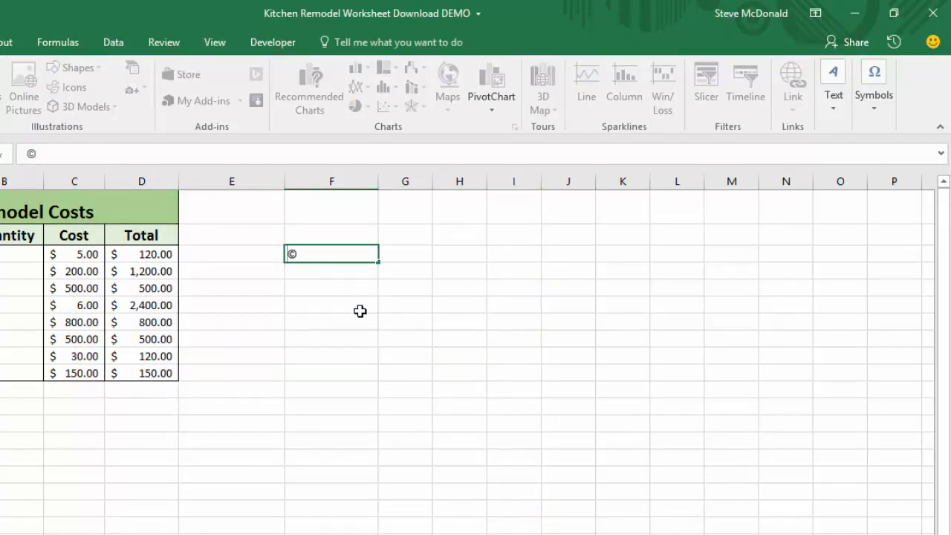
Complete the cell entry so it reads Copyright, the © symbol, then the author's name, and confirm it.
{"action": "type", "text": "Copy"}
{"action": "type", "text": "right"}
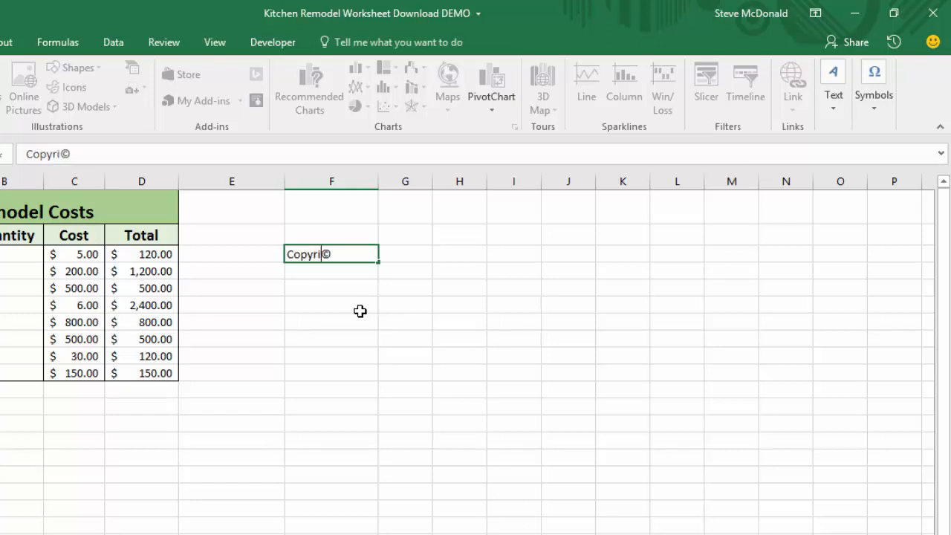
{"action": "type", "text": "St"}
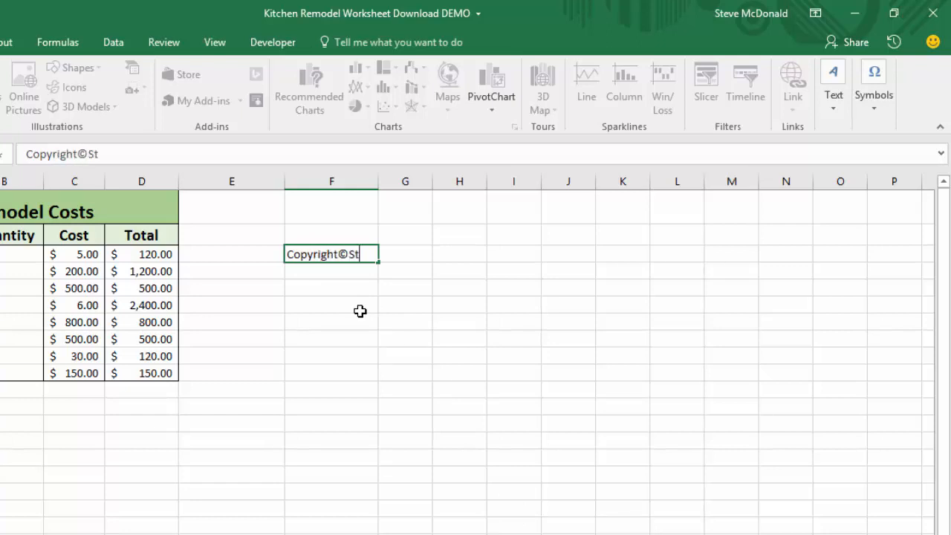
{"action": "type", "text": "eveMcd"}
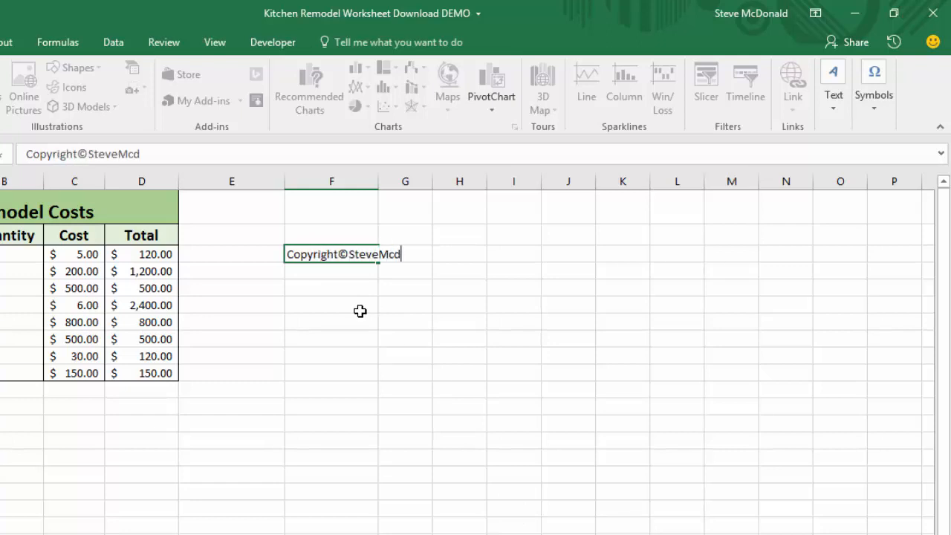
{"action": "key", "text": "BackSpace"}
{"action": "type", "text": "Donald"}
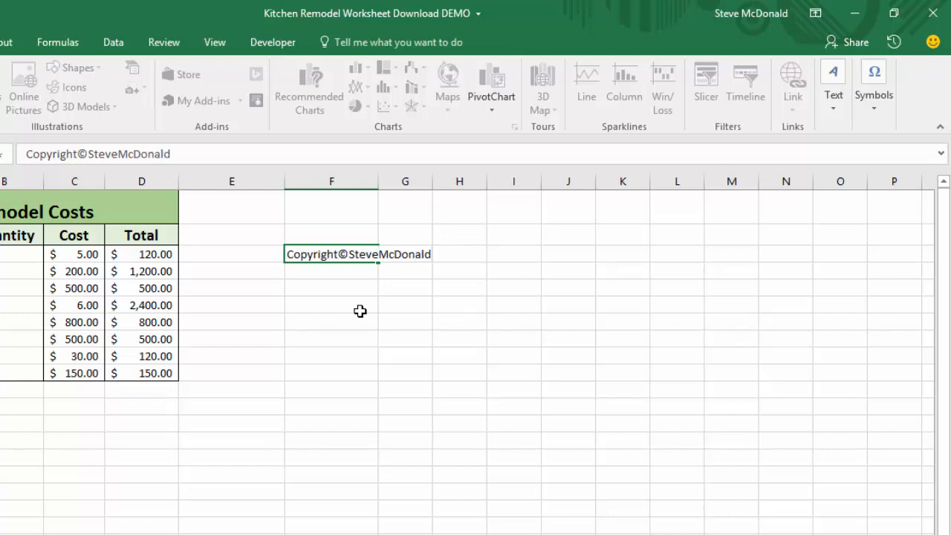
{"action": "key", "text": "Return"}
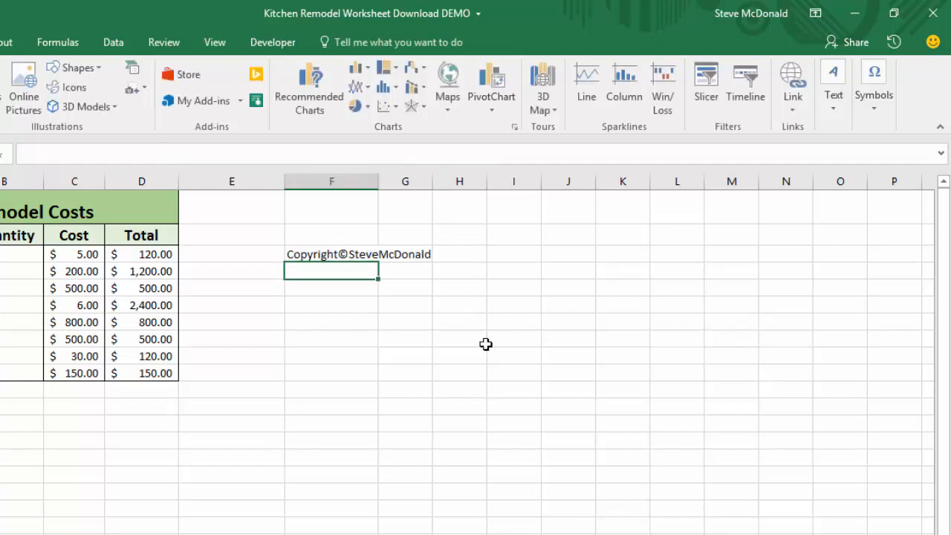
Open Ink Equation for a cell below and handwrite e = mc² in the writing pad.
{"action": "left_click", "coordinate": [322, 321]}
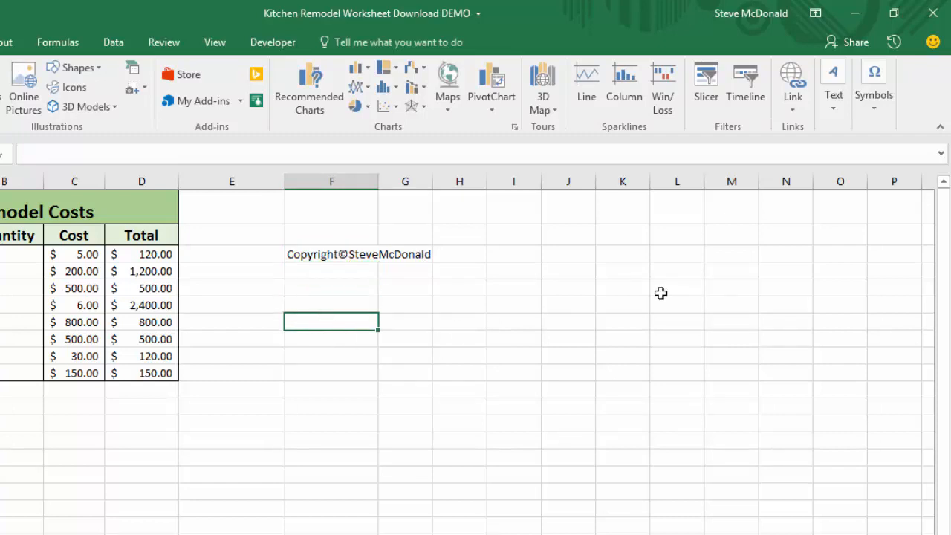
{"action": "left_click", "coordinate": [880, 118]}
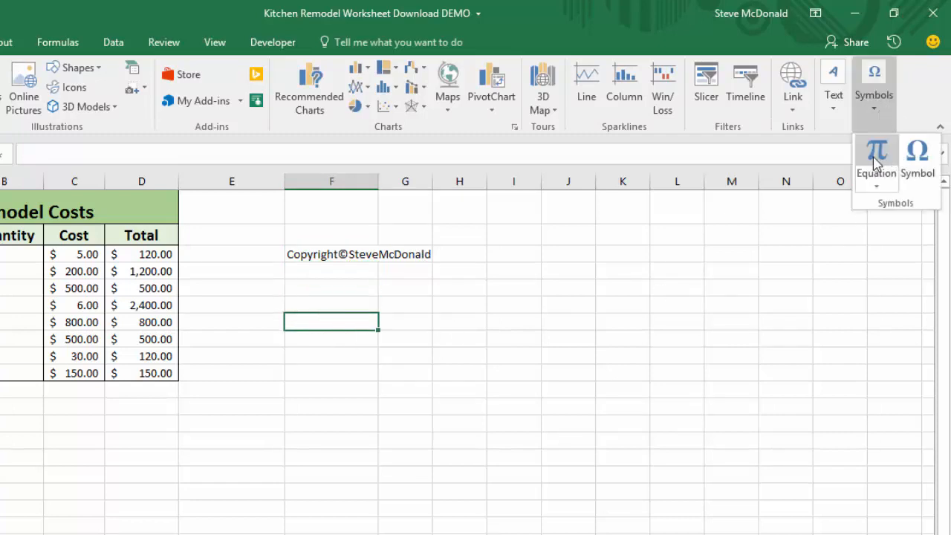
{"action": "left_click", "coordinate": [879, 188]}
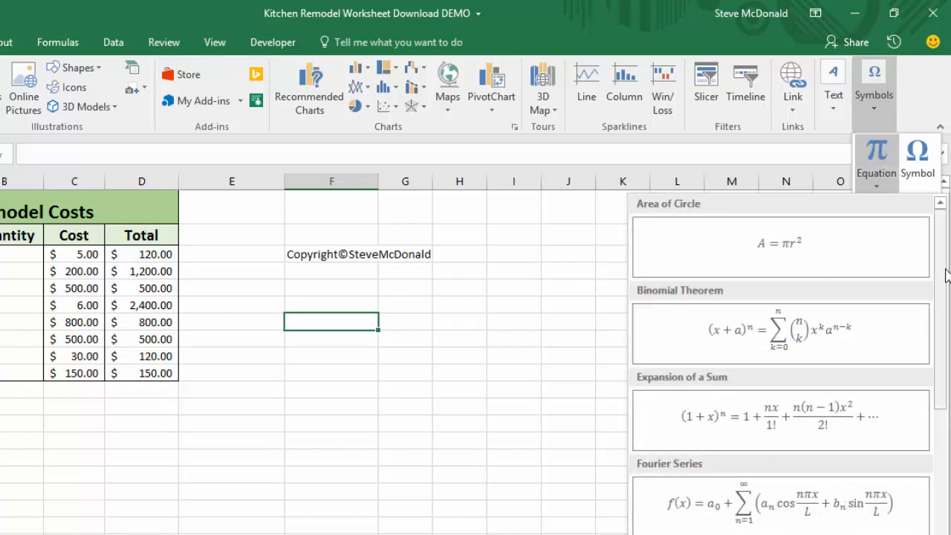
{"action": "scroll", "coordinate": [945, 286], "scroll_direction": "down", "scroll_amount": 1}
{"action": "scroll", "coordinate": [945, 286], "scroll_direction": "down", "scroll_amount": 10}
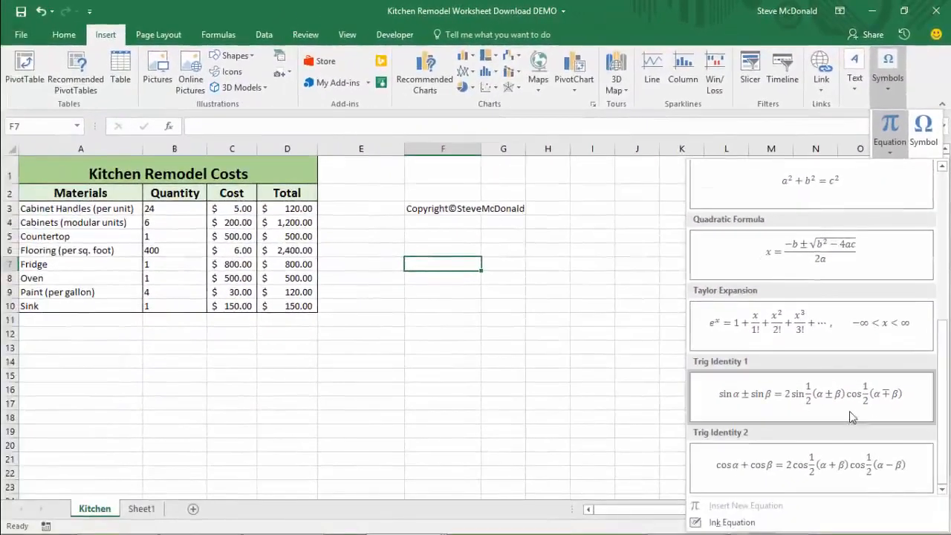
{"action": "left_click", "coordinate": [732, 523]}
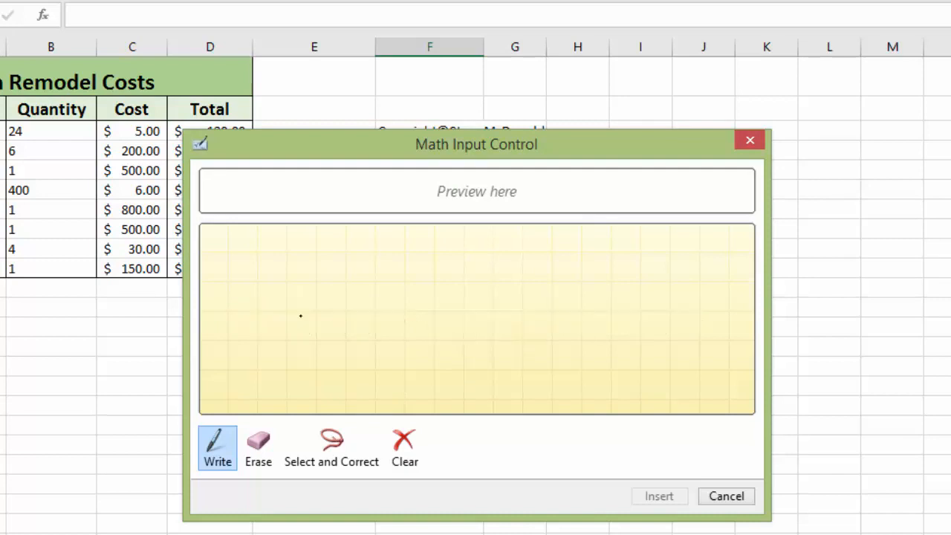
{"action": "mouse_move", "coordinate": [300, 316]}
{"action": "left_mouse_down"}
{"action": "mouse_move", "coordinate": [347, 296]}
{"action": "mouse_move", "coordinate": [340, 334]}
{"action": "left_mouse_up"}
{"action": "mouse_move", "coordinate": [382, 307]}
{"action": "left_mouse_down"}
{"action": "mouse_move", "coordinate": [423, 307]}
{"action": "mouse_move", "coordinate": [427, 329]}
{"action": "left_mouse_up"}
{"action": "mouse_move", "coordinate": [452, 299]}
{"action": "left_mouse_down"}
{"action": "mouse_move", "coordinate": [470, 297]}
{"action": "mouse_move", "coordinate": [510, 340]}
{"action": "left_mouse_up"}
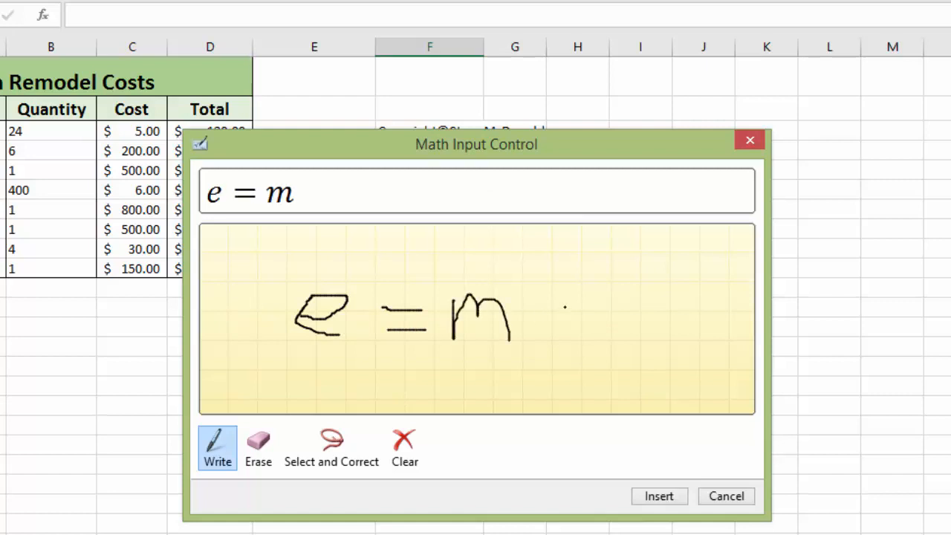
{"action": "left_click_drag", "start_coordinate": [563, 306], "coordinate": [579, 339]}
{"action": "mouse_move", "coordinate": [567, 280]}
{"action": "left_mouse_down"}
{"action": "mouse_move", "coordinate": [602, 269]}
{"action": "mouse_move", "coordinate": [628, 289]}
{"action": "left_mouse_up"}
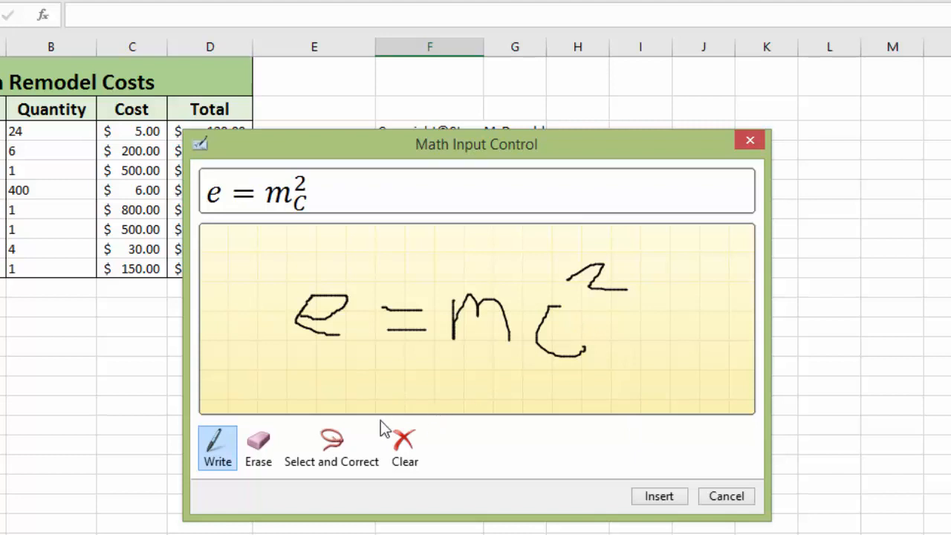
Use Select and Correct on the c² strokes and choose the c² interpretation.
{"action": "left_click", "coordinate": [332, 451]}
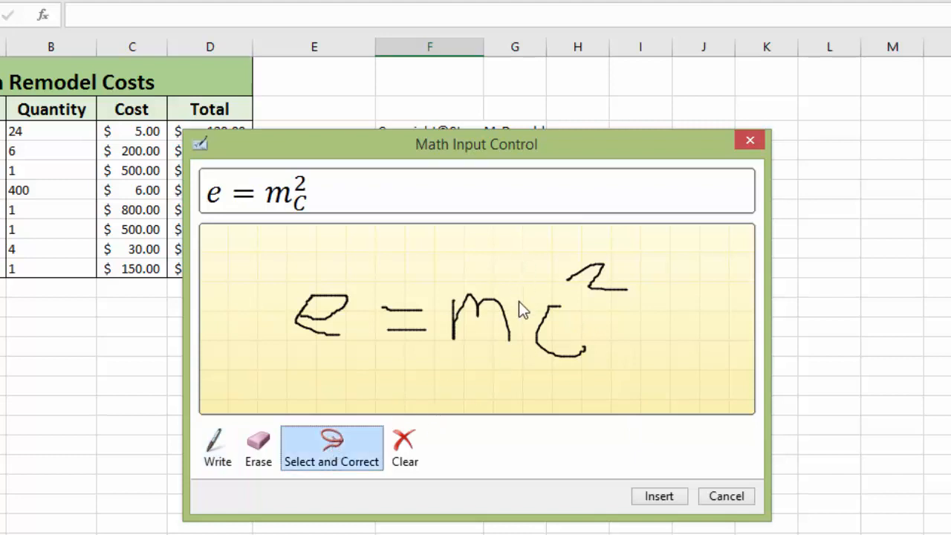
{"action": "mouse_move", "coordinate": [529, 264]}
{"action": "left_mouse_down"}
{"action": "mouse_move", "coordinate": [616, 310]}
{"action": "mouse_move", "coordinate": [588, 386]}
{"action": "mouse_move", "coordinate": [533, 379]}
{"action": "mouse_move", "coordinate": [533, 388]}
{"action": "left_mouse_up"}
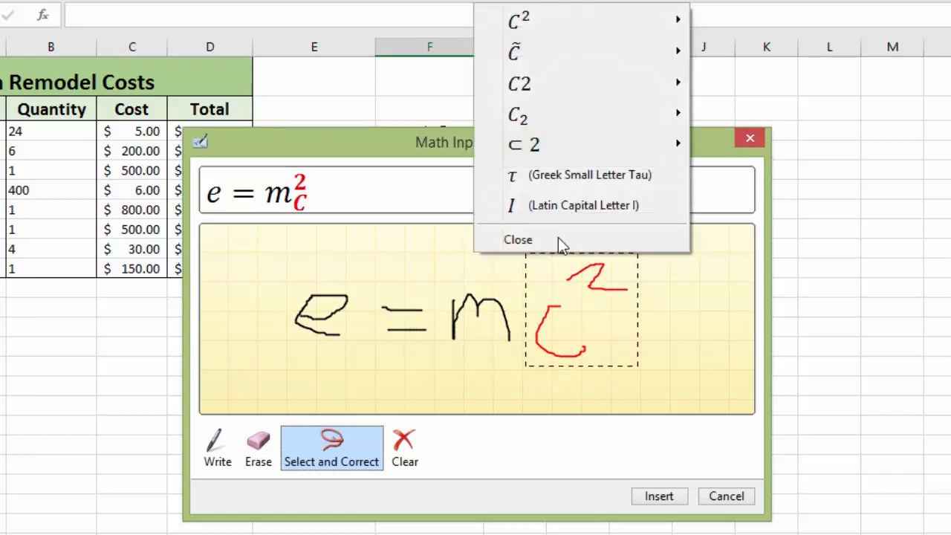
{"action": "mouse_move", "coordinate": [515, 26]}
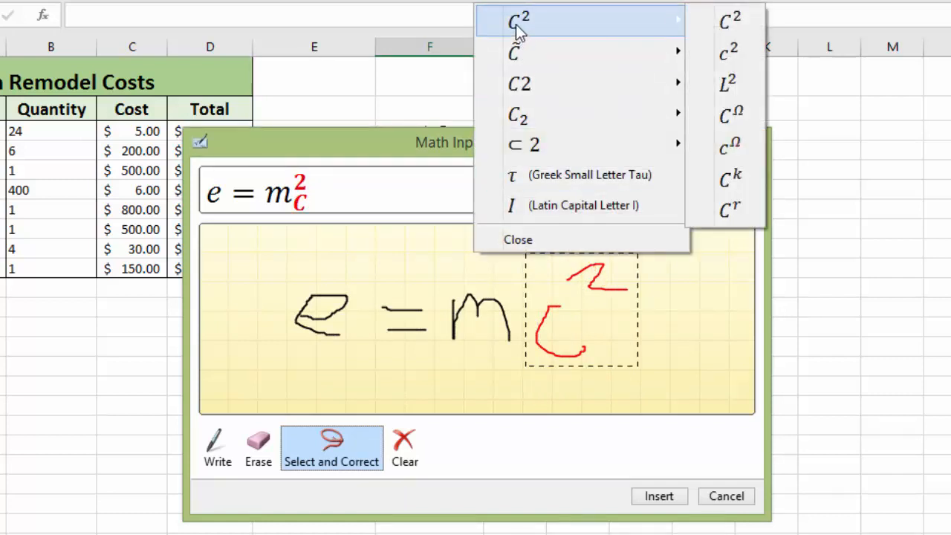
{"action": "left_click", "coordinate": [730, 55]}
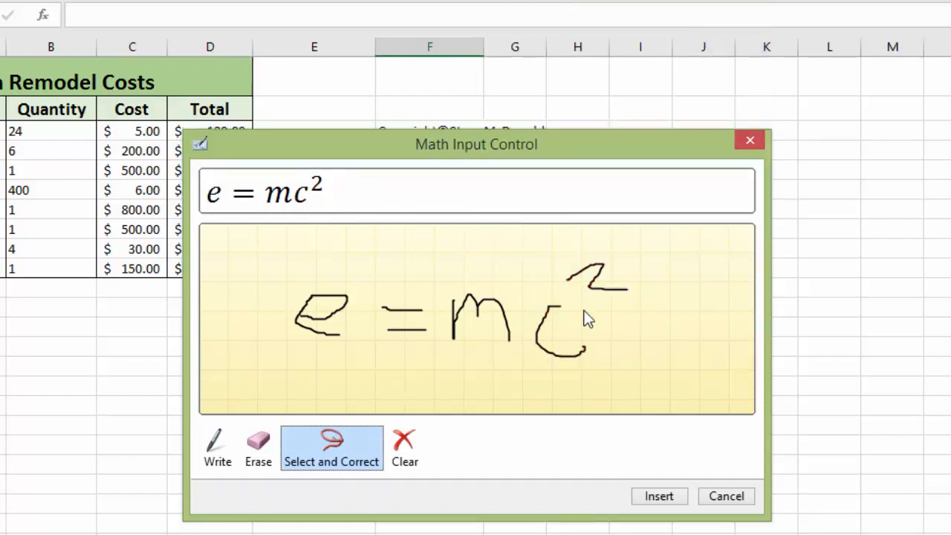
Erase the c² strokes and rewrite c with a superscript 2.
{"action": "left_click", "coordinate": [258, 450]}
{"action": "mouse_move", "coordinate": [626, 297]}
{"action": "left_mouse_down"}
{"action": "mouse_move", "coordinate": [581, 278]}
{"action": "mouse_move", "coordinate": [557, 319]}
{"action": "left_mouse_up"}
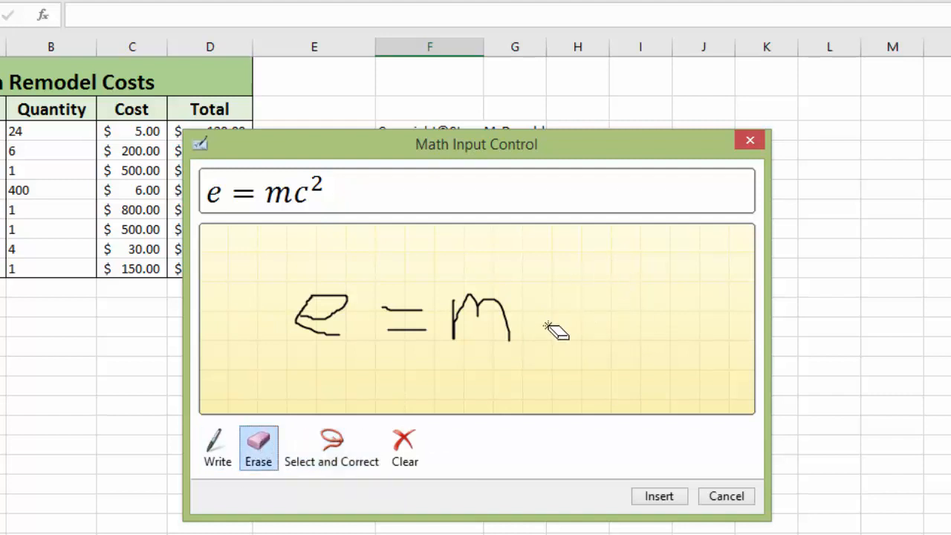
{"action": "left_click", "coordinate": [217, 446]}
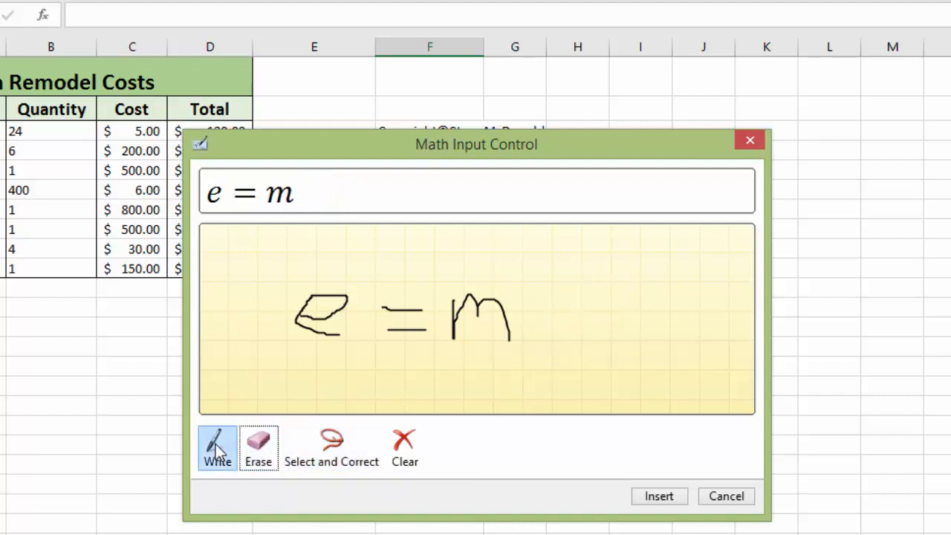
{"action": "left_click_drag", "start_coordinate": [565, 303], "coordinate": [532, 327]}
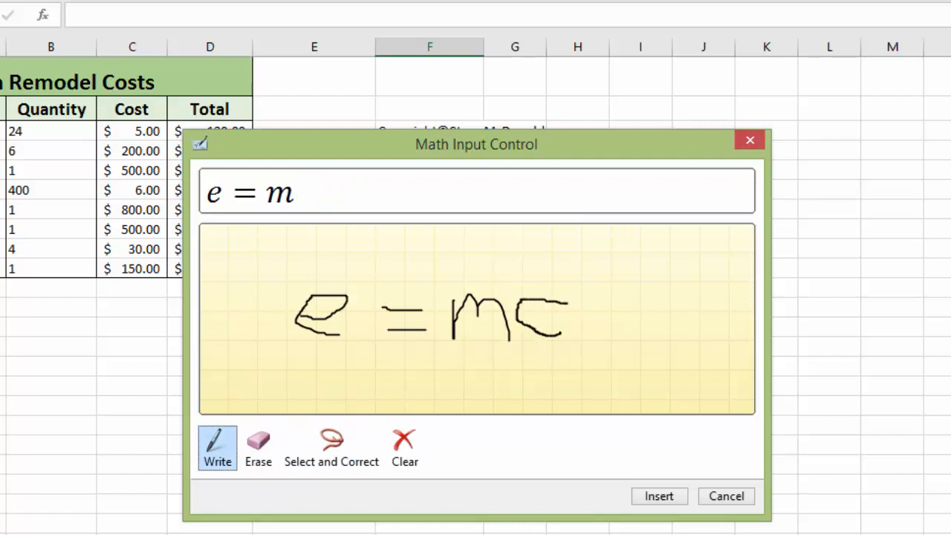
{"action": "mouse_move", "coordinate": [583, 270]}
{"action": "left_mouse_down"}
{"action": "mouse_move", "coordinate": [617, 265]}
{"action": "mouse_move", "coordinate": [615, 284]}
{"action": "left_mouse_up"}
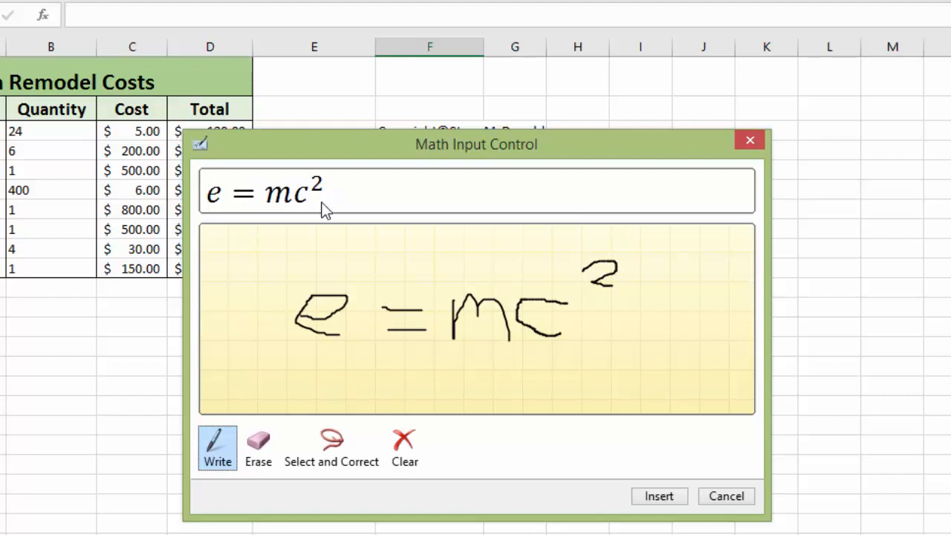
Insert the e = mc² equation into the sheet and enlarge its box downward.
{"action": "left_click", "coordinate": [660, 503]}
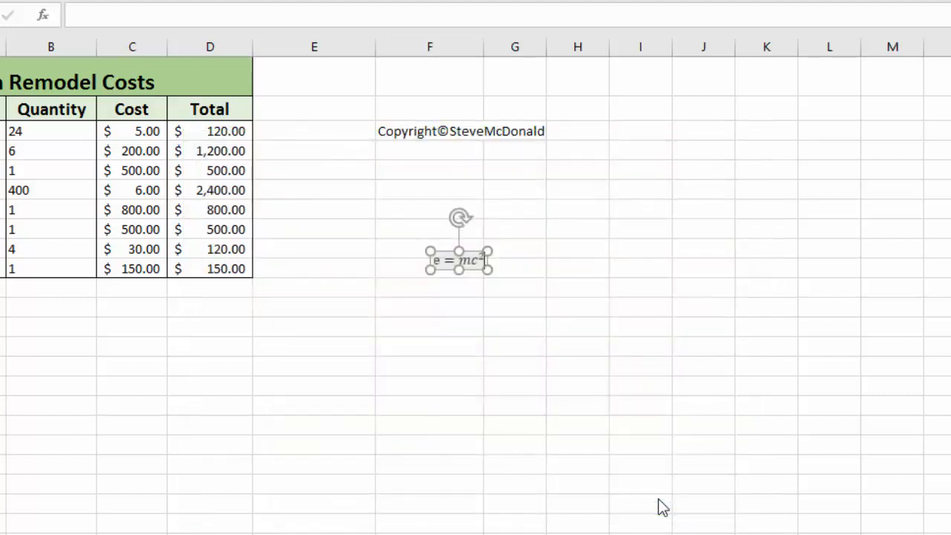
{"action": "left_click_drag", "start_coordinate": [461, 274], "coordinate": [456, 298]}
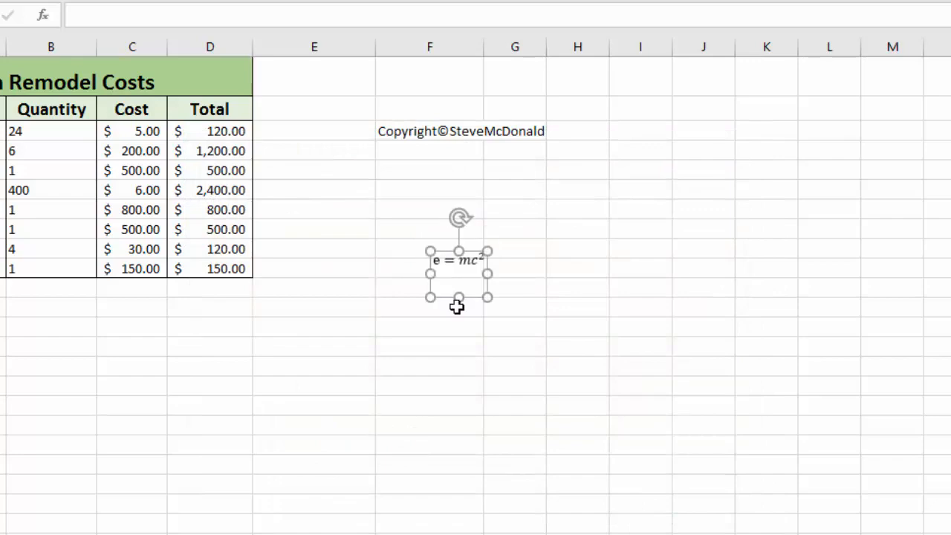
{"action": "left_click", "coordinate": [593, 357]}
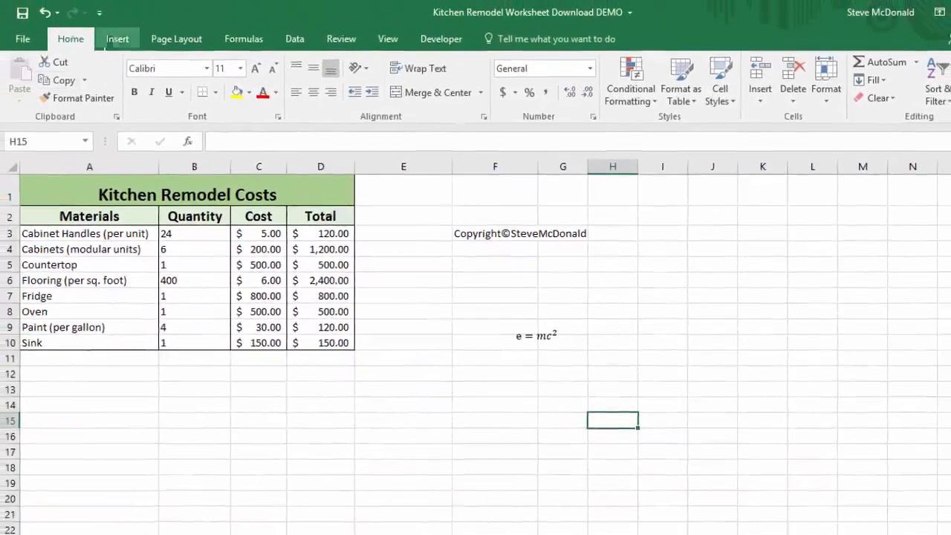
Select the equation and browse its Format and Design equation tools.
{"action": "left_click", "coordinate": [113, 41]}
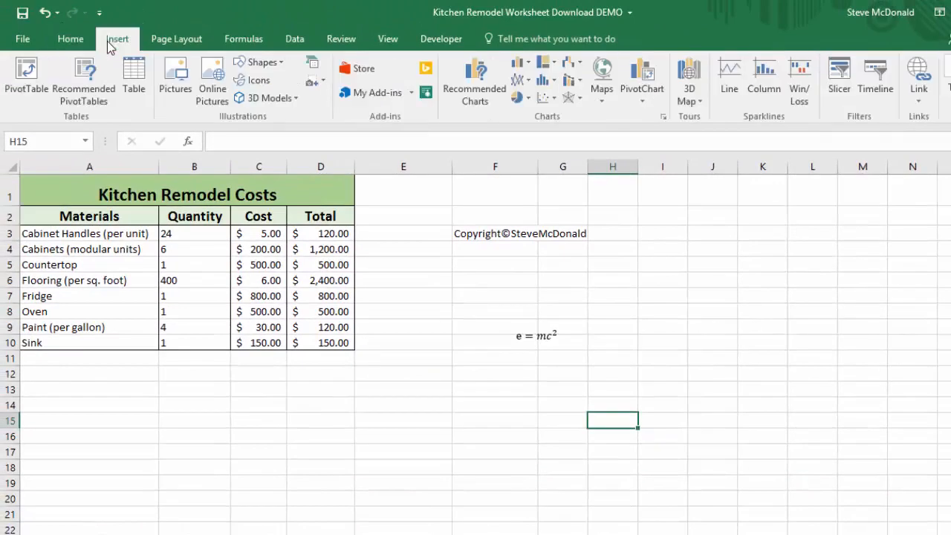
{"action": "left_click", "coordinate": [523, 336]}
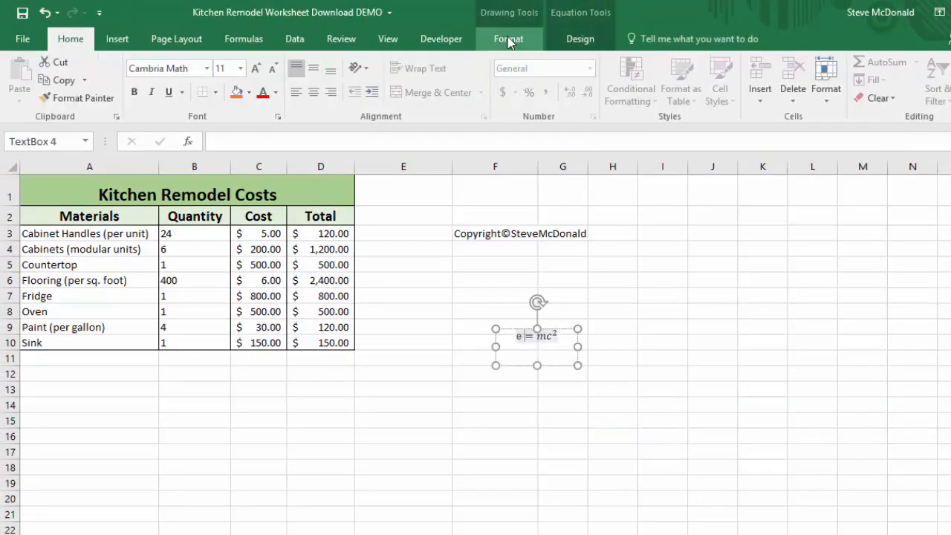
{"action": "left_click", "coordinate": [509, 41]}
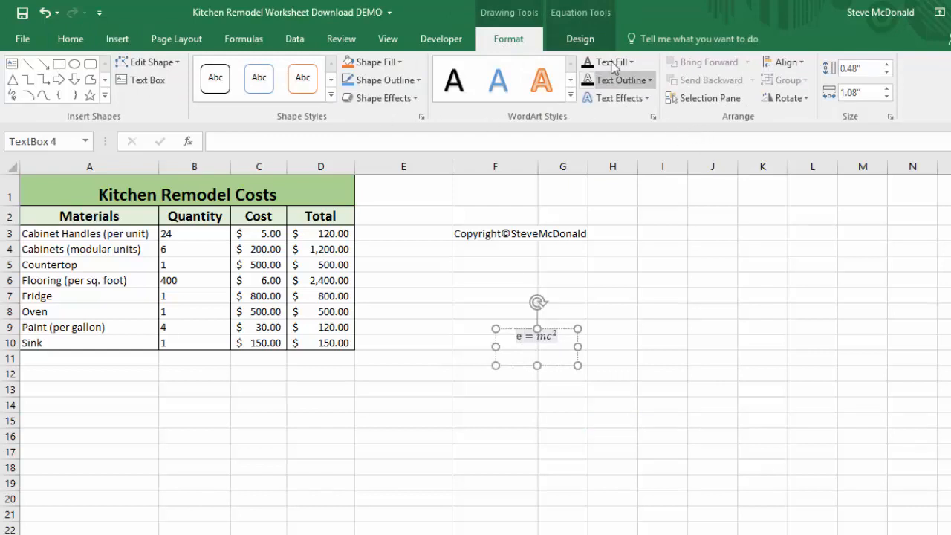
{"action": "left_click", "coordinate": [578, 41]}
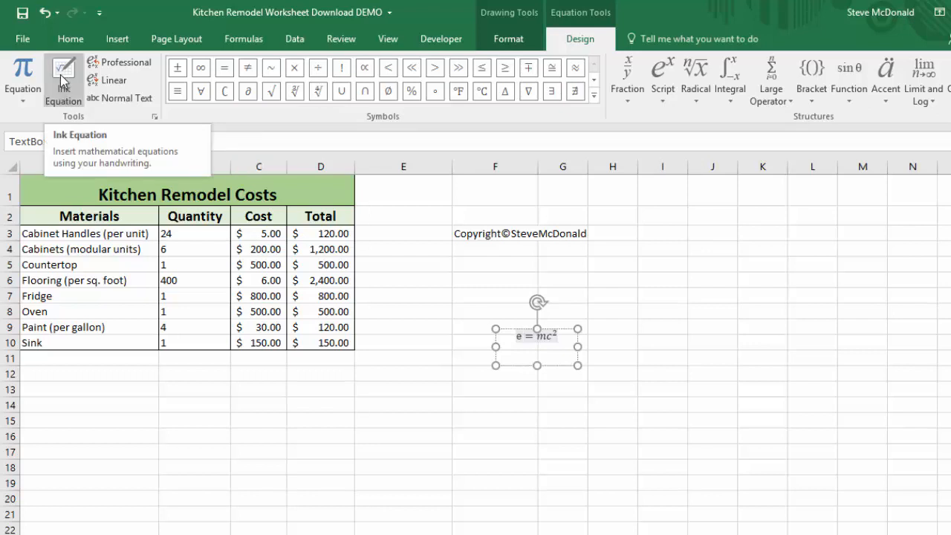
{"action": "left_click", "coordinate": [115, 44]}
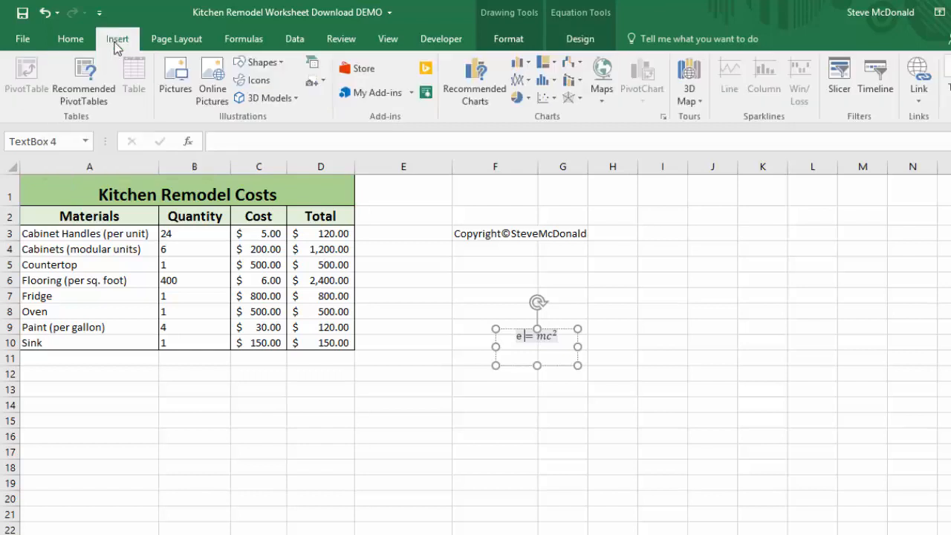